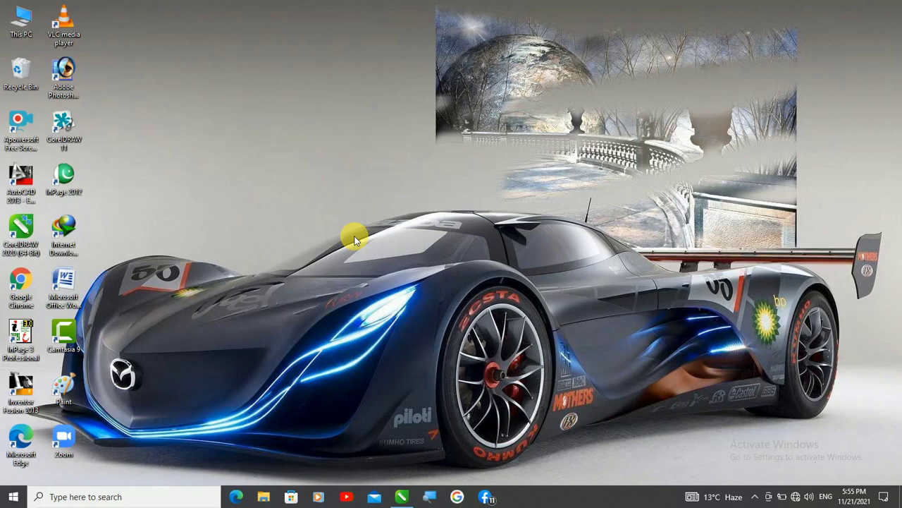
- Switch to CorelDRAW, draw a circle about 6.7 inches in diameter and centre it on the page
{"action": "left_click", "coordinate": [402, 497]}
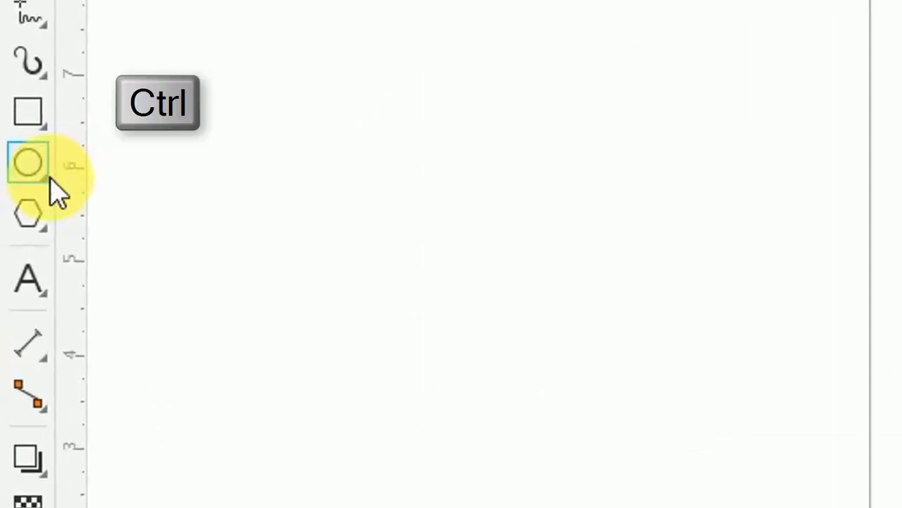
{"action": "left_click", "coordinate": [35, 168]}
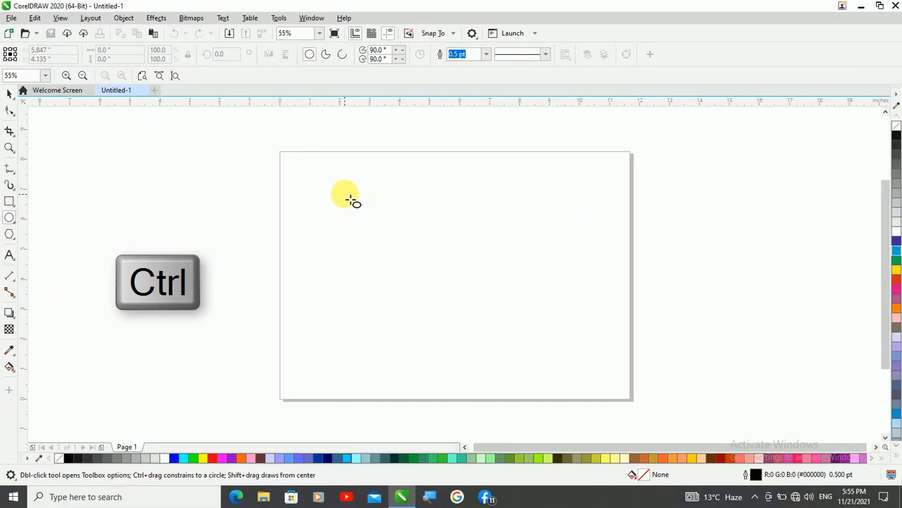
{"action": "left_click_drag", "start_coordinate": [475, 172], "coordinate": [758, 385]}
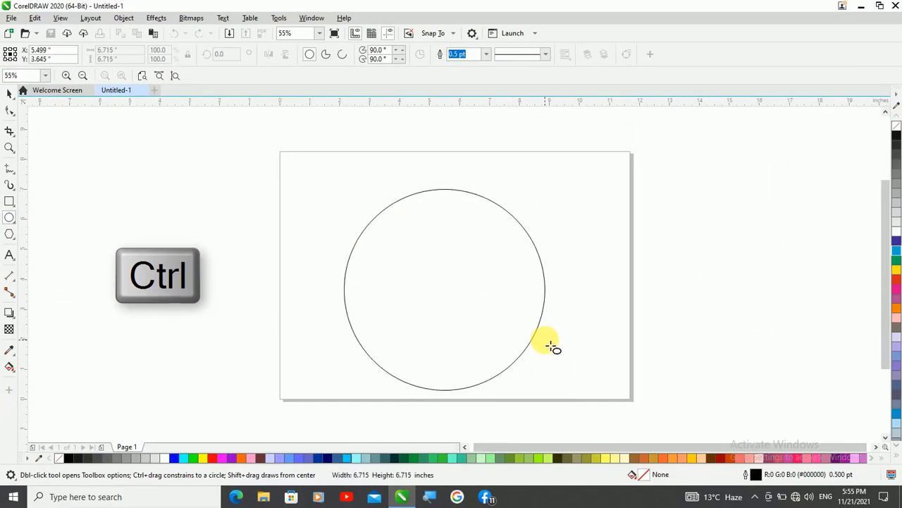
{"action": "left_click_drag", "start_coordinate": [552, 347], "coordinate": [550, 346]}
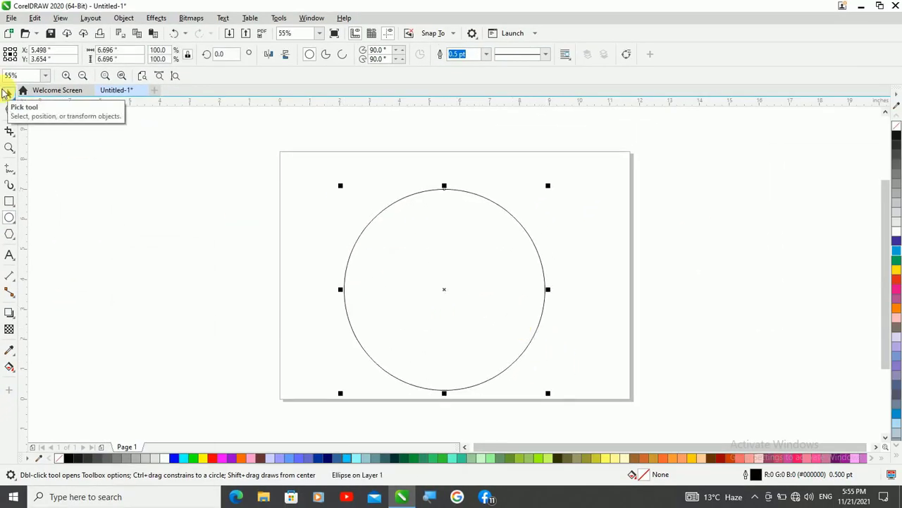
{"action": "key", "text": "p"}
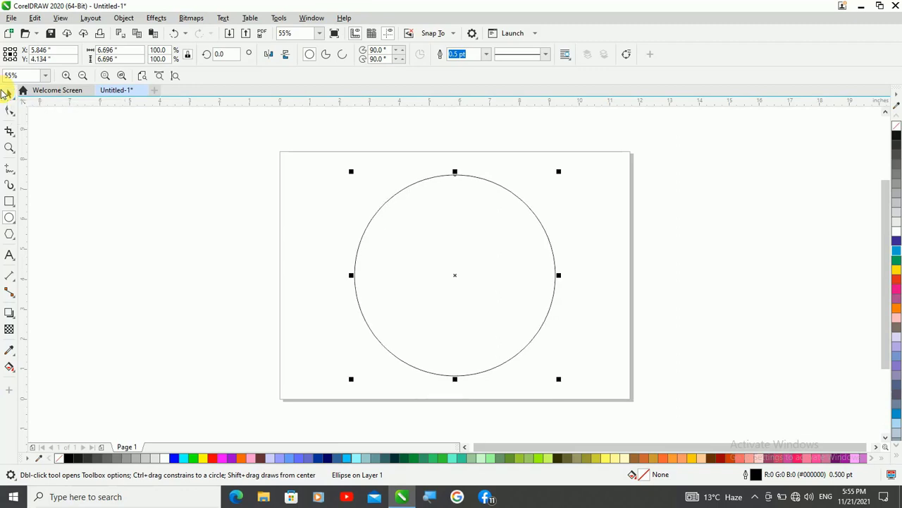
- Duplicate the circle in place and scale the copy to 120% with proportions locked
{"action": "key", "text": "ctrl+c"}
{"action": "key", "text": "ctrl+v"}
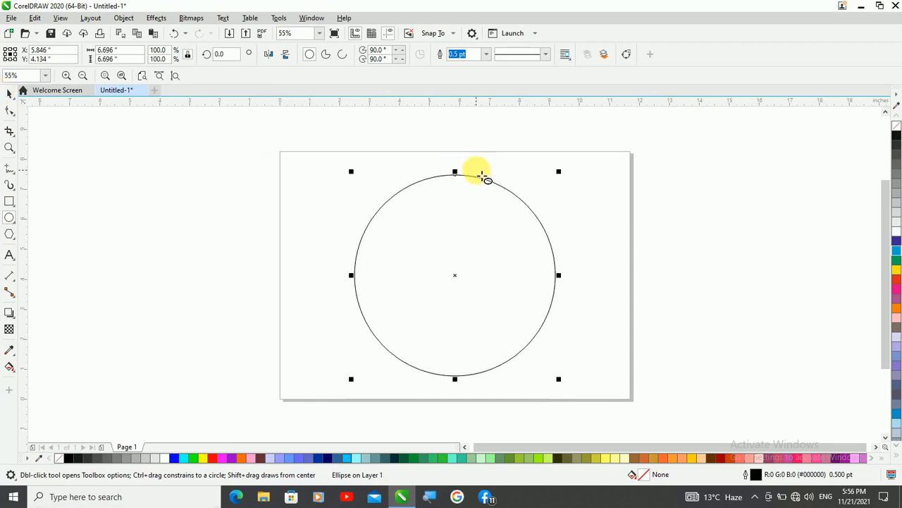
{"action": "left_click", "coordinate": [12, 94]}
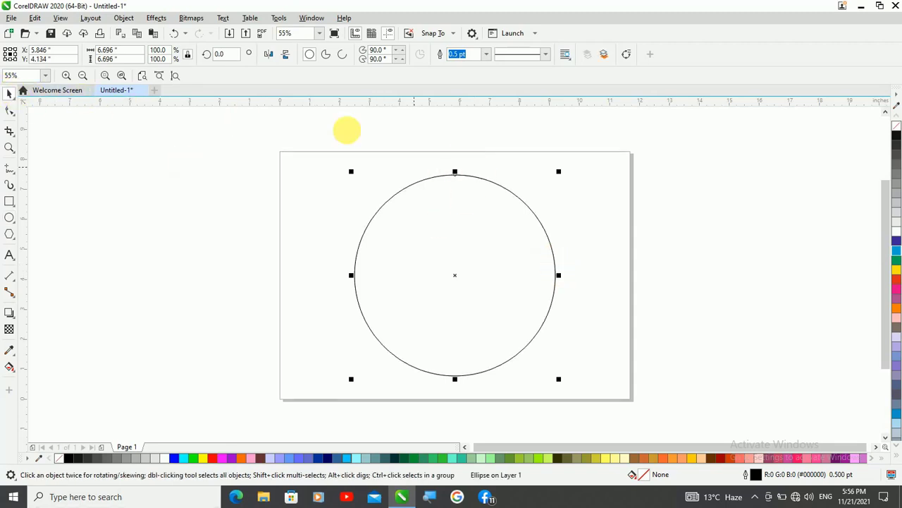
{"action": "left_click", "coordinate": [157, 50]}
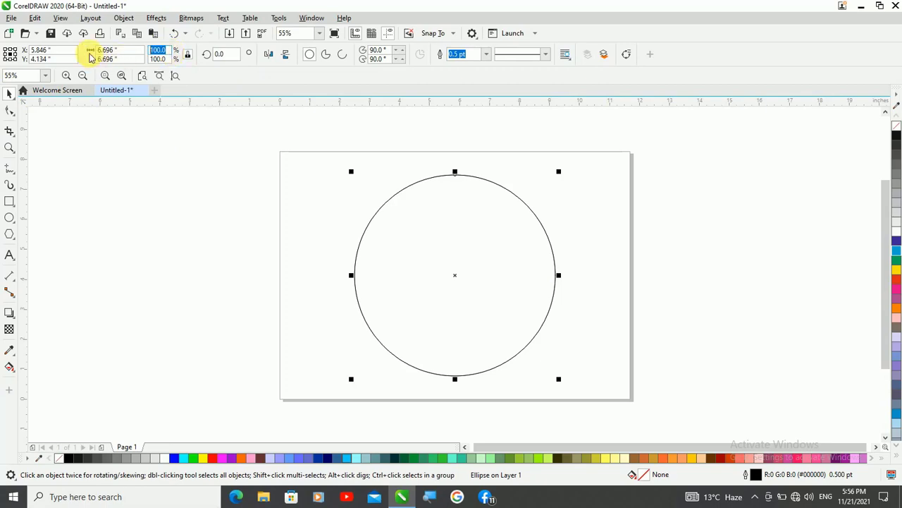
{"action": "type", "text": "120"}
{"action": "key", "text": "Return"}
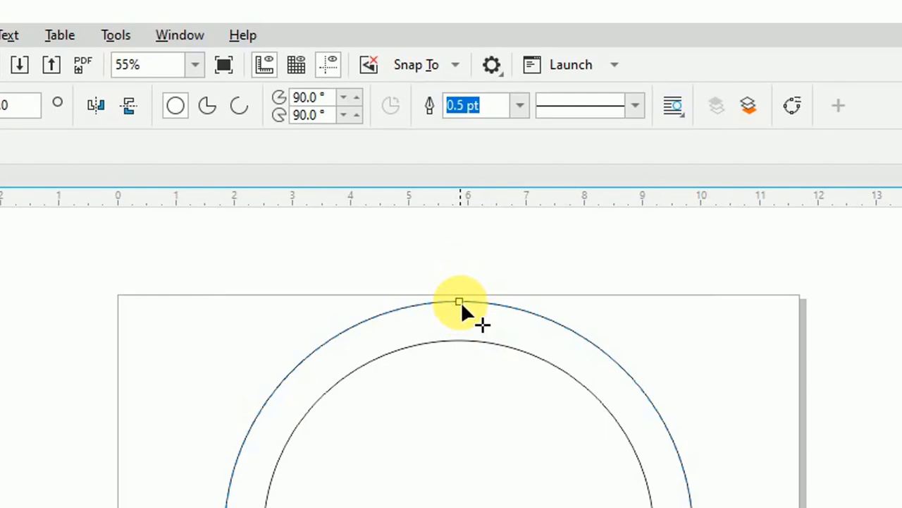
- Turn the larger circle into a pie from 90° to 45° and reverse its direction to leave only the narrow wedge
{"action": "left_click_drag", "start_coordinate": [461, 302], "coordinate": [585, 345]}
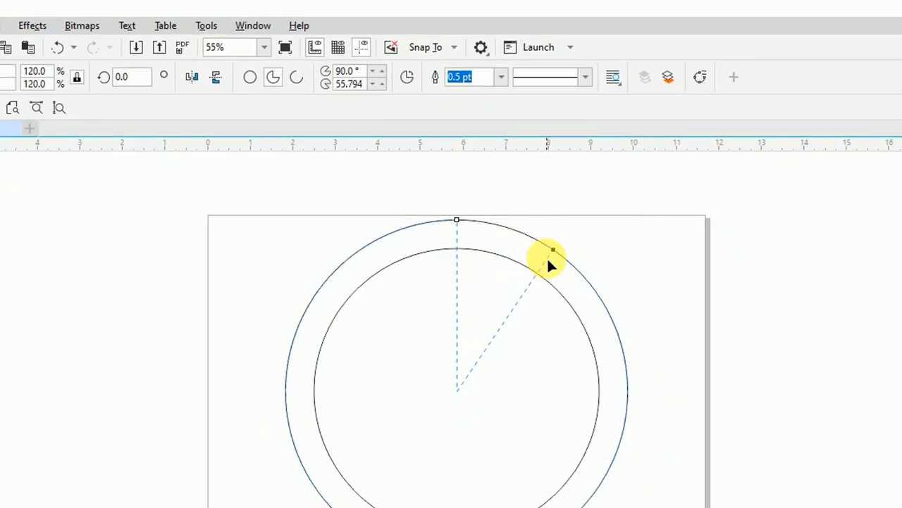
{"action": "left_click_drag", "start_coordinate": [548, 261], "coordinate": [556, 268]}
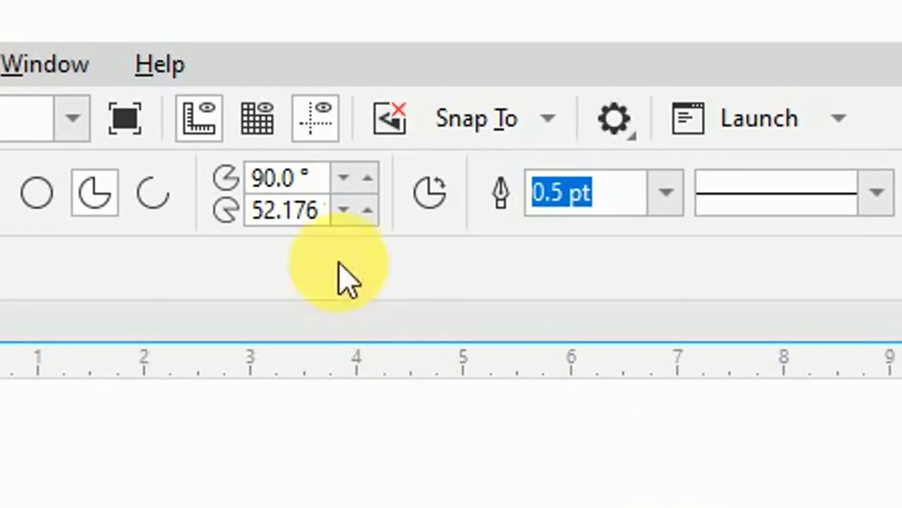
{"action": "double_click", "coordinate": [317, 212]}
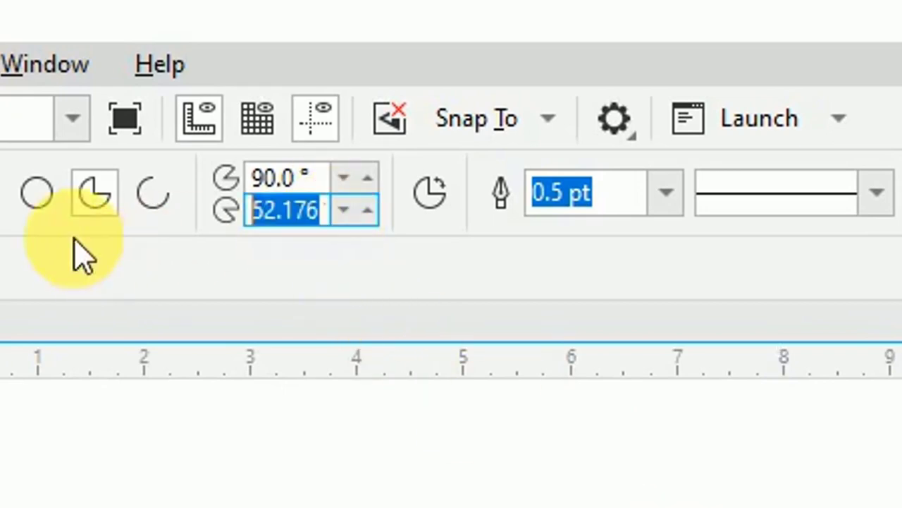
{"action": "type", "text": "45"}
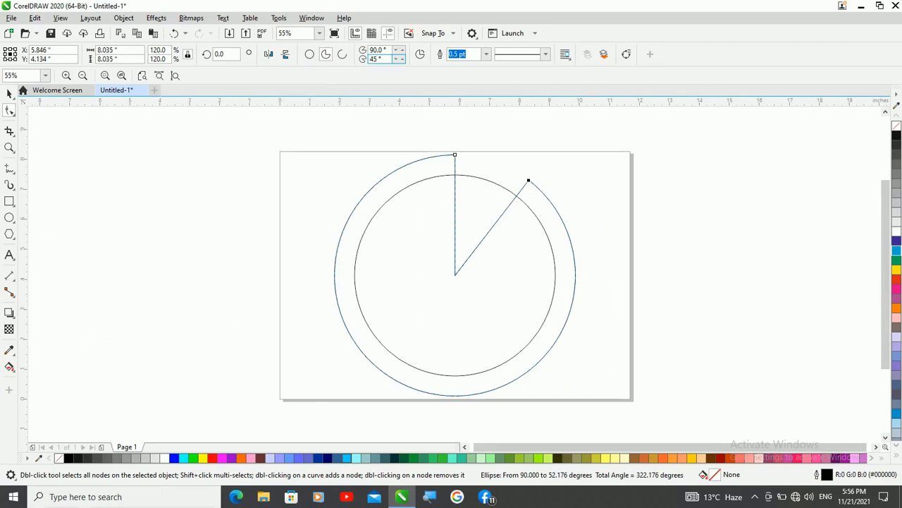
{"action": "key", "text": "Return"}
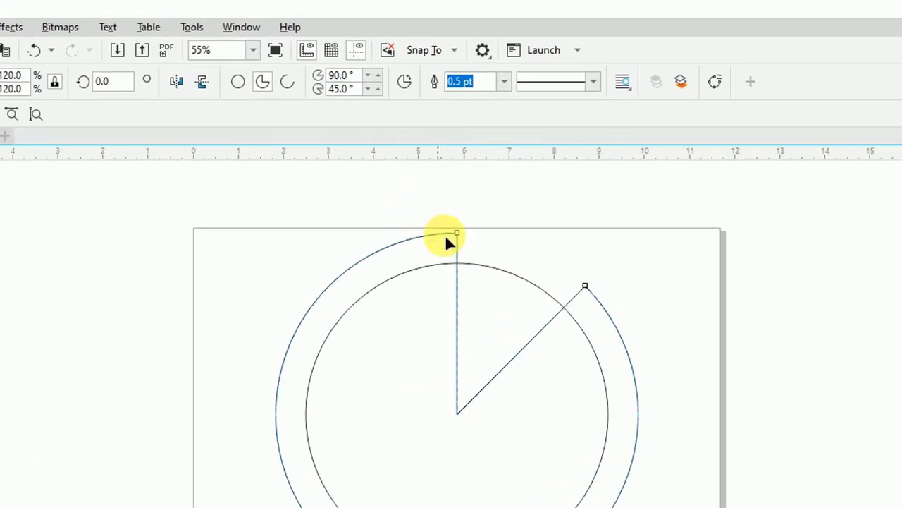
{"action": "left_click", "coordinate": [393, 106]}
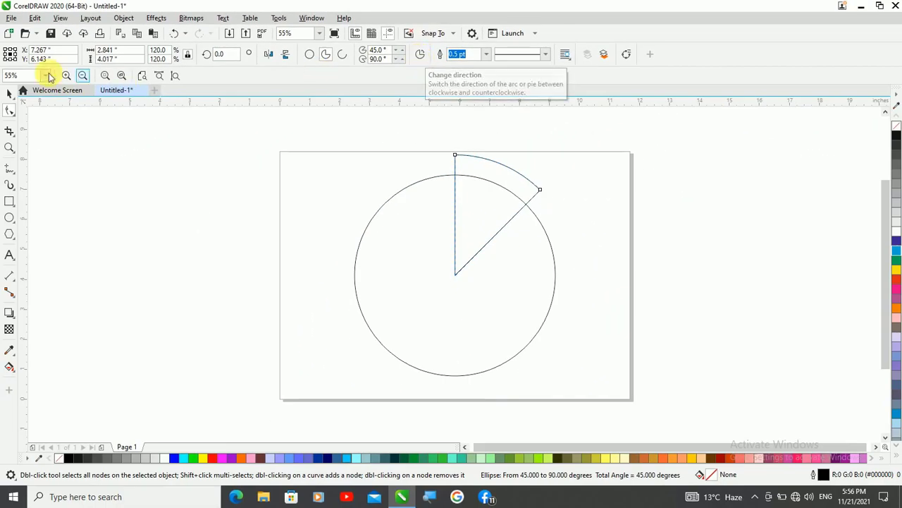
{"action": "left_click", "coordinate": [9, 92]}
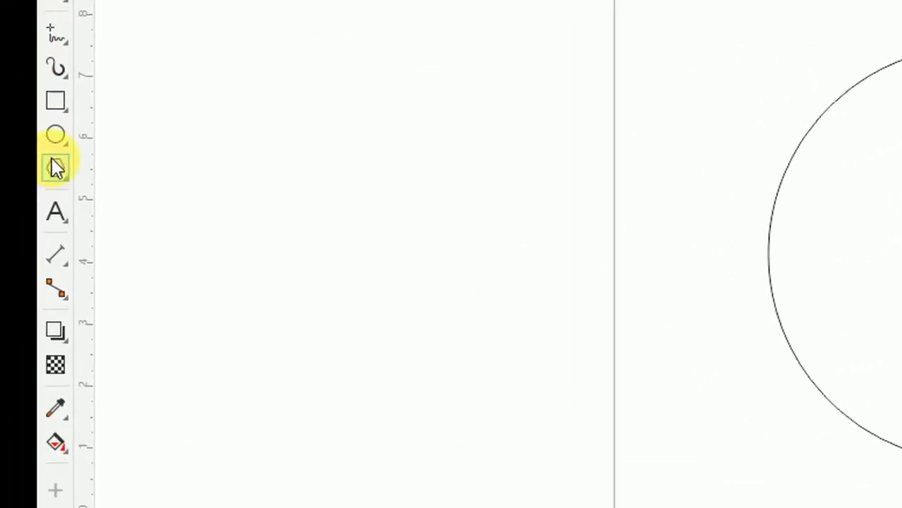
- Draw a narrow upright ellipse about 0.62 by 1.44 inches, touching the wedge's vertical edge where it crosses the top of the circle
{"action": "left_click", "coordinate": [54, 138]}
{"action": "left_click_drag", "start_coordinate": [433, 155], "coordinate": [455, 214]}
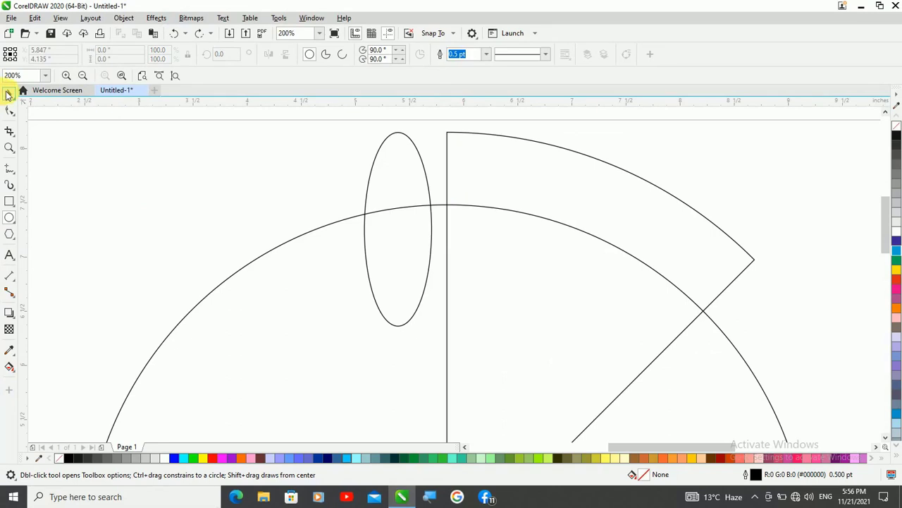
{"action": "left_click", "coordinate": [9, 94]}
{"action": "left_click", "coordinate": [429, 236]}
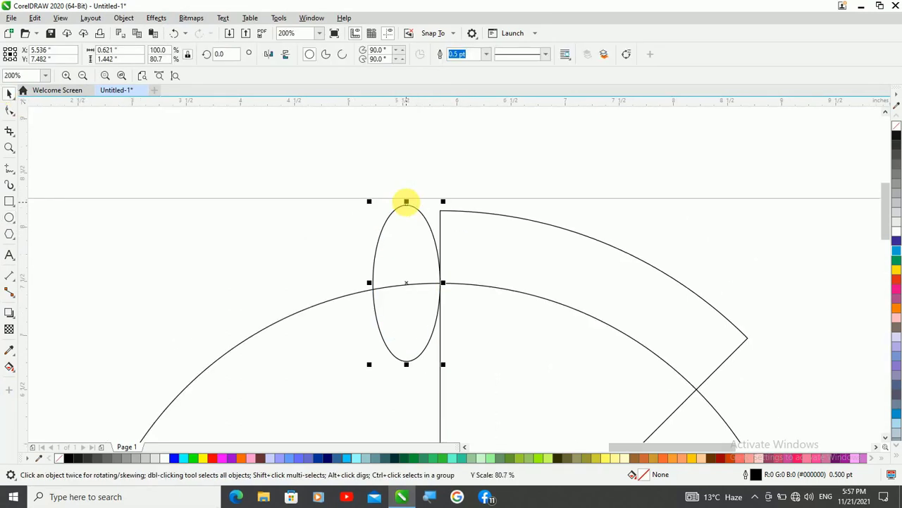
{"action": "left_click", "coordinate": [308, 185]}
{"action": "scroll", "coordinate": [298, 139], "scroll_direction": "down", "scroll_amount": 2}
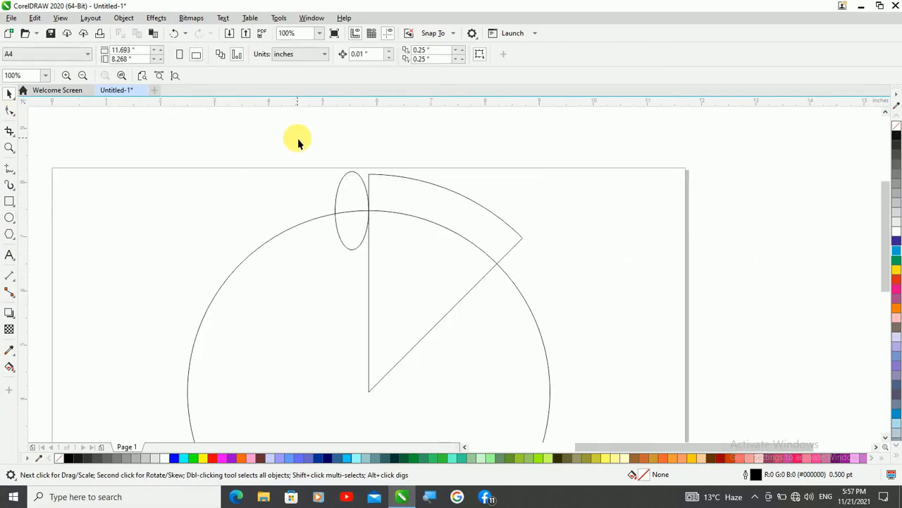
- Duplicate the wedge in place and extend the copy's vertical side past the ellipse, to an angle of about 99.6°
{"action": "scroll", "coordinate": [367, 202], "scroll_direction": "up", "scroll_amount": 1}
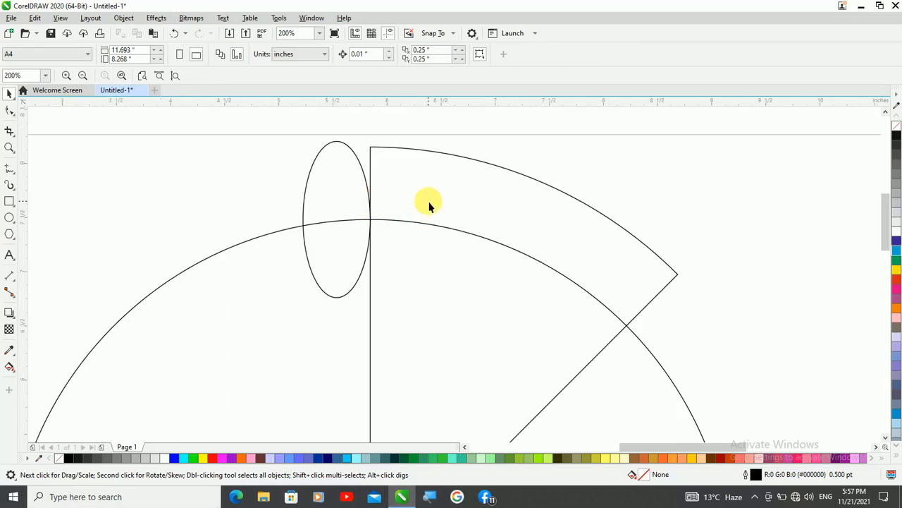
{"action": "left_click", "coordinate": [433, 207]}
{"action": "scroll", "coordinate": [433, 206], "scroll_direction": "down", "scroll_amount": 1}
{"action": "key", "text": "ctrl+c"}
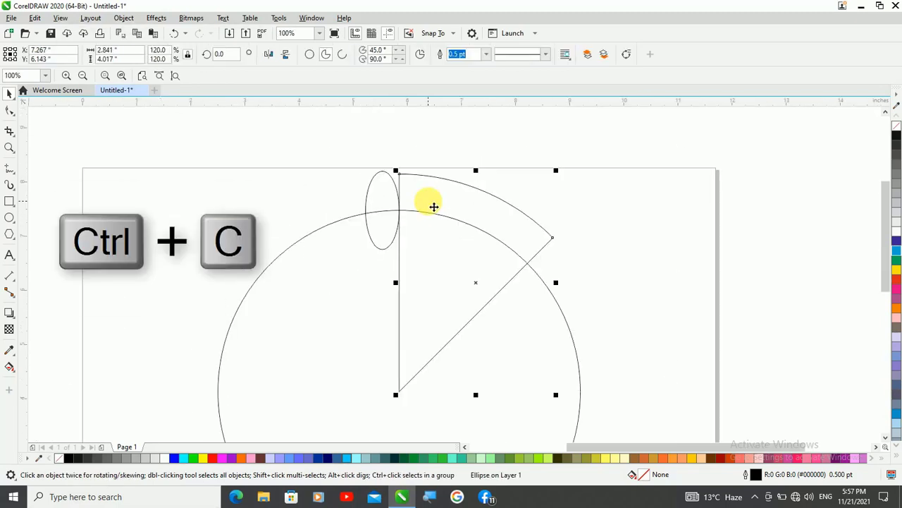
{"action": "key", "text": "ctrl+v"}
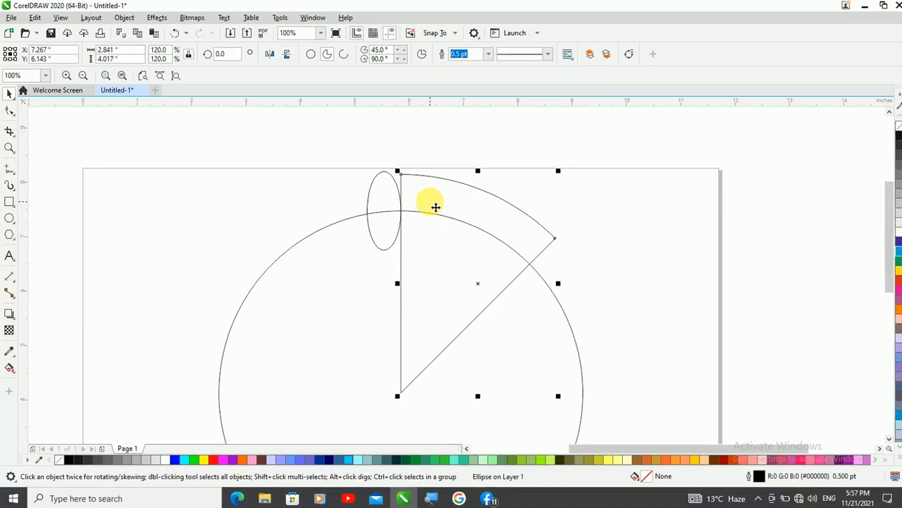
{"action": "left_click", "coordinate": [8, 110]}
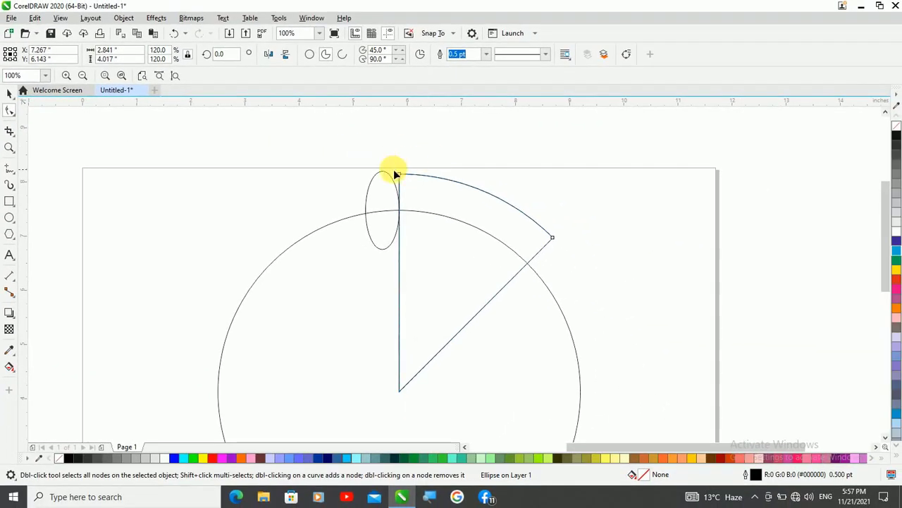
{"action": "scroll", "coordinate": [392, 170], "scroll_direction": "up", "scroll_amount": 1}
{"action": "scroll", "coordinate": [392, 169], "scroll_direction": "up", "scroll_amount": 1}
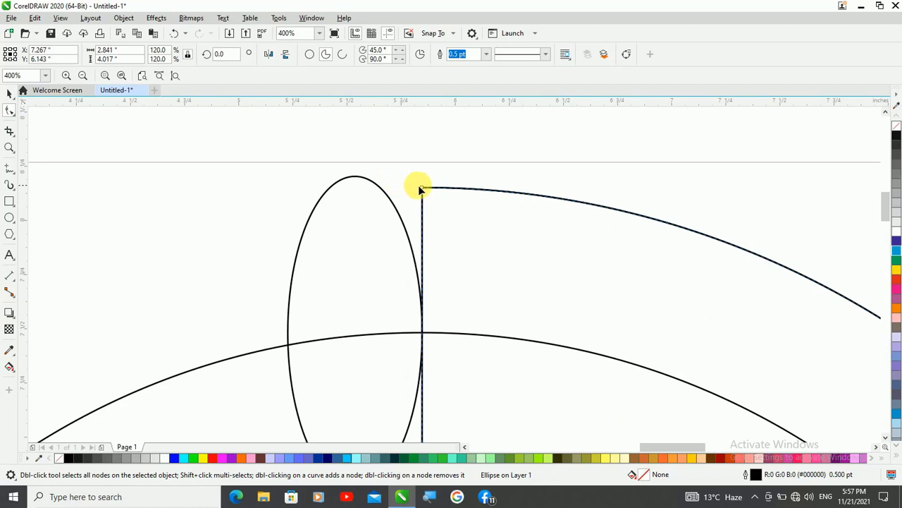
{"action": "left_click_drag", "start_coordinate": [422, 190], "coordinate": [282, 221]}
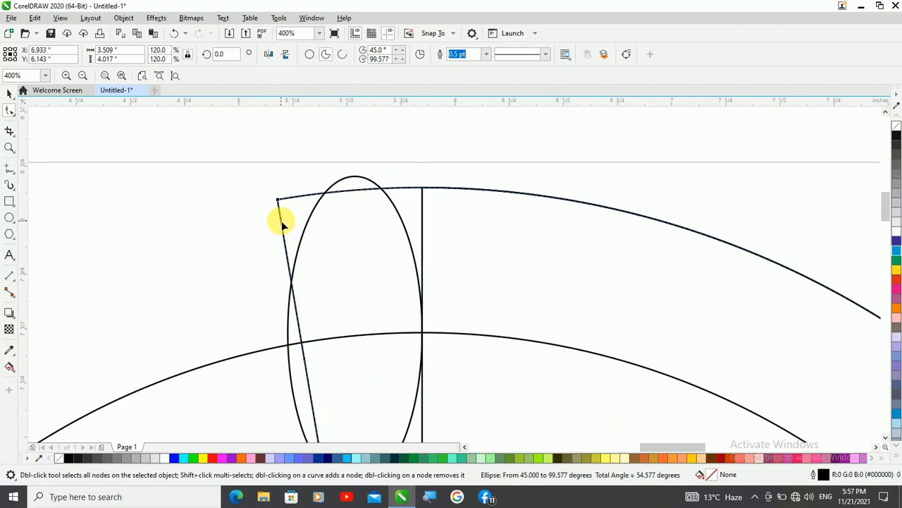
{"action": "scroll", "coordinate": [289, 167], "scroll_direction": "down", "scroll_amount": 2}
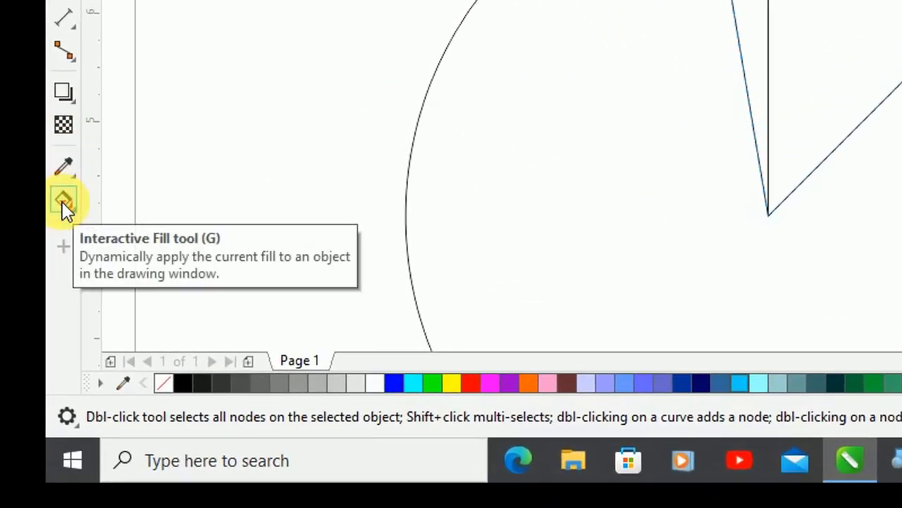
- Use Smart Fill to fill the sliver beside the ellipse, the outer ring segment and the inner wedge with blue-grey
{"action": "left_click", "coordinate": [62, 201]}
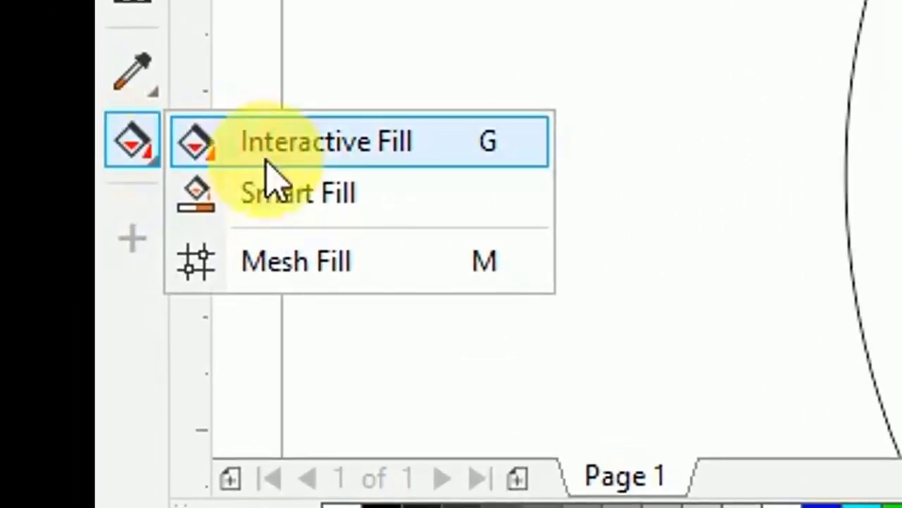
{"action": "left_click", "coordinate": [264, 201]}
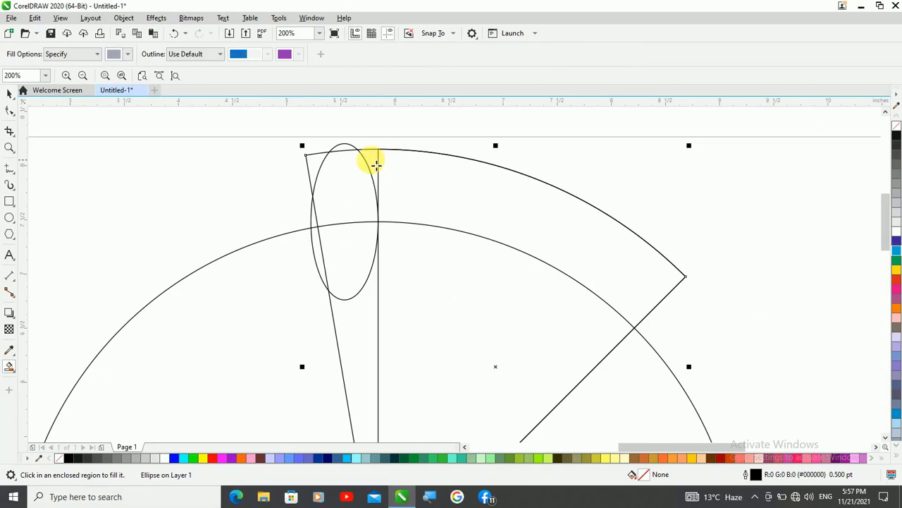
{"action": "left_click", "coordinate": [369, 158]}
{"action": "left_click", "coordinate": [471, 201]}
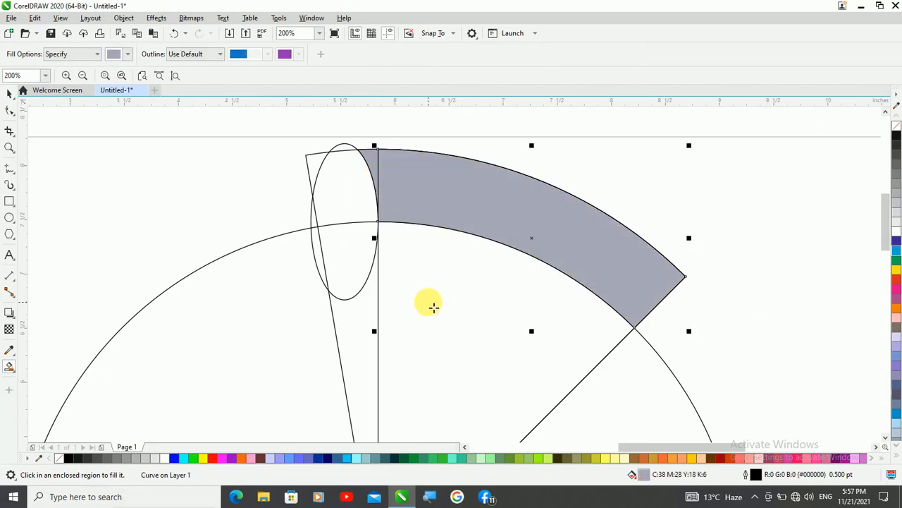
{"action": "left_click", "coordinate": [433, 307]}
{"action": "scroll", "coordinate": [402, 228], "scroll_direction": "down", "scroll_amount": 1}
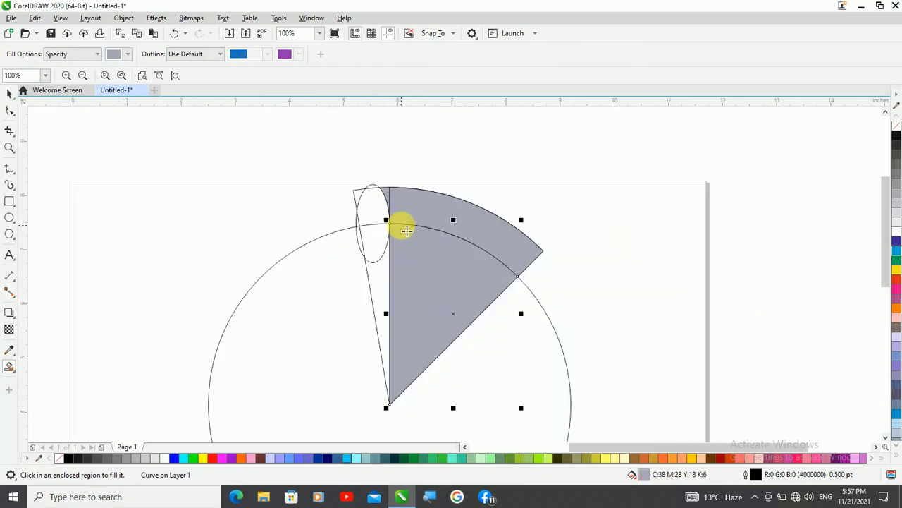
{"action": "left_click", "coordinate": [10, 94]}
{"action": "left_click", "coordinate": [274, 228]}
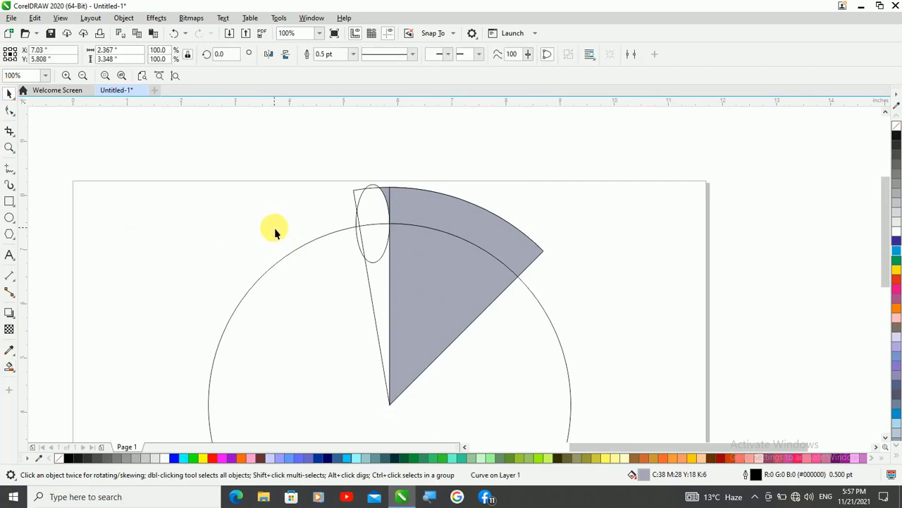
- Delete the extended wedge copy that reaches past the ellipse
{"action": "scroll", "coordinate": [370, 195], "scroll_direction": "up", "scroll_amount": 2}
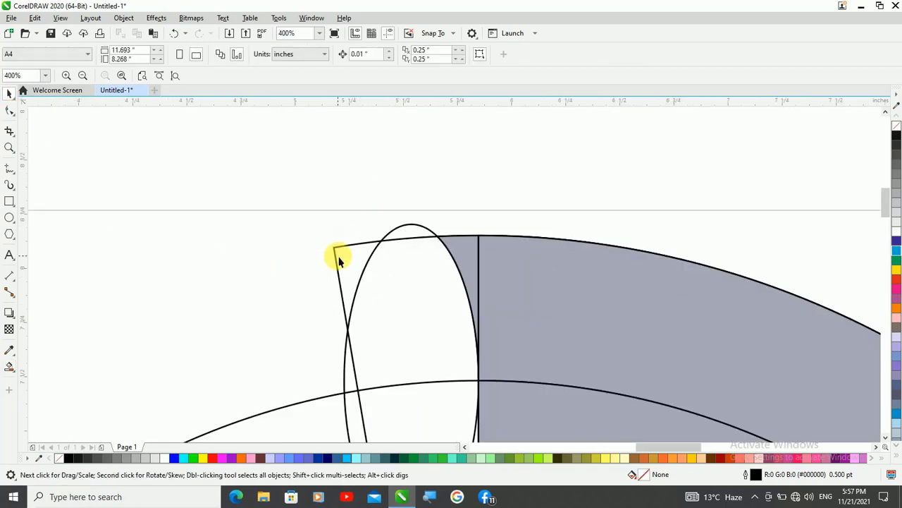
{"action": "left_click", "coordinate": [350, 262]}
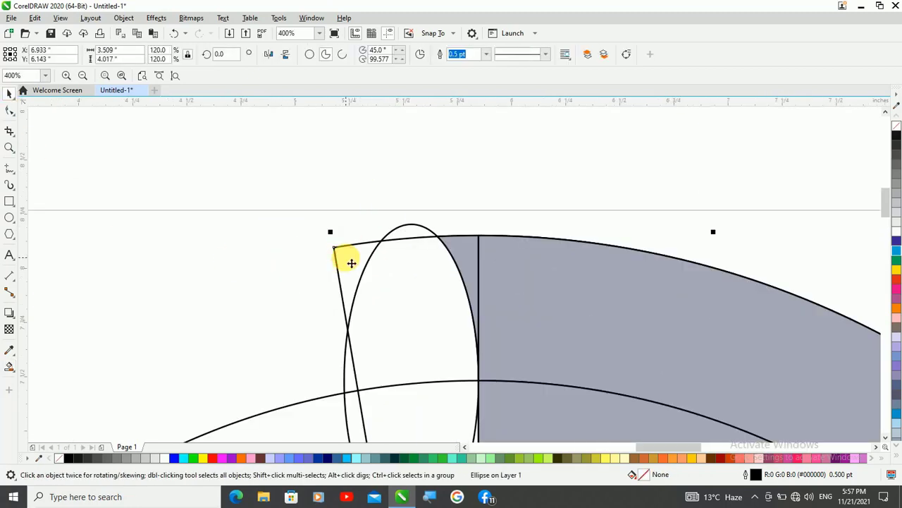
{"action": "left_click", "coordinate": [346, 258]}
{"action": "scroll", "coordinate": [346, 258], "scroll_direction": "down", "scroll_amount": 1}
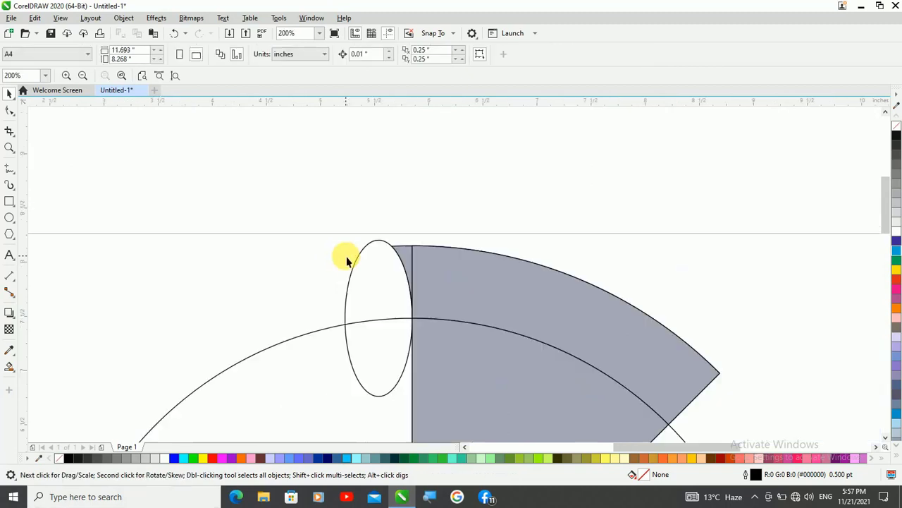
{"action": "scroll", "coordinate": [387, 229], "scroll_direction": "down", "scroll_amount": 1}
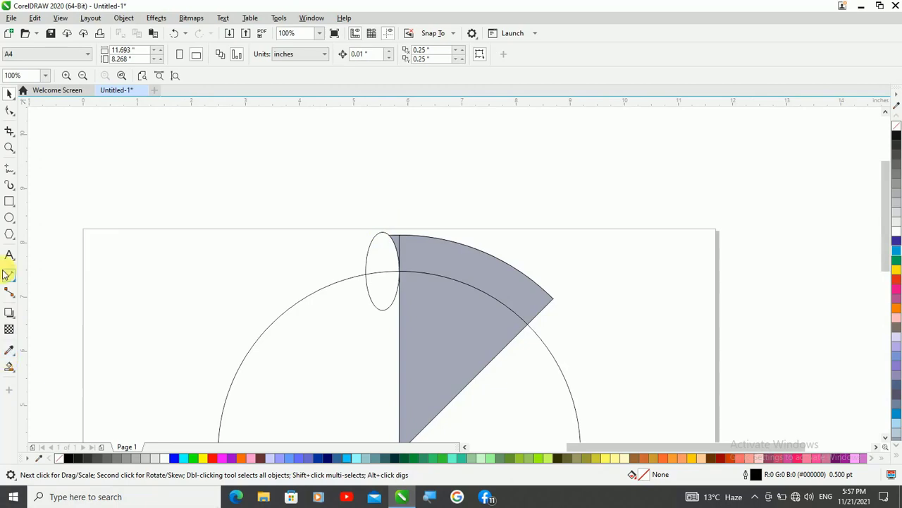
- Smart Fill the part of the ellipse above the circle with blue-grey and delete the original ellipse
{"action": "left_click", "coordinate": [9, 367]}
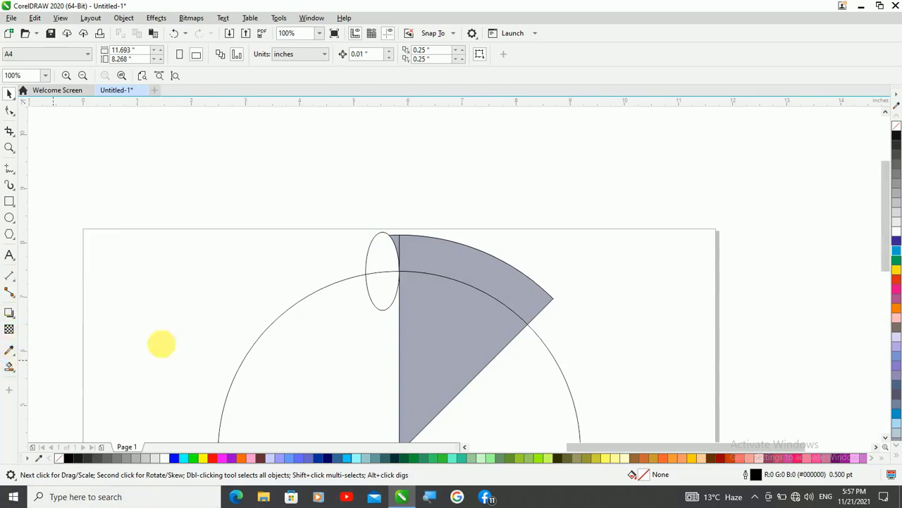
{"action": "left_click", "coordinate": [391, 254]}
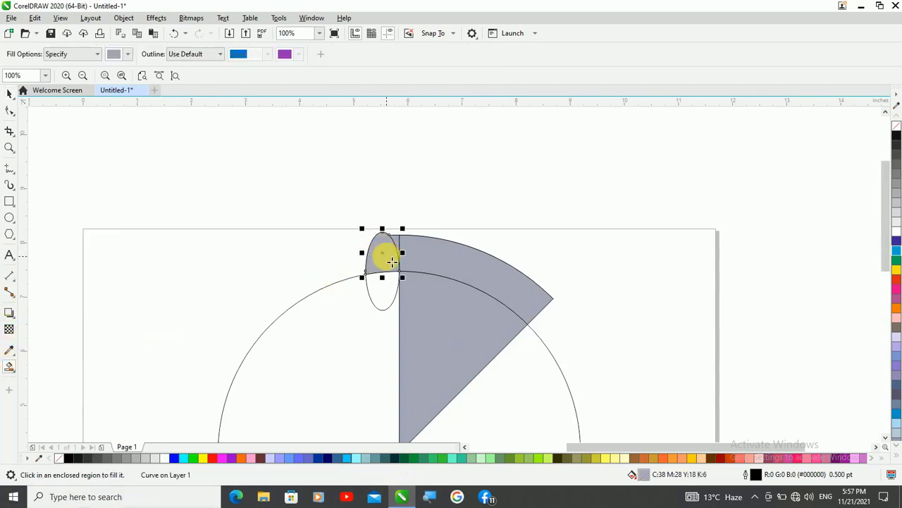
{"action": "left_click", "coordinate": [9, 92]}
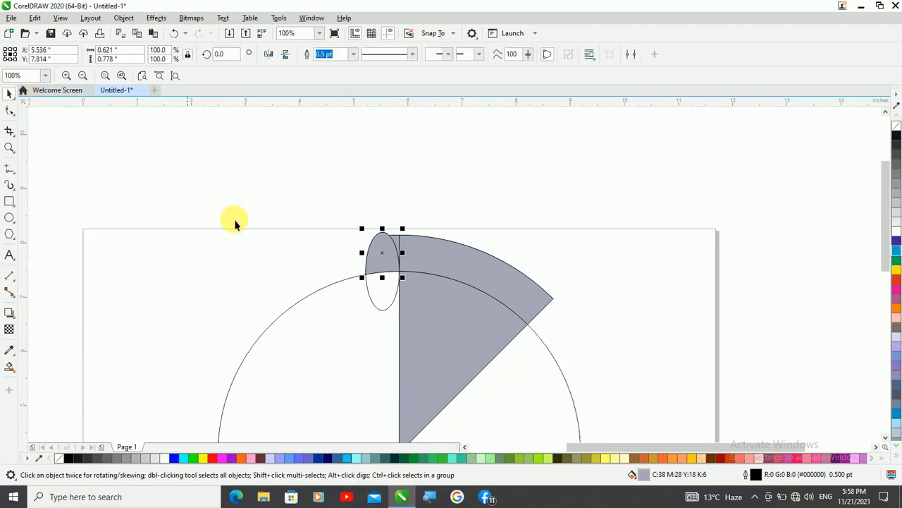
{"action": "left_click", "coordinate": [381, 302]}
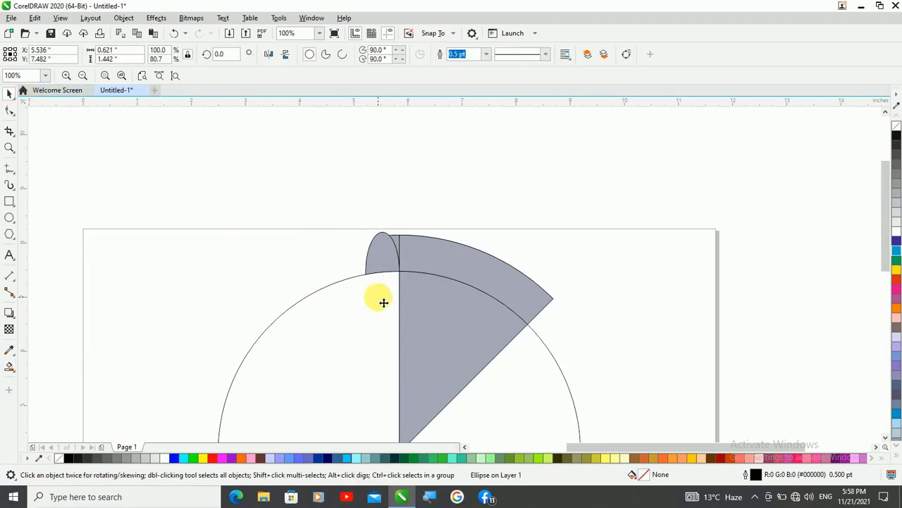
{"action": "left_click_drag", "start_coordinate": [379, 301], "coordinate": [393, 270]}
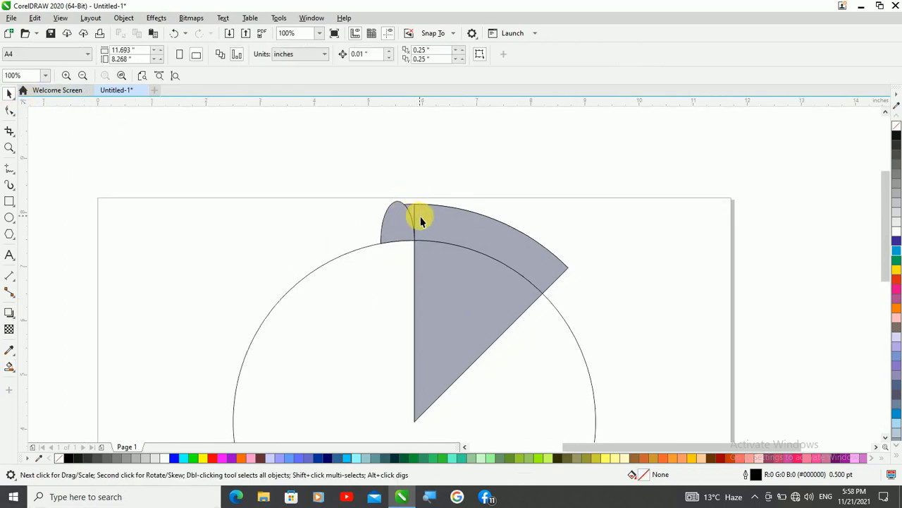
- Weld the sliver beside the ellipse piece, the outer ring segment and the inner wedge into a single shape
{"action": "left_click", "coordinate": [414, 213]}
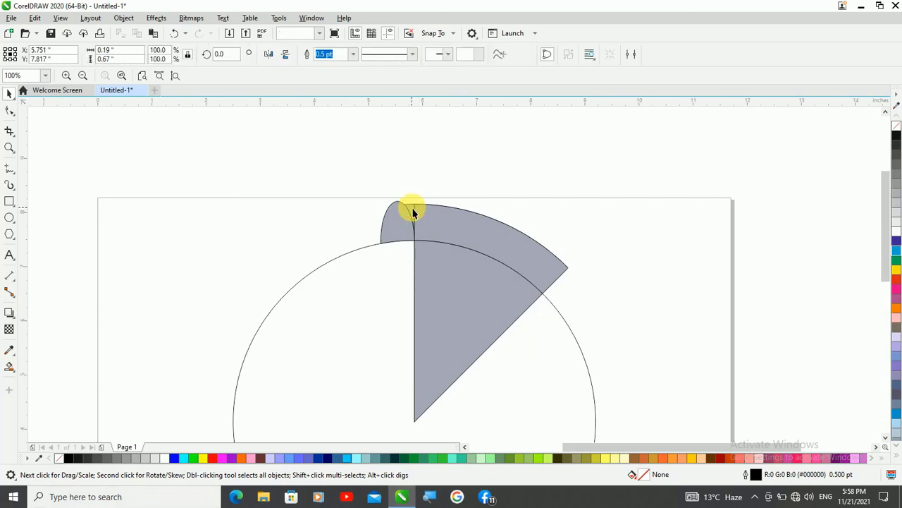
{"action": "left_click", "coordinate": [444, 329]}
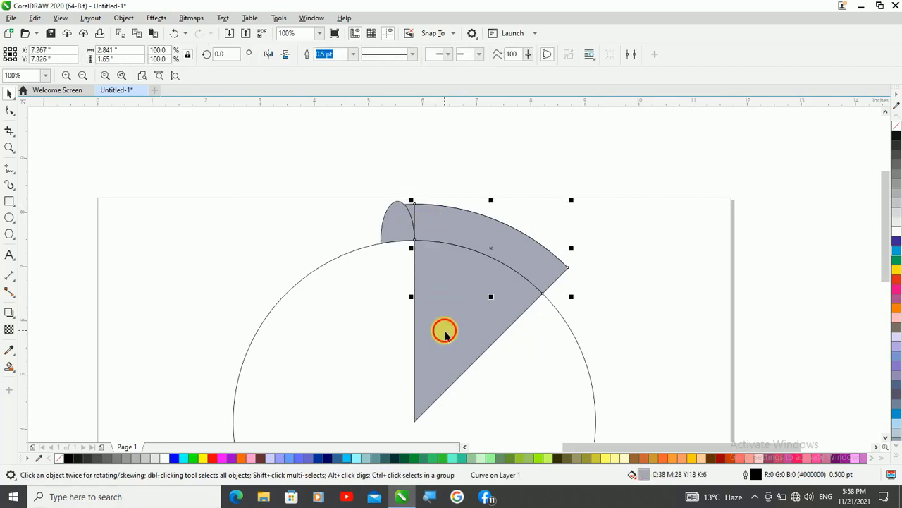
{"action": "scroll", "coordinate": [430, 183], "scroll_direction": "up", "scroll_amount": 1}
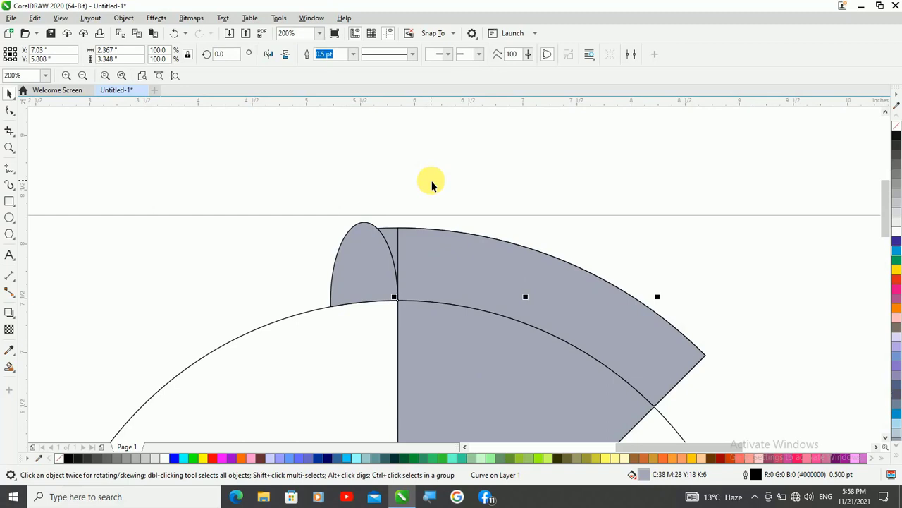
{"action": "left_click", "coordinate": [392, 236], "text": "shift"}
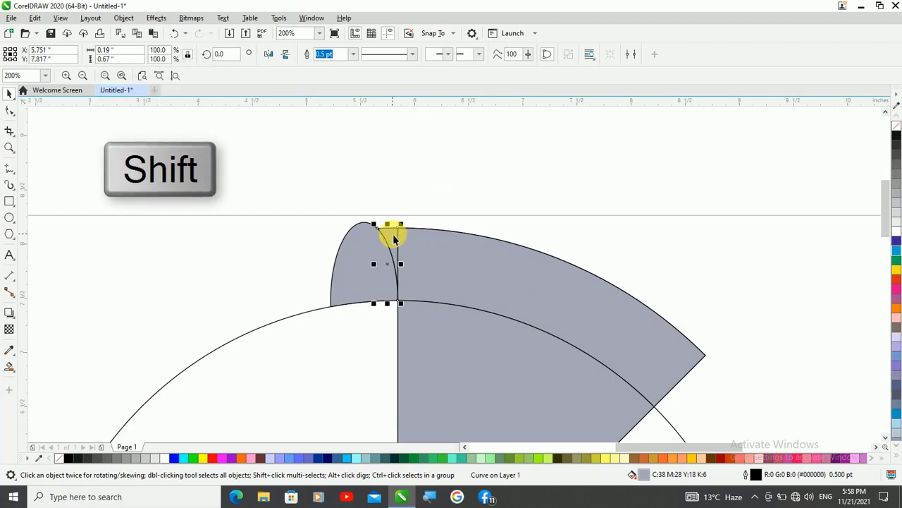
{"action": "left_click", "coordinate": [476, 270], "text": "shift"}
{"action": "scroll", "coordinate": [472, 236], "scroll_direction": "down", "scroll_amount": 1}
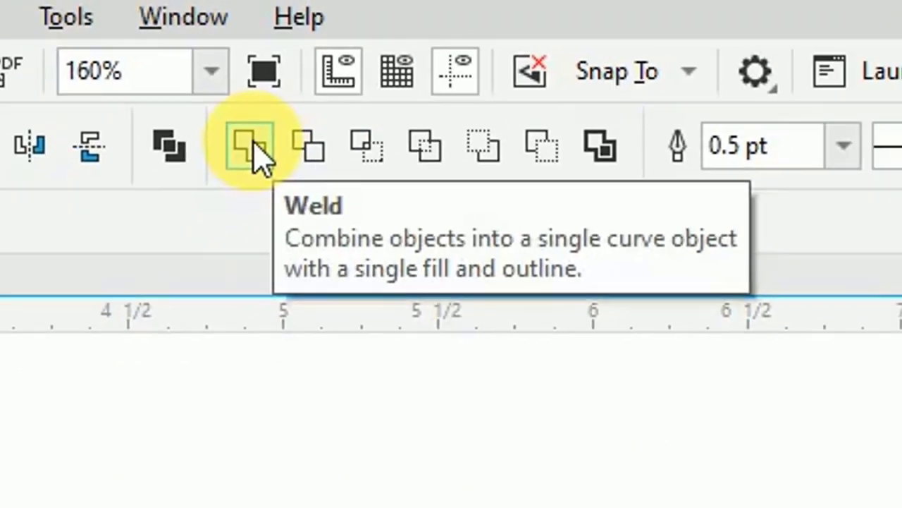
{"action": "left_click", "coordinate": [237, 148]}
{"action": "scroll", "coordinate": [420, 146], "scroll_direction": "down", "scroll_amount": 3}
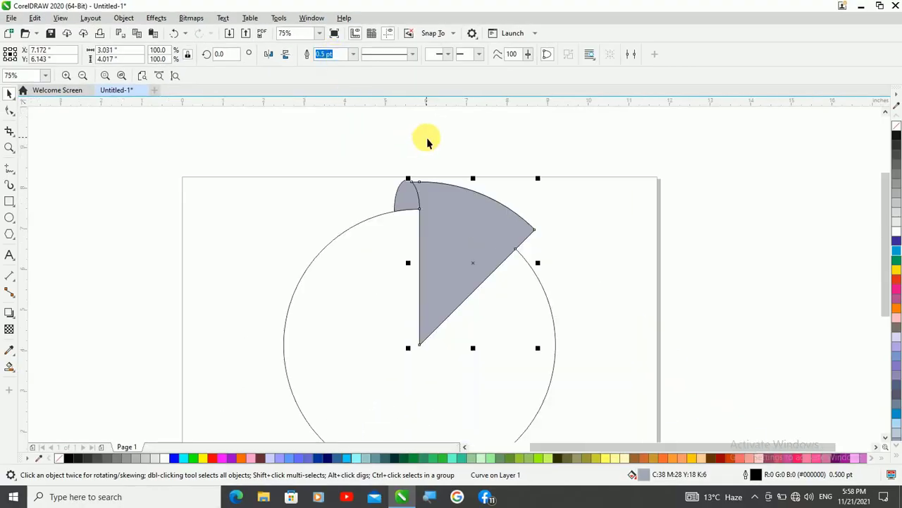
- Move the welded wedge aside to check for the original wedge beneath it, and undo the move
{"action": "scroll", "coordinate": [425, 149], "scroll_direction": "up", "scroll_amount": 3}
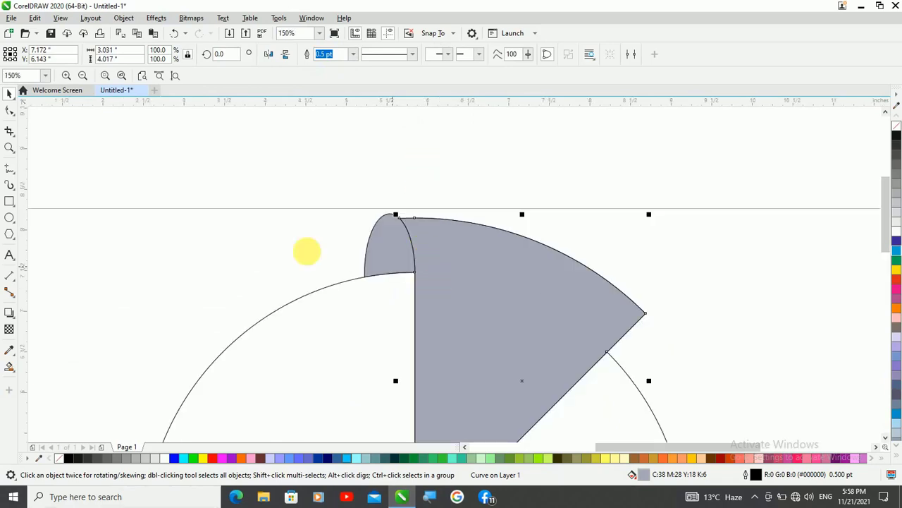
{"action": "left_click", "coordinate": [303, 256]}
{"action": "left_click", "coordinate": [476, 267]}
{"action": "scroll", "coordinate": [480, 272], "scroll_direction": "down", "scroll_amount": 3}
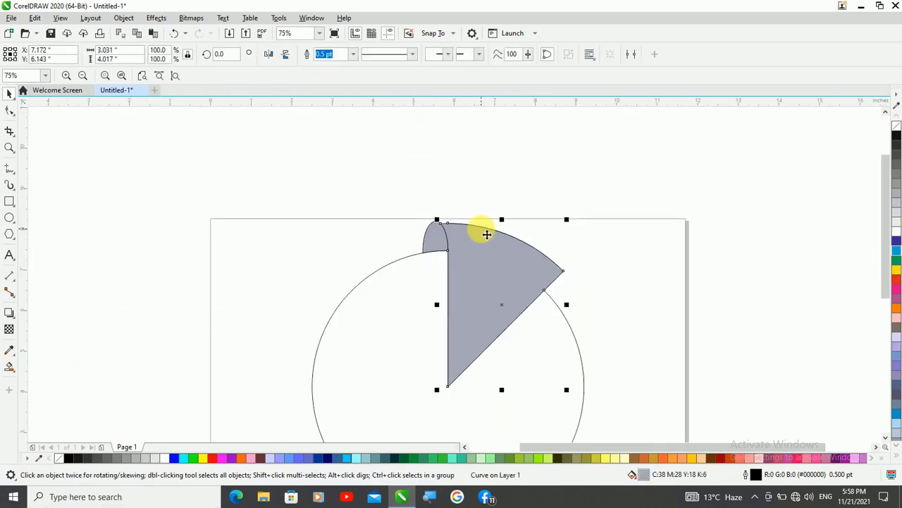
{"action": "left_click_drag", "start_coordinate": [469, 258], "coordinate": [545, 295]}
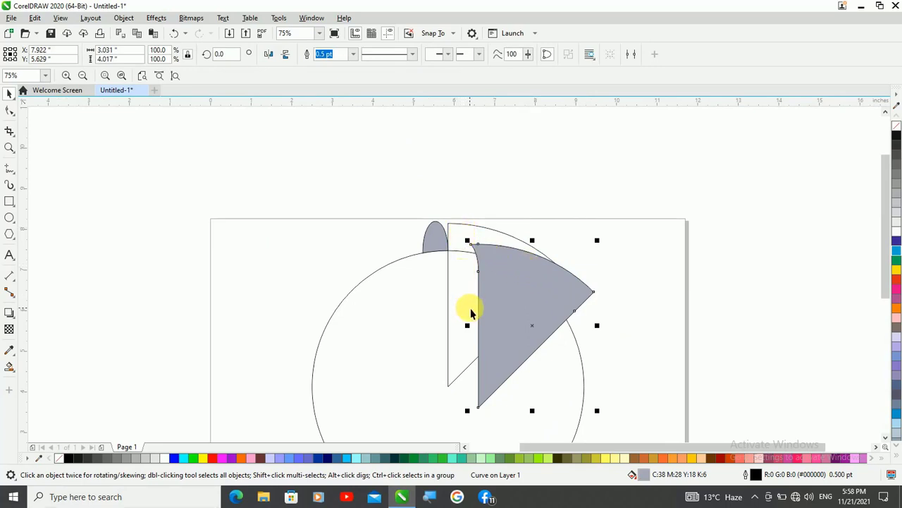
{"action": "key", "text": "ctrl+z"}
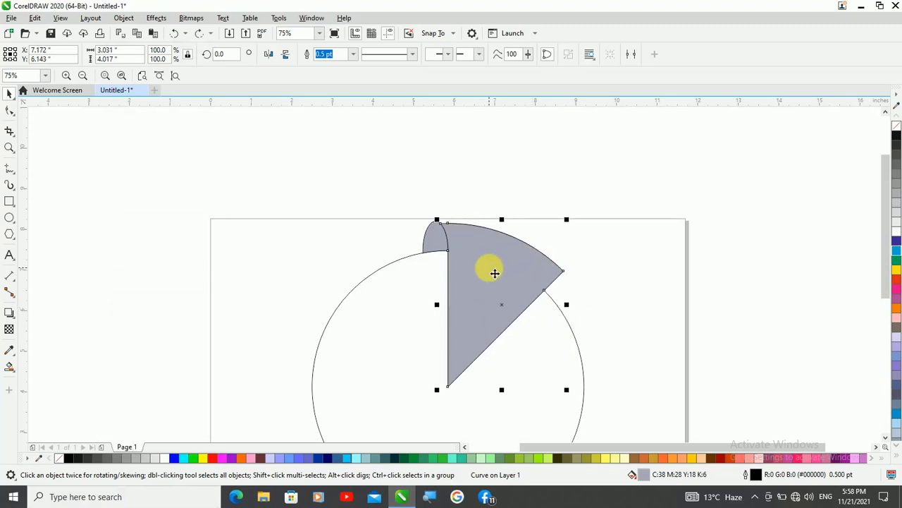
- Select the original 45° wedge hidden beneath the welded shape and delete it
{"action": "key", "text": "alt"}
{"action": "left_click", "coordinate": [492, 273], "text": "alt"}
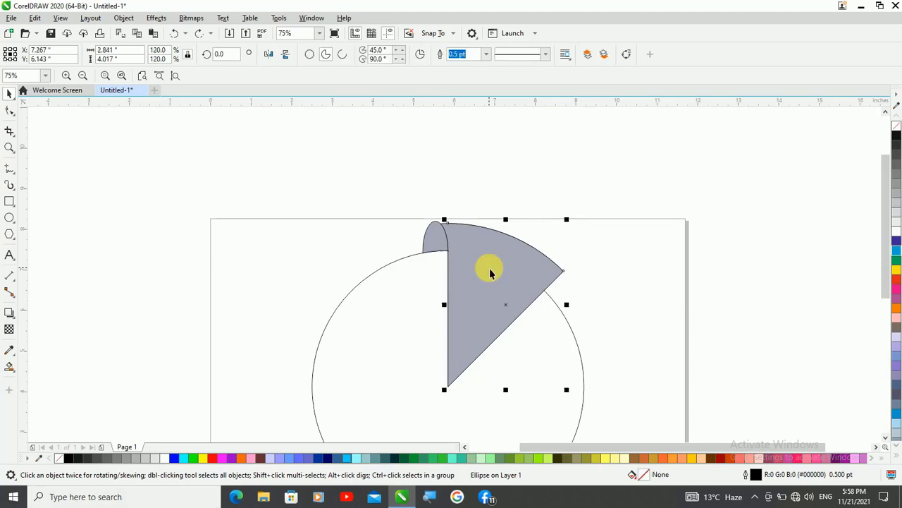
{"action": "key", "text": "Escape"}
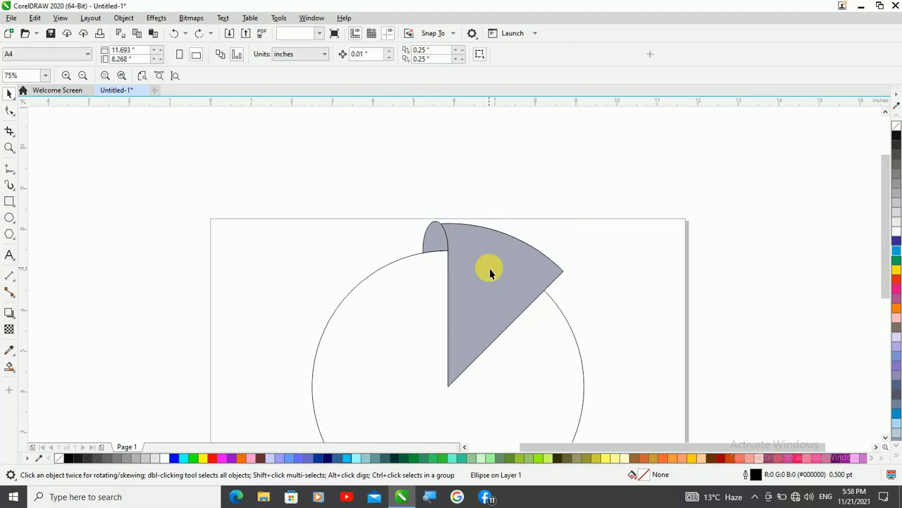
- Remove the outline from the small ellipse piece beside the wedge and fill it with black
{"action": "left_click", "coordinate": [442, 251]}
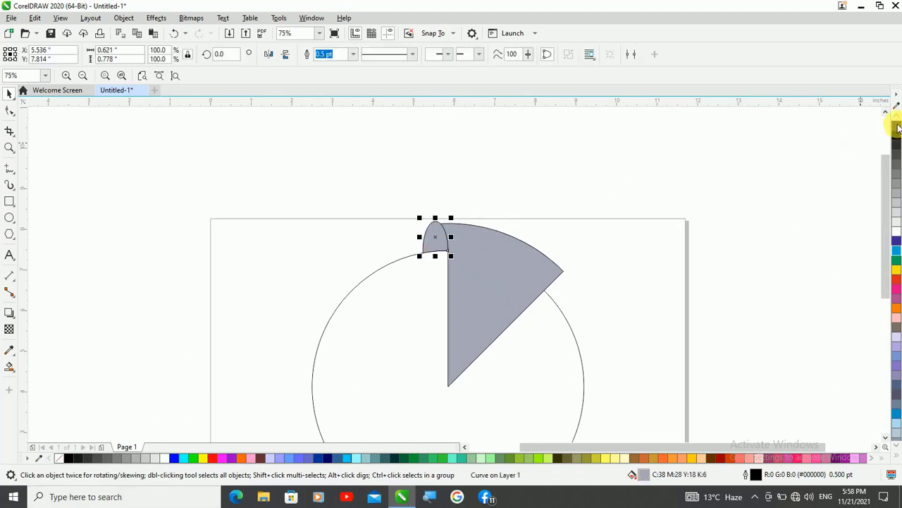
{"action": "scroll", "coordinate": [423, 211], "scroll_direction": "up", "scroll_amount": 3}
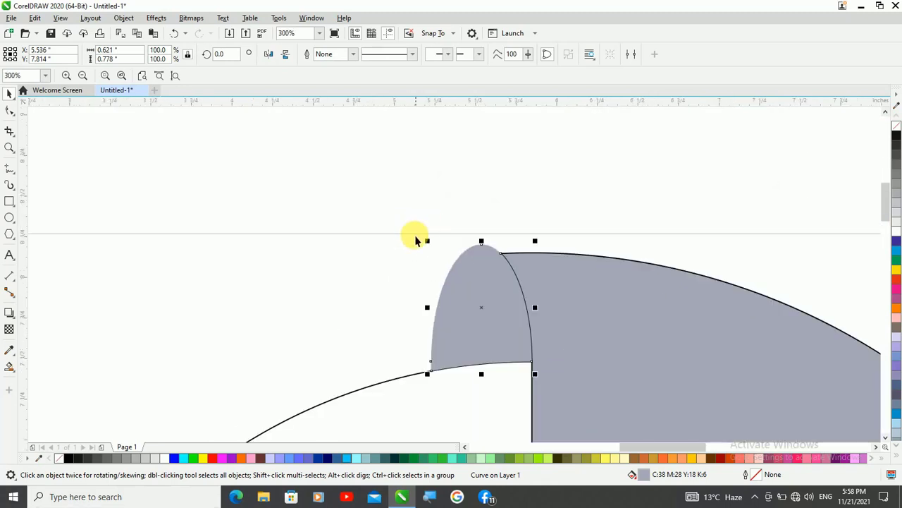
{"action": "left_click", "coordinate": [396, 248]}
{"action": "scroll", "coordinate": [417, 234], "scroll_direction": "down", "scroll_amount": 2}
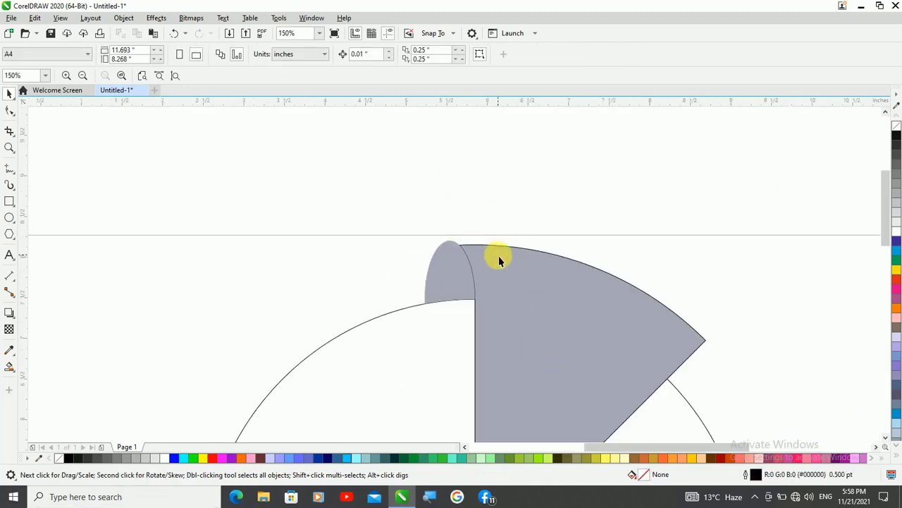
{"action": "left_click", "coordinate": [447, 275]}
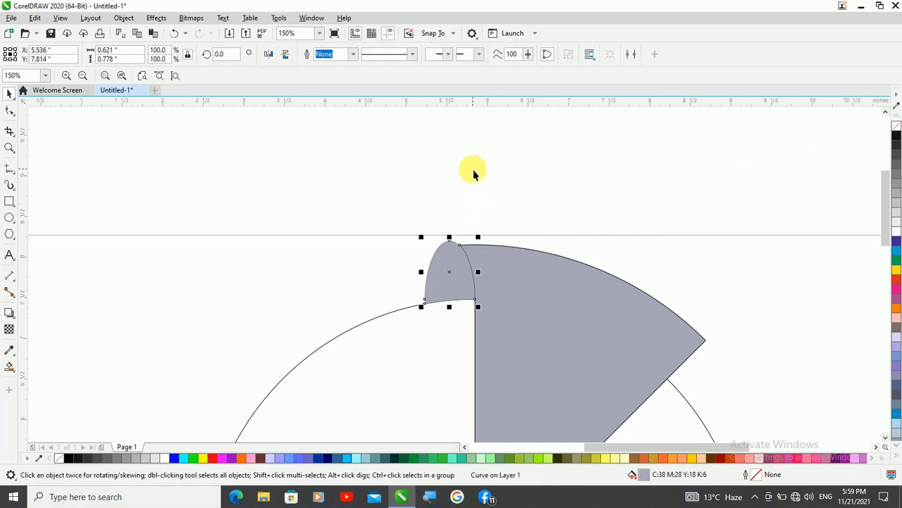
{"action": "scroll", "coordinate": [474, 172], "scroll_direction": "down", "scroll_amount": 2}
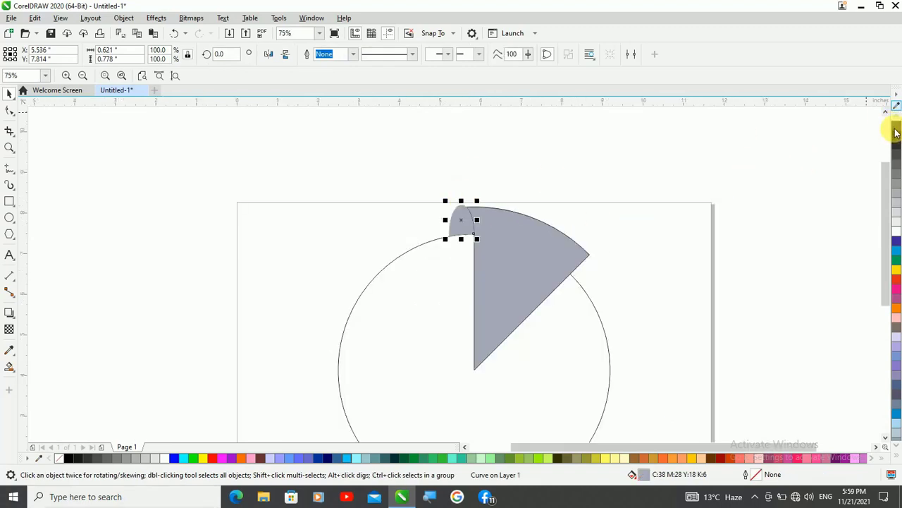
- Fill the welded wedge with solid red (C0 M100 Y100 K0)
{"action": "left_click", "coordinate": [534, 267]}
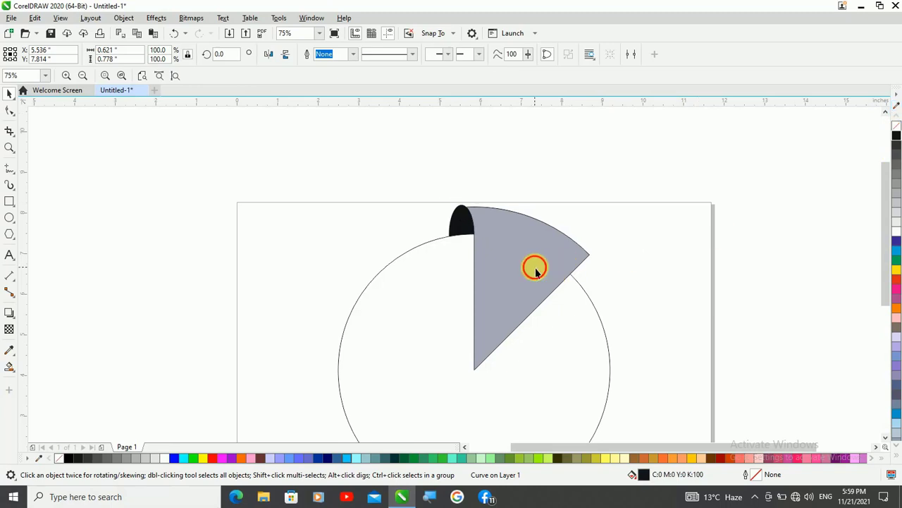
{"action": "left_click", "coordinate": [896, 279]}
{"action": "left_click", "coordinate": [642, 301]}
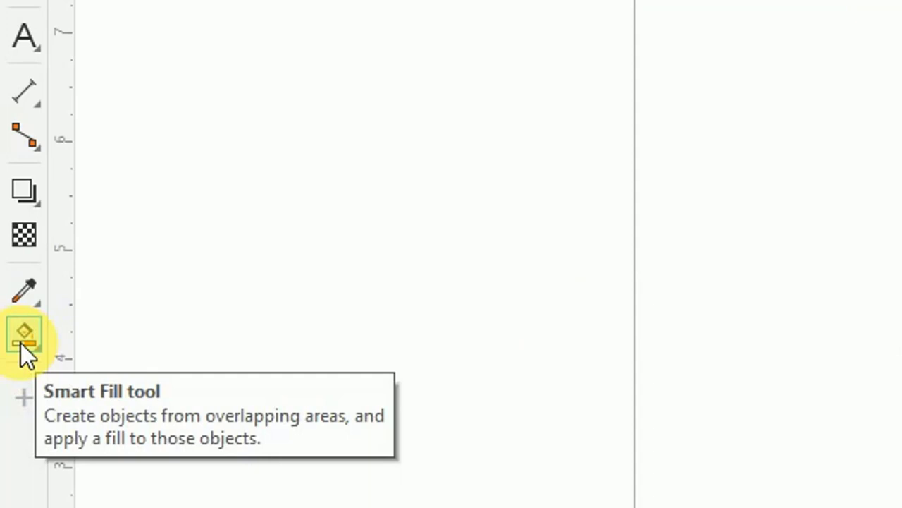
- Apply a white-to-red fountain fill to the wedge with Interactive Fill and make it an elliptical fountain fill
{"action": "left_click", "coordinate": [20, 343]}
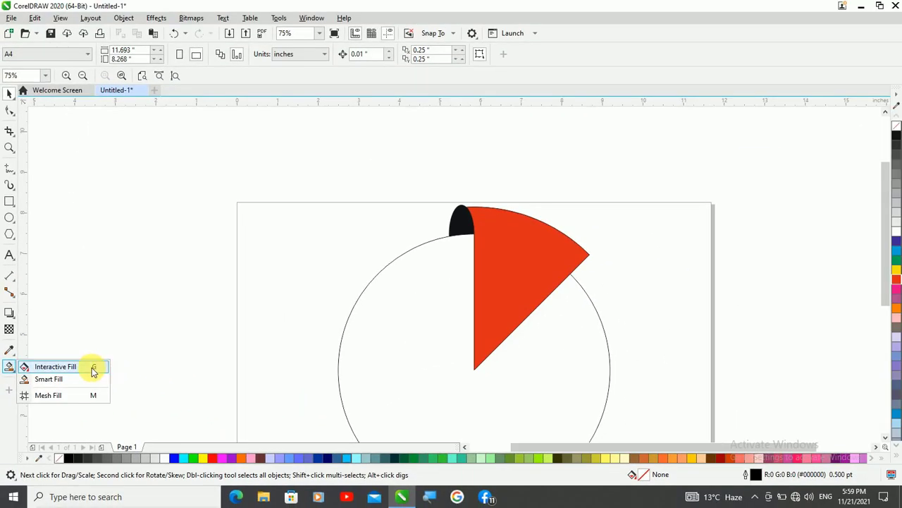
{"action": "left_click", "coordinate": [85, 372]}
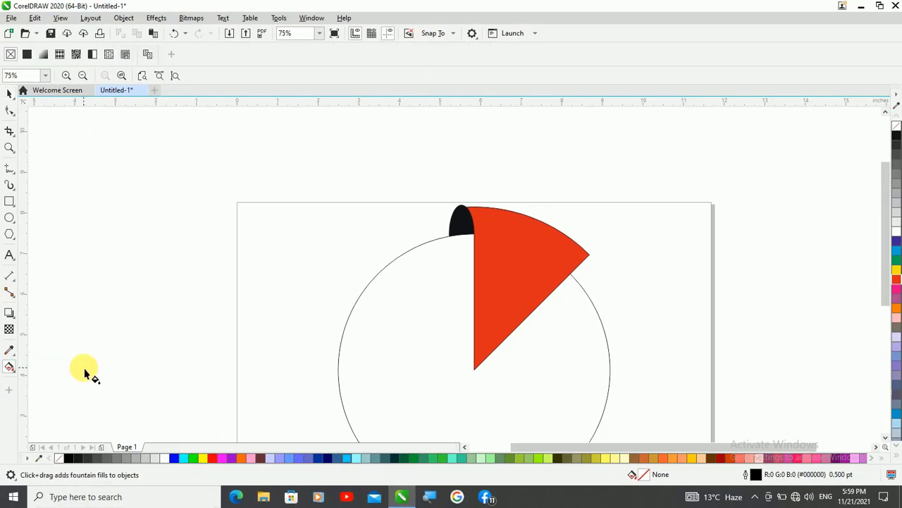
{"action": "left_click", "coordinate": [517, 259]}
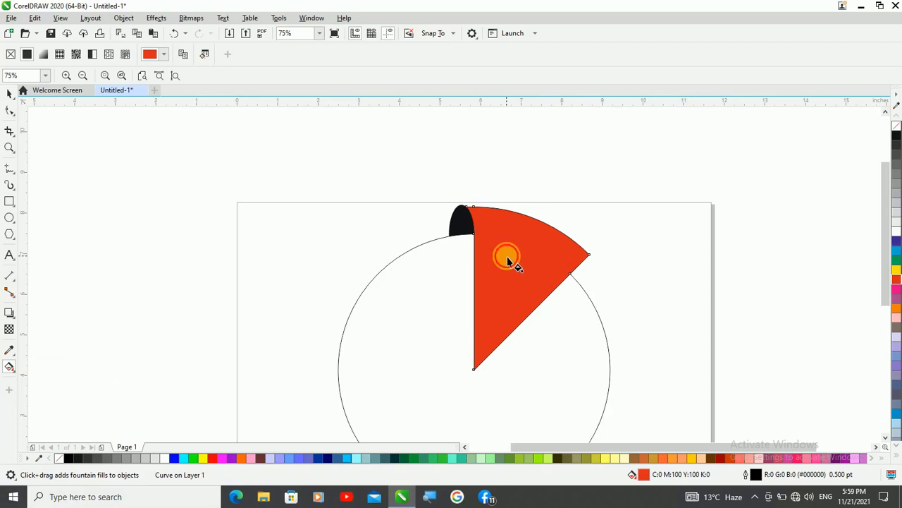
{"action": "left_click_drag", "start_coordinate": [507, 257], "coordinate": [493, 304]}
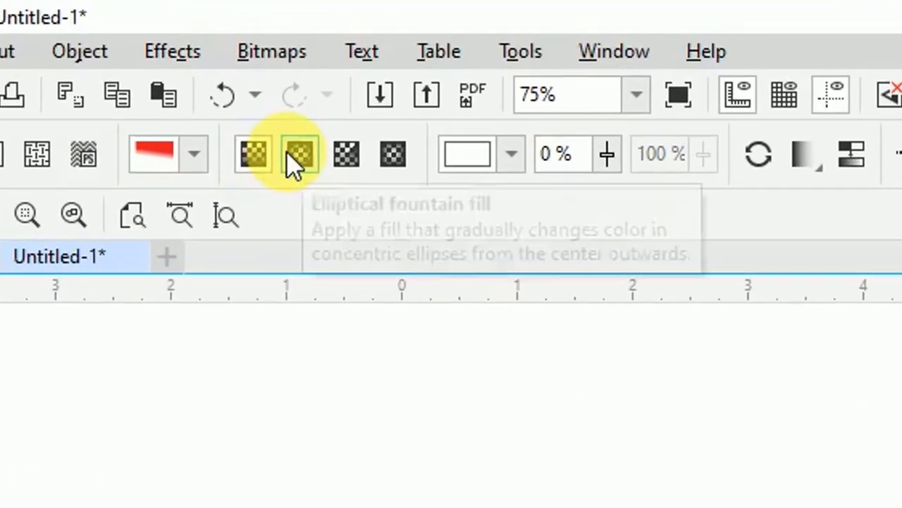
{"action": "left_click", "coordinate": [297, 153]}
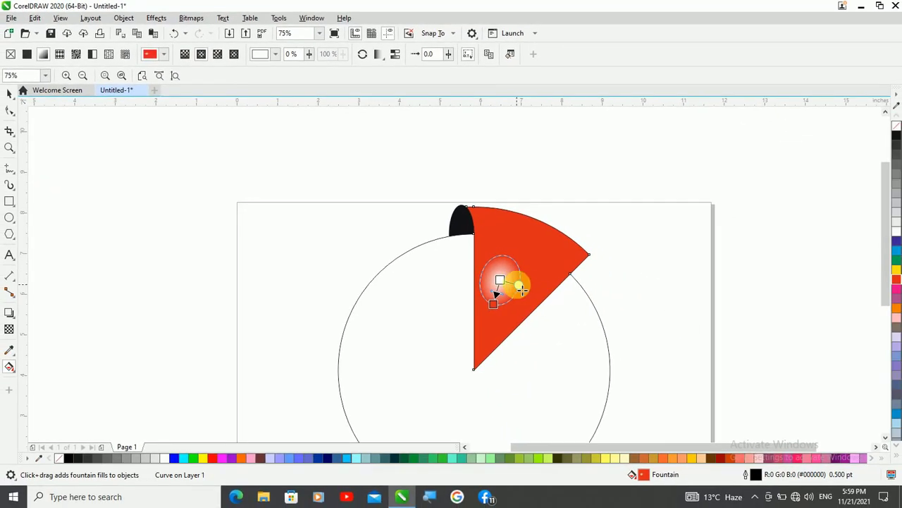
- Centre the elliptical fountain fill on the wedge's tip and extend its red end to the upper end of the wedge's vertical edge
{"action": "left_click_drag", "start_coordinate": [522, 289], "coordinate": [479, 374]}
{"action": "left_click", "coordinate": [493, 306]}
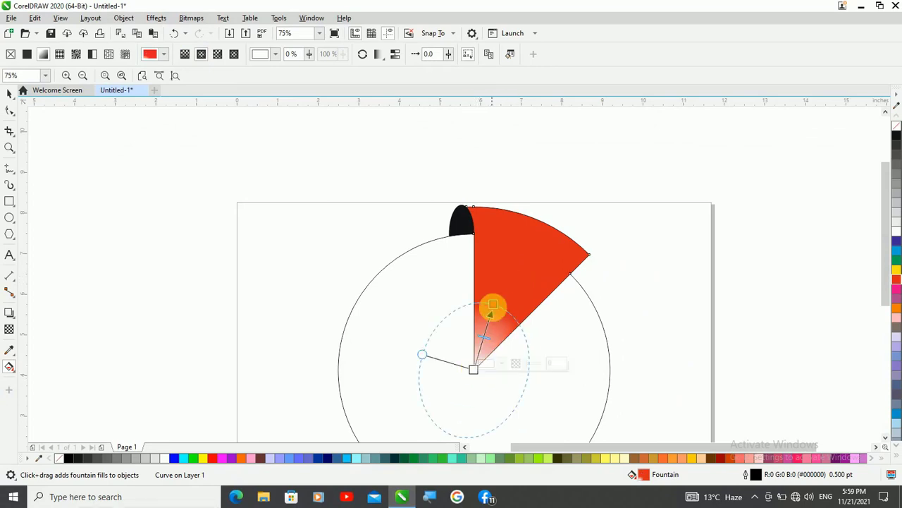
{"action": "left_click_drag", "start_coordinate": [500, 309], "coordinate": [474, 207]}
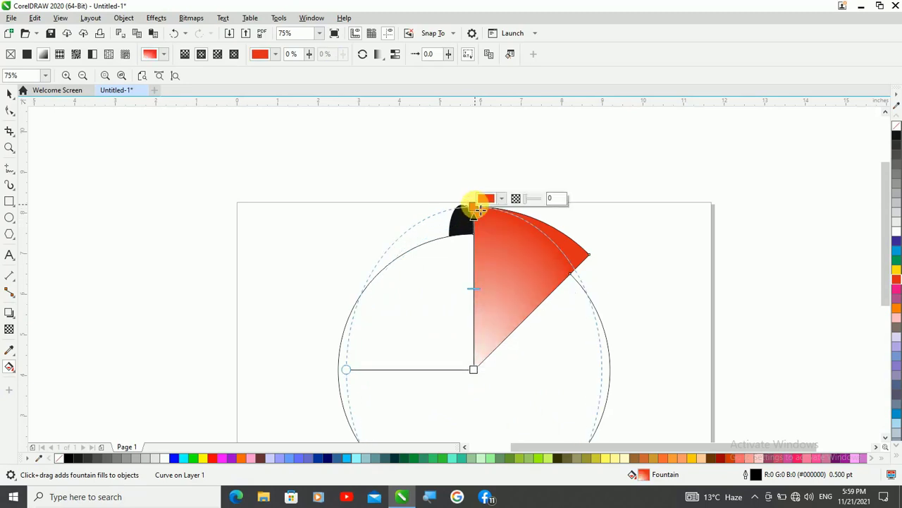
- Change the fountain fill's centre colour at the wedge's tip from white to red and leave the fill tool
{"action": "left_click", "coordinate": [480, 377]}
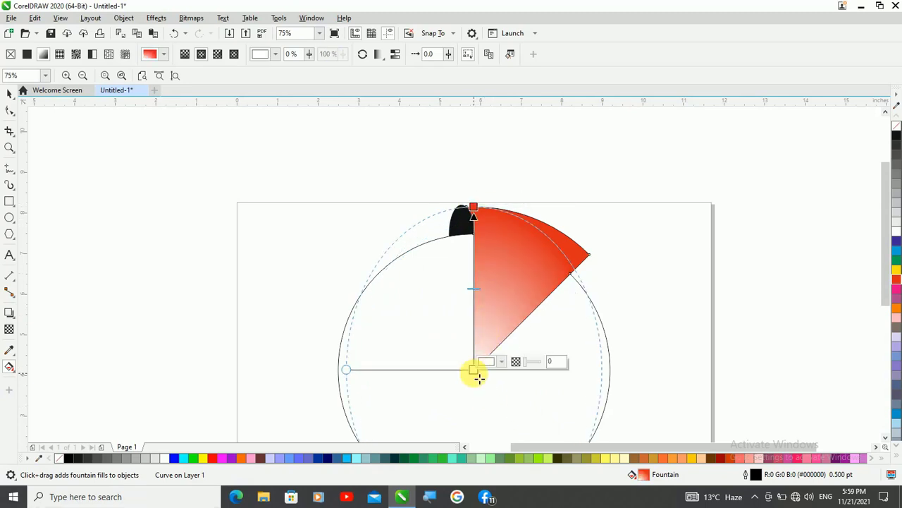
{"action": "left_click", "coordinate": [897, 279]}
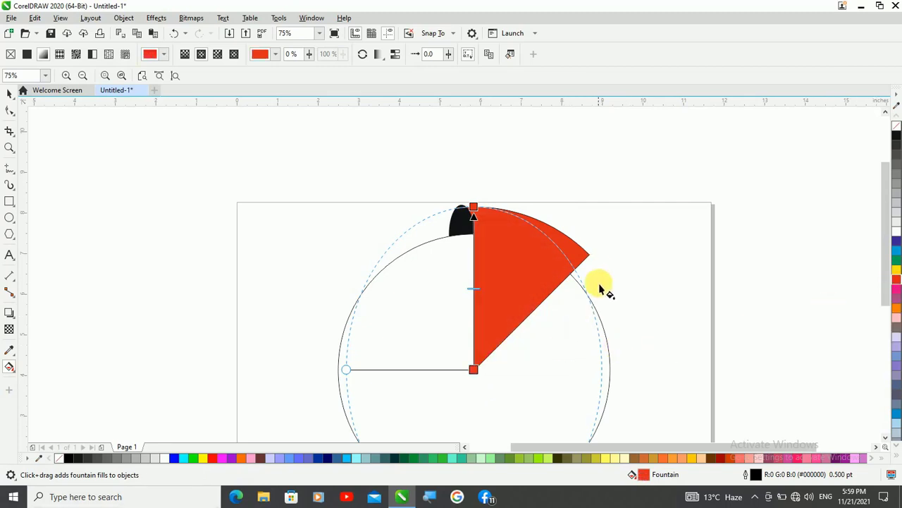
{"action": "scroll", "coordinate": [599, 289], "scroll_direction": "down", "scroll_amount": 2}
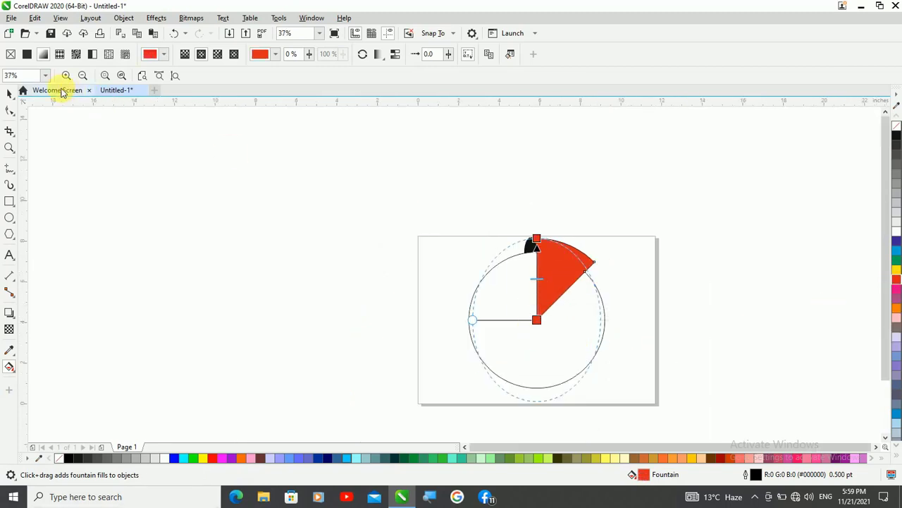
{"action": "left_click", "coordinate": [9, 93]}
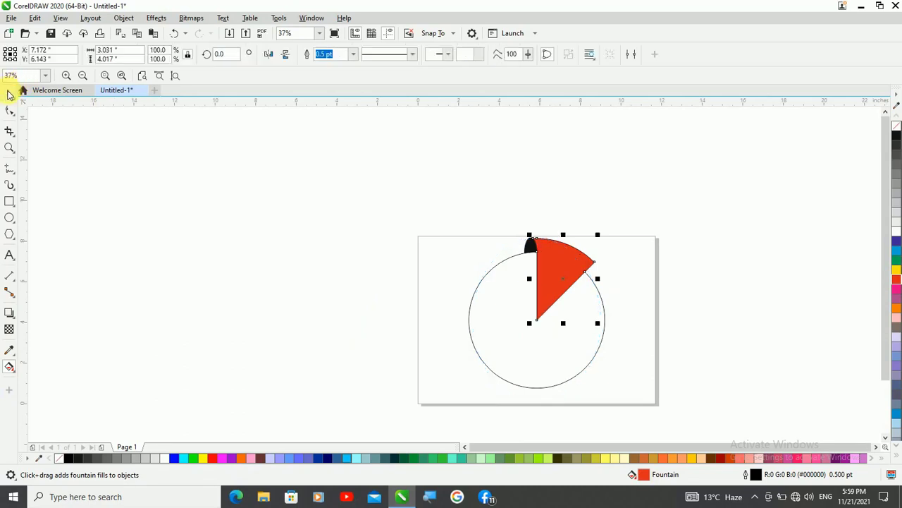
- Widen the elliptical fountain fill to a circle along the wedge's outer arc and add a colour node where the drawn circle meets its vertical edge
{"action": "left_click", "coordinate": [9, 367]}
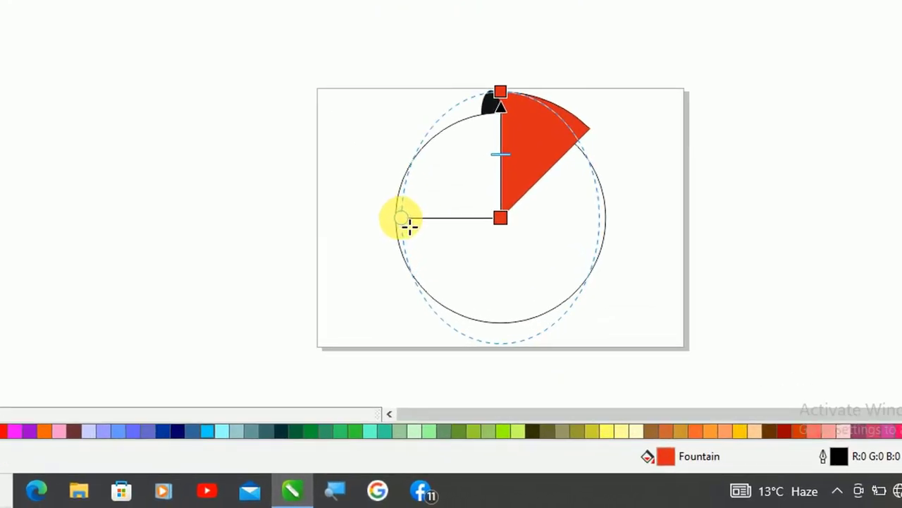
{"action": "left_click_drag", "start_coordinate": [409, 225], "coordinate": [375, 221]}
{"action": "scroll", "coordinate": [507, 101], "scroll_direction": "up", "scroll_amount": 2}
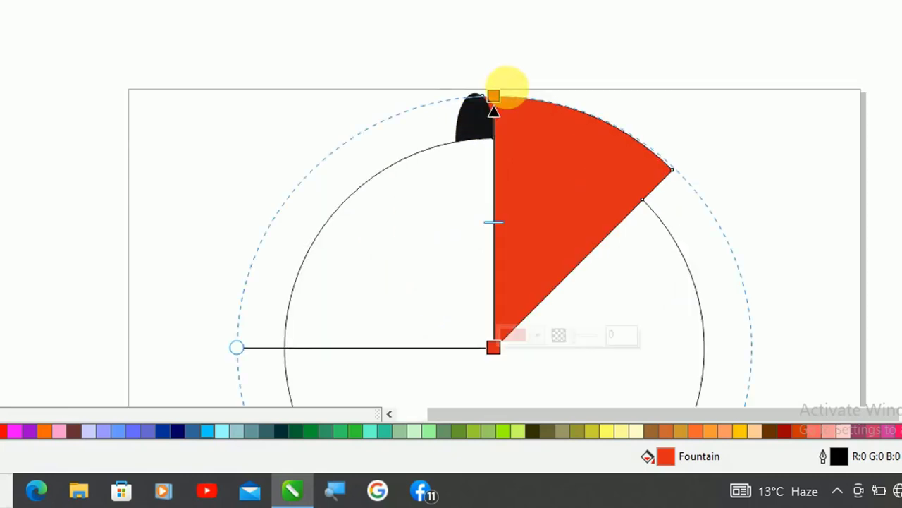
{"action": "scroll", "coordinate": [505, 103], "scroll_direction": "up", "scroll_amount": 2}
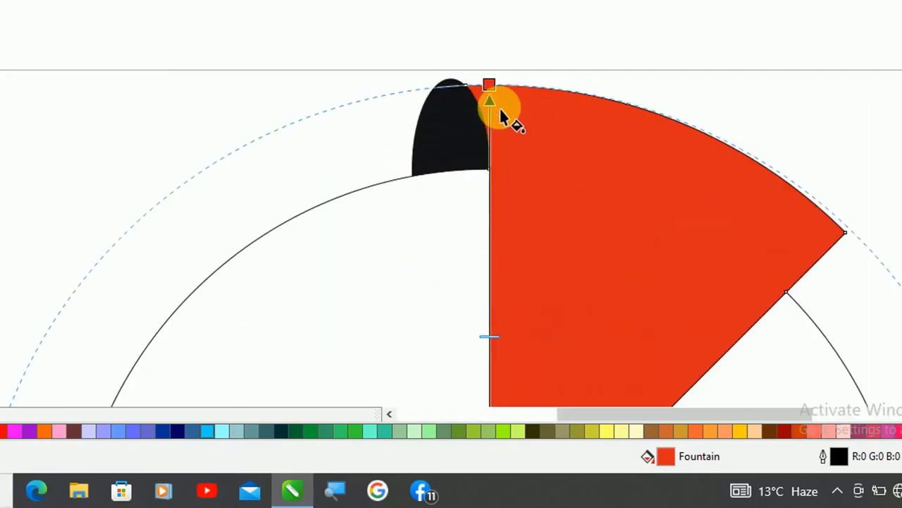
{"action": "scroll", "coordinate": [500, 147], "scroll_direction": "up", "scroll_amount": 2}
{"action": "scroll", "coordinate": [515, 209], "scroll_direction": "up", "scroll_amount": 2}
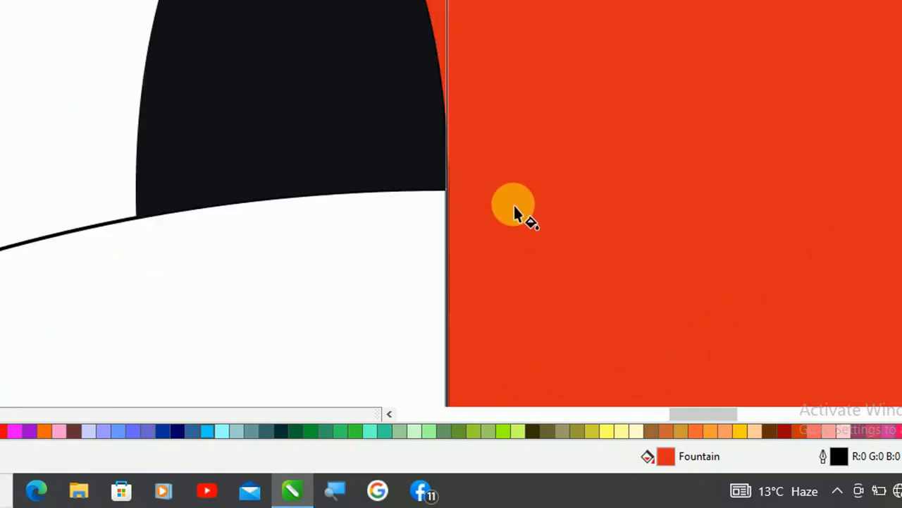
{"action": "scroll", "coordinate": [505, 207], "scroll_direction": "down", "scroll_amount": 2}
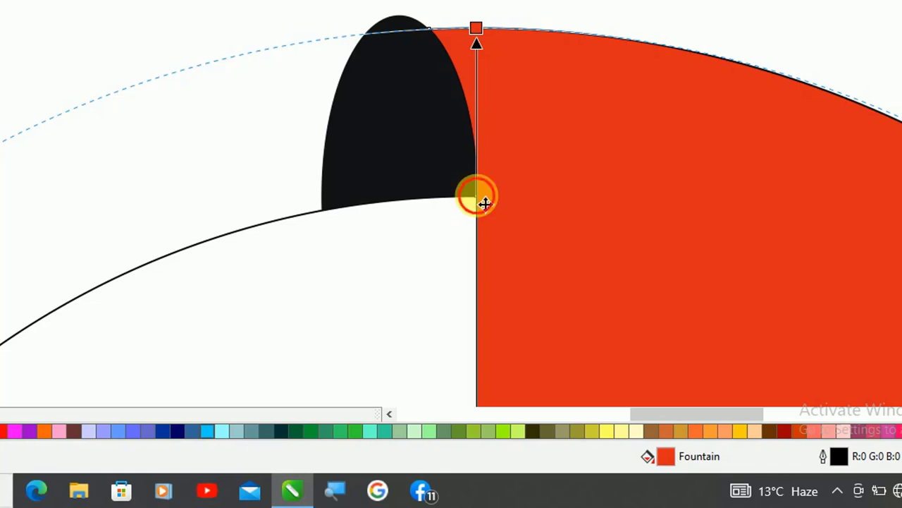
{"action": "left_click", "coordinate": [485, 202]}
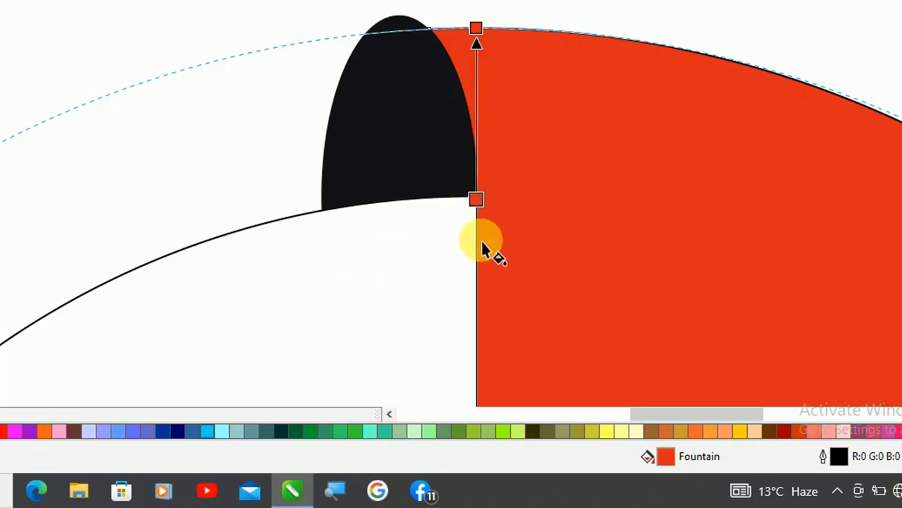
- Add a colour node midway between the two upper red nodes, set it to C7 M14 Y9 K0 and leave the fill tool
{"action": "double_click", "coordinate": [477, 118]}
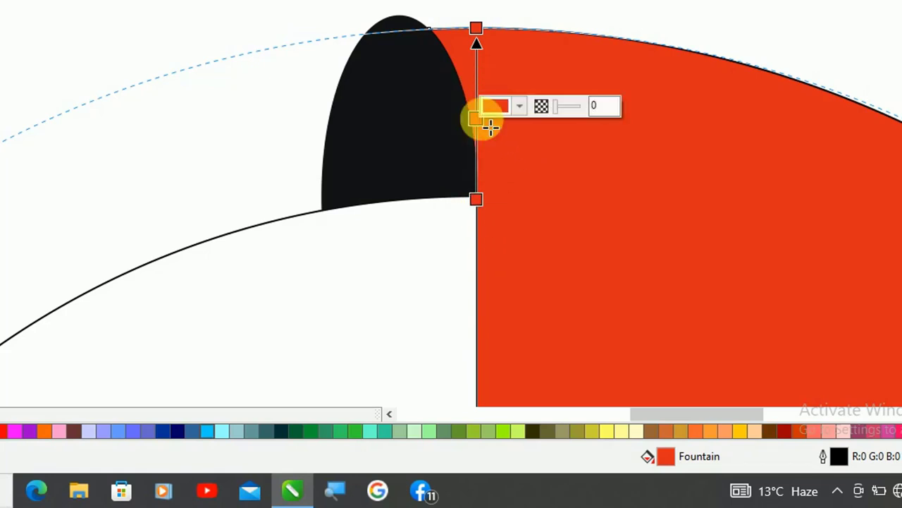
{"action": "left_click", "coordinate": [521, 106]}
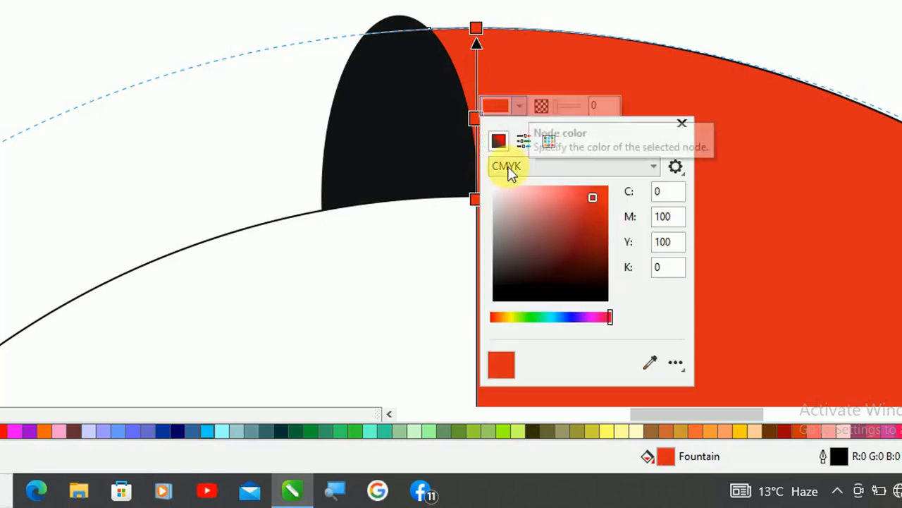
{"action": "left_click", "coordinate": [500, 194]}
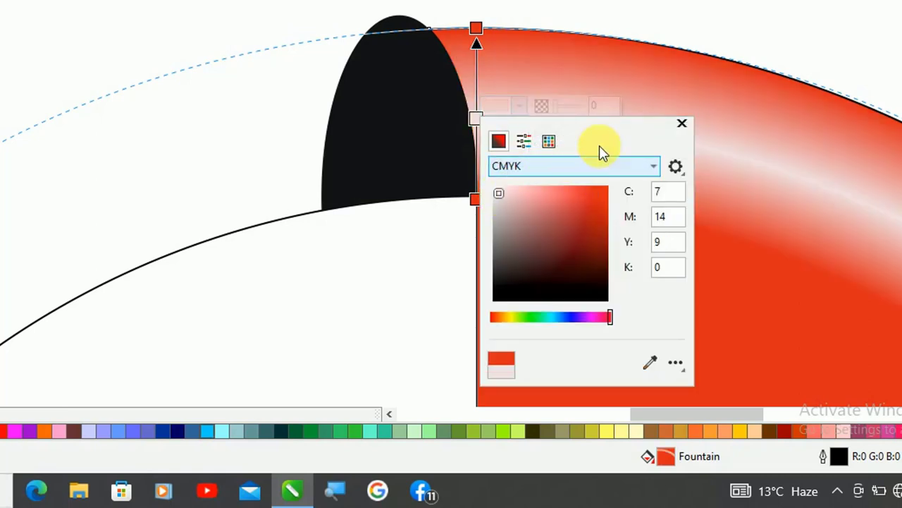
{"action": "left_click", "coordinate": [681, 124]}
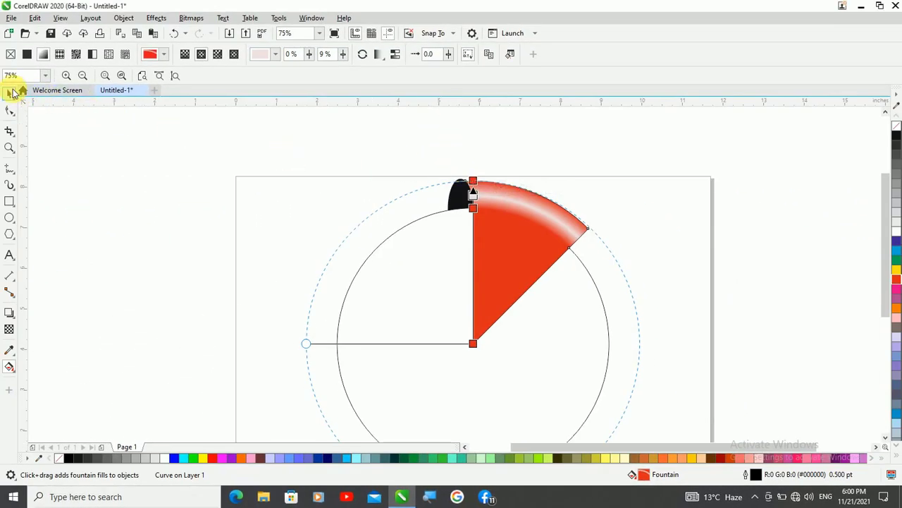
{"action": "left_click", "coordinate": [12, 92]}
{"action": "left_click", "coordinate": [221, 196]}
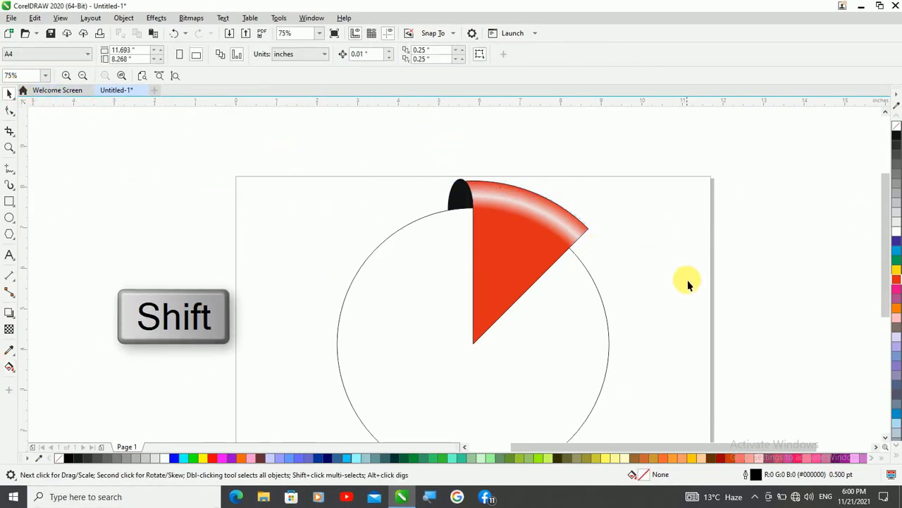
- Group the gradient-filled wedge with its black folded edge
{"action": "scroll", "coordinate": [478, 171], "scroll_direction": "up", "scroll_amount": 2}
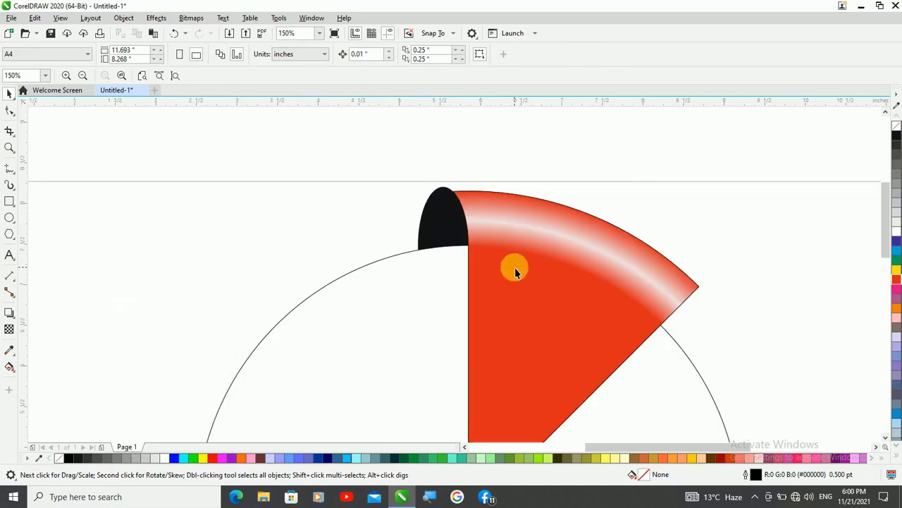
{"action": "left_click", "coordinate": [514, 266]}
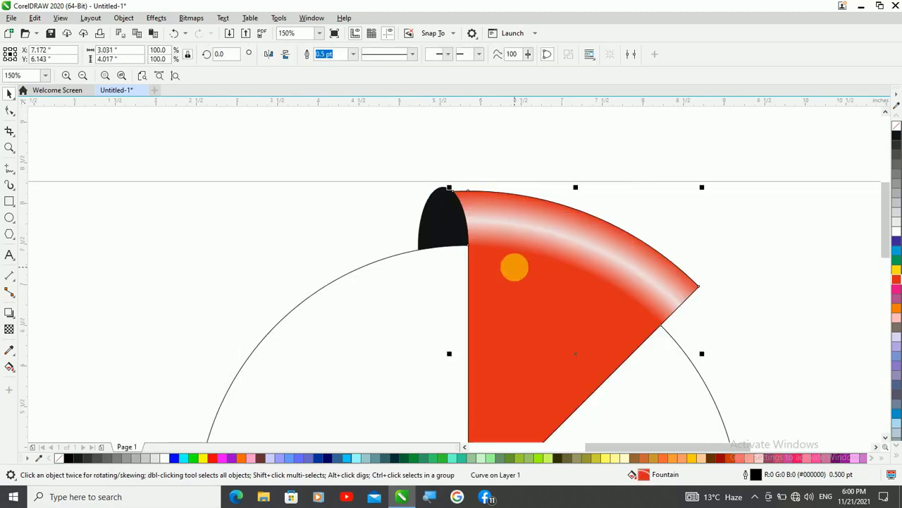
{"action": "left_click", "coordinate": [440, 224], "text": "shift"}
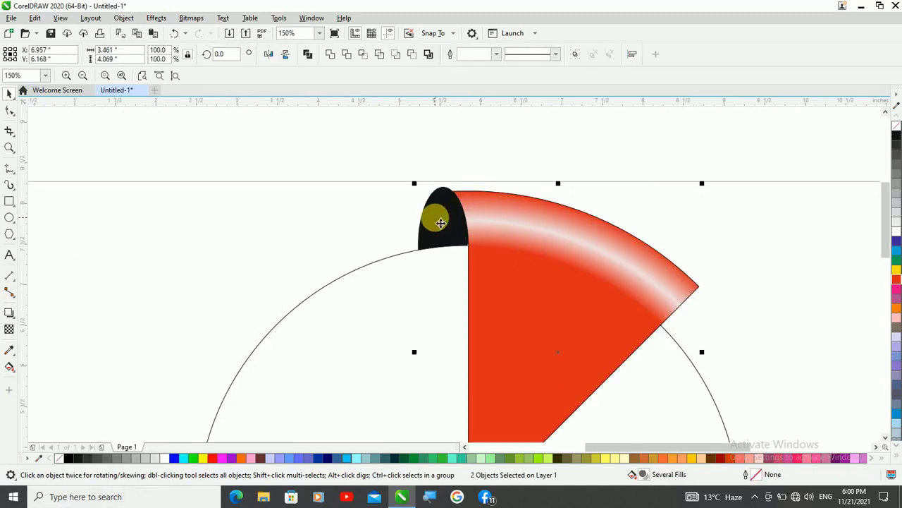
{"action": "scroll", "coordinate": [436, 222], "scroll_direction": "down", "scroll_amount": 4}
{"action": "left_click_drag", "start_coordinate": [368, 149], "coordinate": [490, 266]}
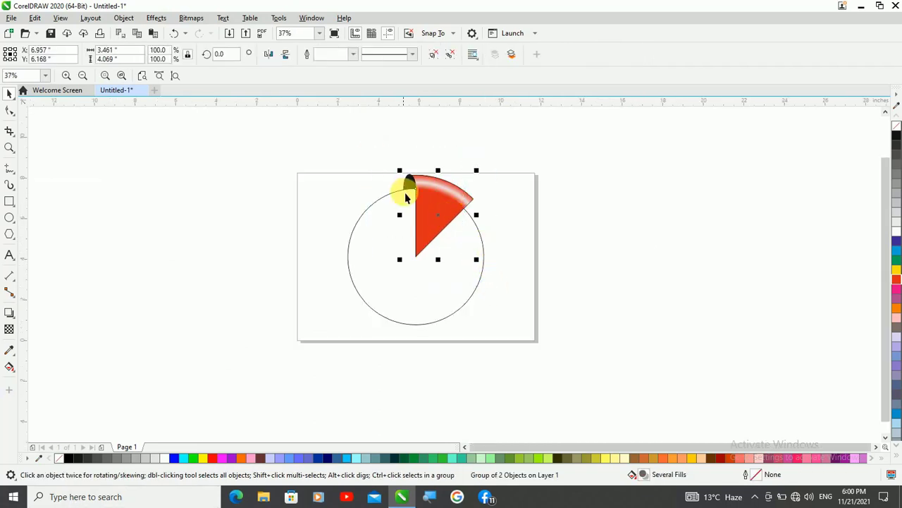
- Move the group's rotation centre to the wedge's tip and place a copy rotated 45° clockwise about it, at 315°
{"action": "scroll", "coordinate": [403, 189], "scroll_direction": "up", "scroll_amount": 2}
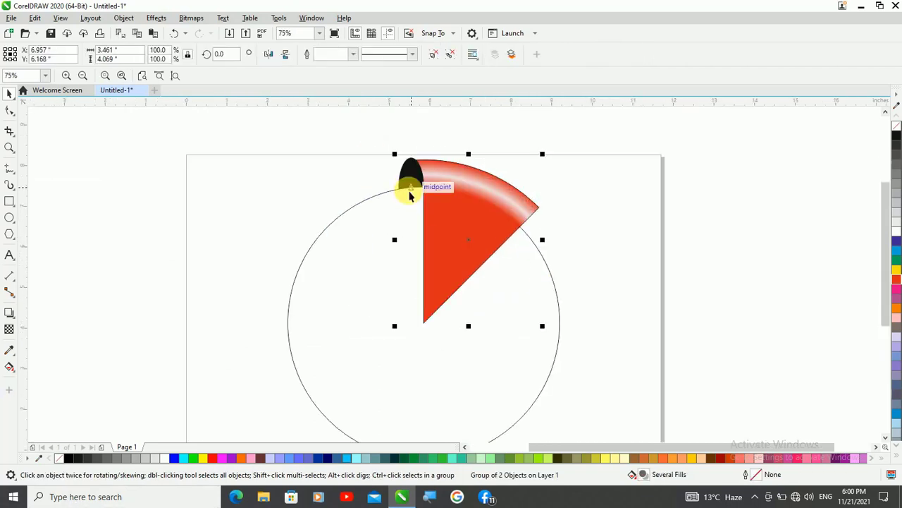
{"action": "left_click", "coordinate": [467, 237]}
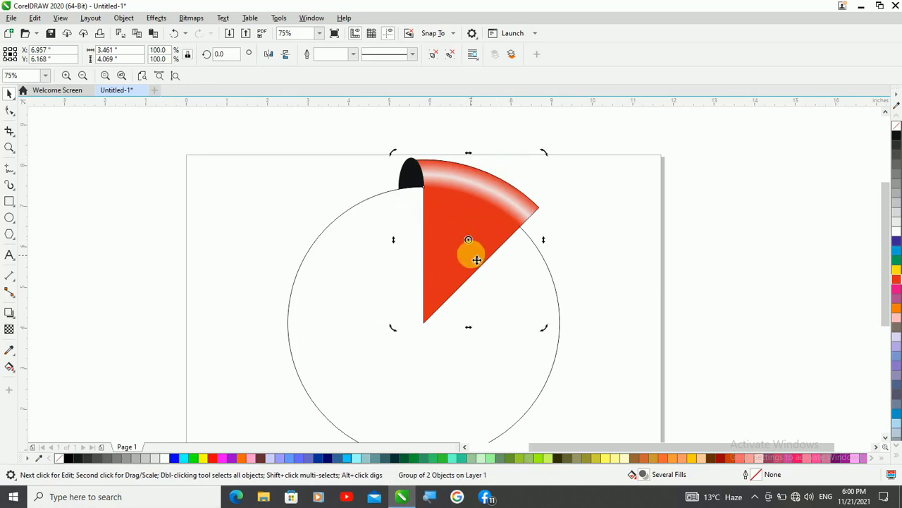
{"action": "left_click_drag", "start_coordinate": [468, 241], "coordinate": [432, 323]}
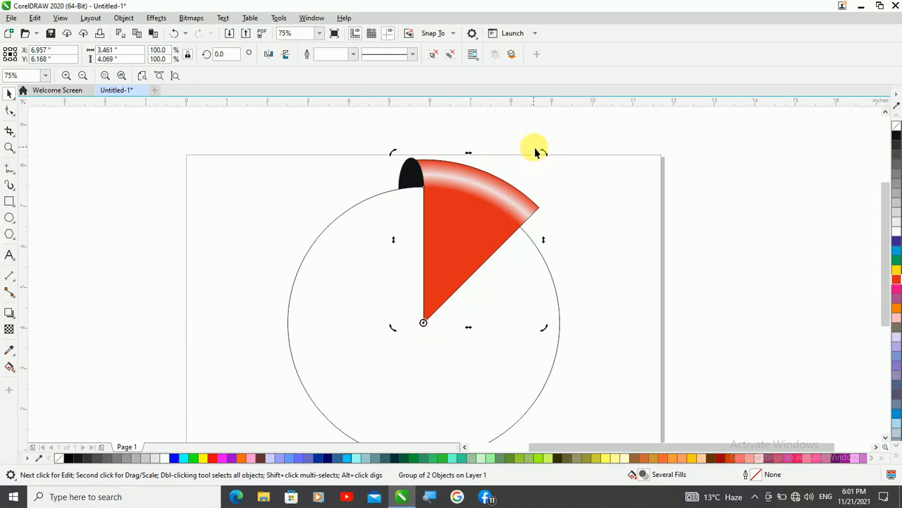
{"action": "left_click_drag", "start_coordinate": [550, 155], "coordinate": [639, 263]}
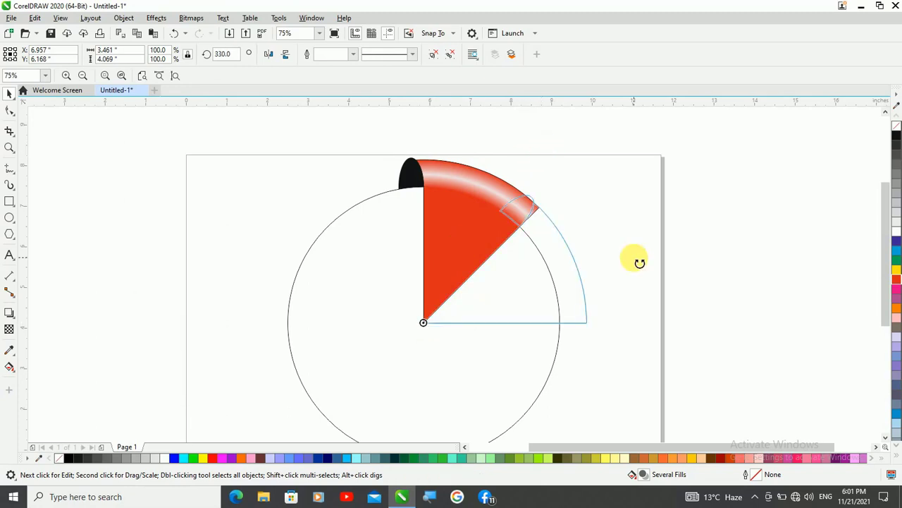
{"action": "right_click", "coordinate": [640, 262]}
{"action": "left_click_drag", "start_coordinate": [636, 263], "coordinate": [636, 263]}
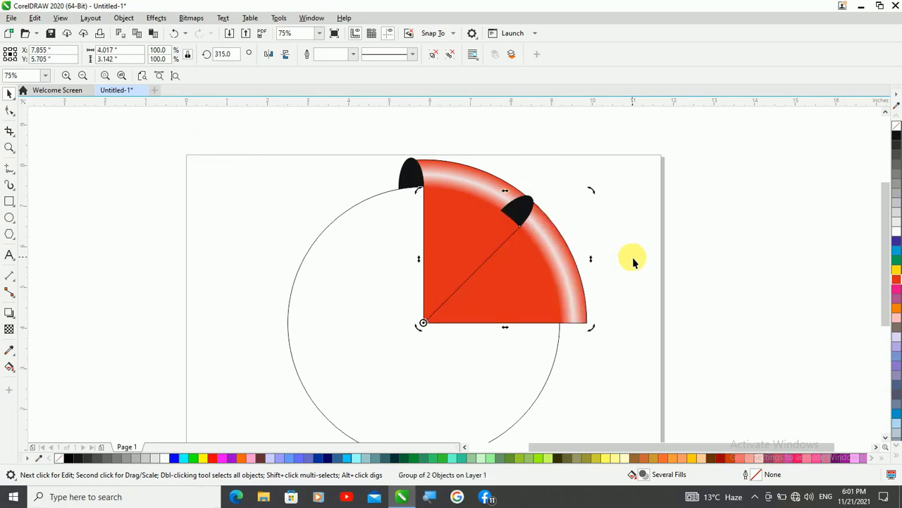
- Scale the rotated copy of the segment proportionally to 110%
{"action": "left_click", "coordinate": [470, 262]}
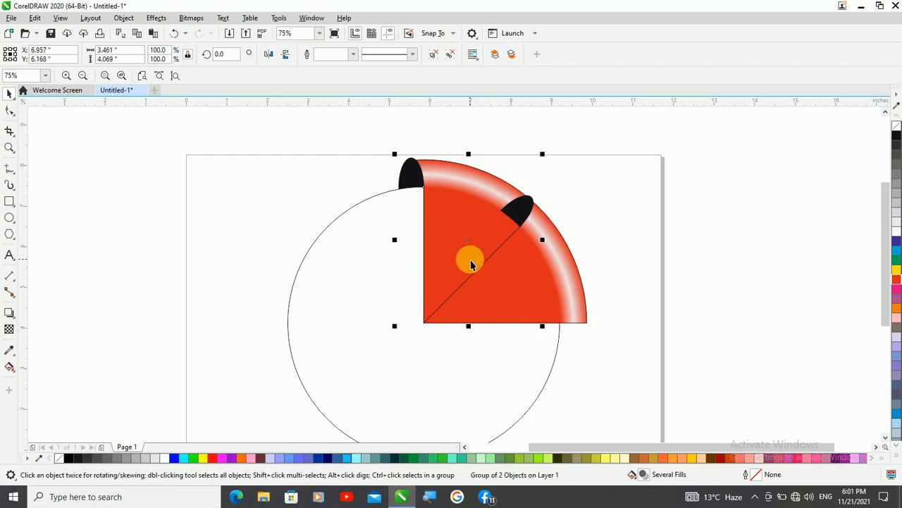
{"action": "left_click", "coordinate": [566, 290]}
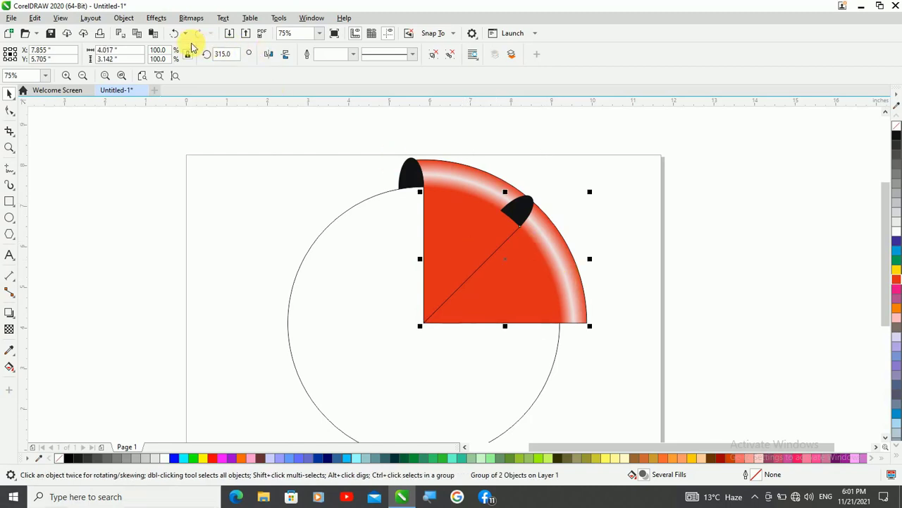
{"action": "left_click", "coordinate": [169, 54]}
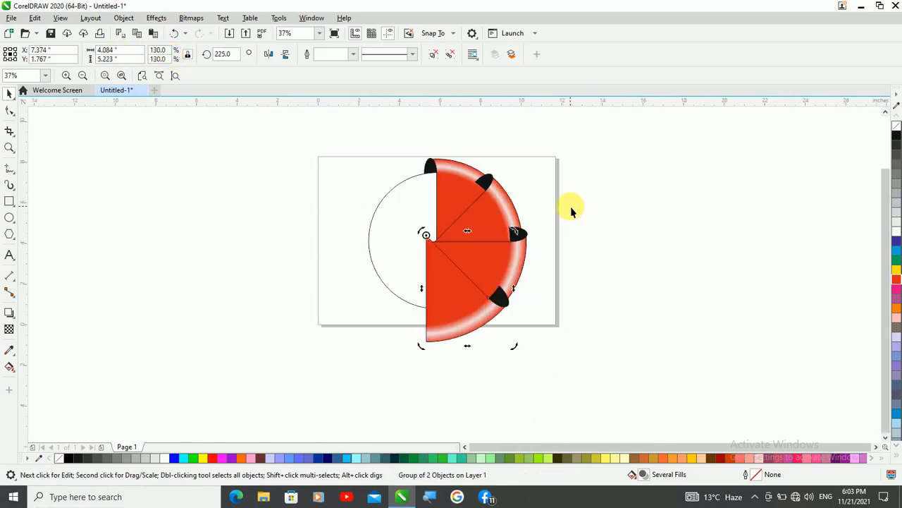
- Repeat the duplication four times from the 130% segment, each copy turned 45° clockwise and 10% larger, up to 170%, and deselect
{"action": "key", "text": "ctrl+r"}
{"action": "key", "text": "ctrl+r"}
{"action": "key", "text": "ctrl+r"}
{"action": "key", "text": "ctrl+r"}
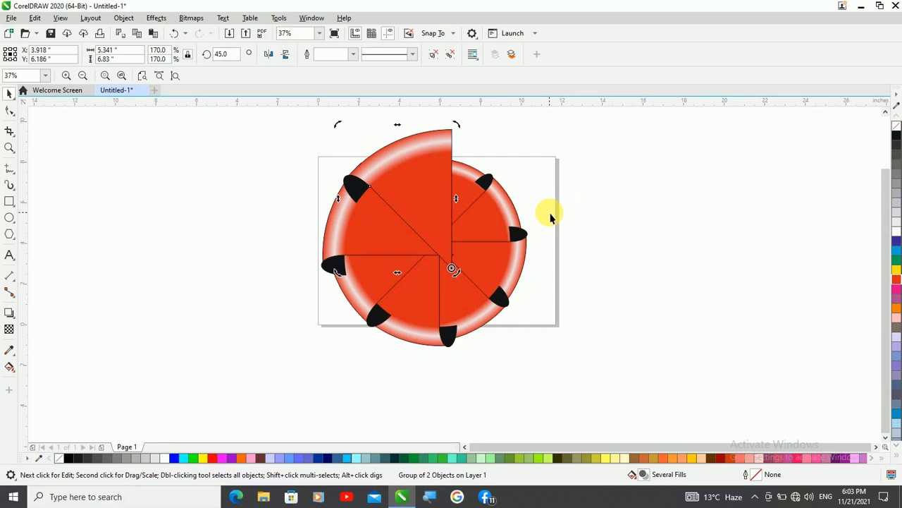
{"action": "left_click", "coordinate": [253, 189]}
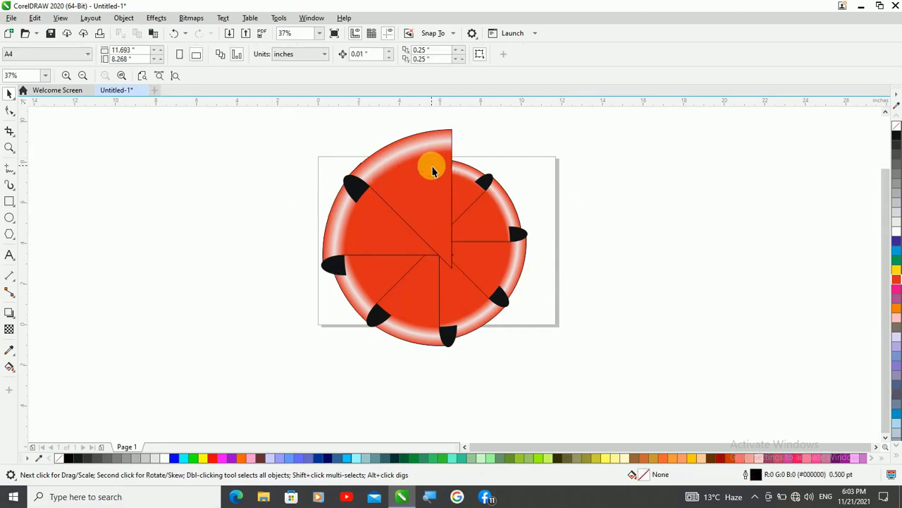
- Pull the seven enlarged segments outward from the circle one by one, leaving only the original segment in place
{"action": "left_click_drag", "start_coordinate": [433, 170], "coordinate": [348, 138]}
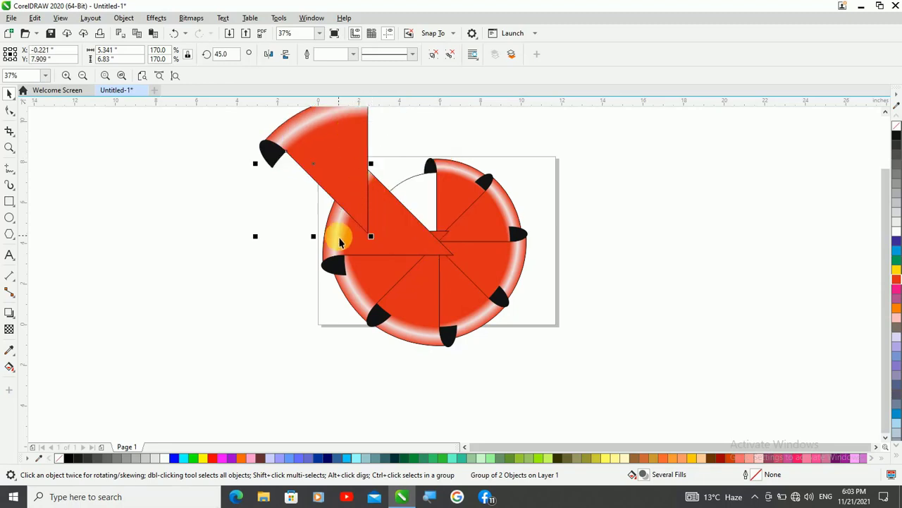
{"action": "left_click_drag", "start_coordinate": [339, 242], "coordinate": [238, 243]}
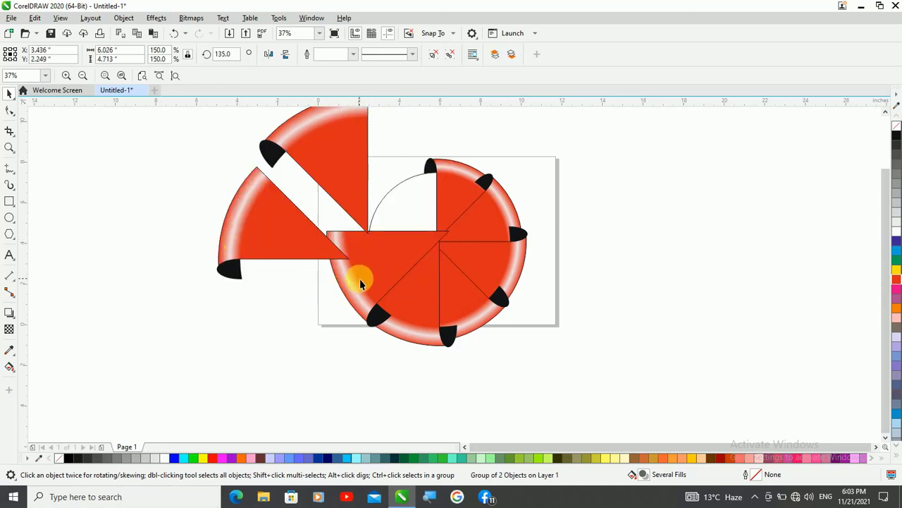
{"action": "left_click_drag", "start_coordinate": [360, 284], "coordinate": [263, 339]}
{"action": "left_click", "coordinate": [428, 315]}
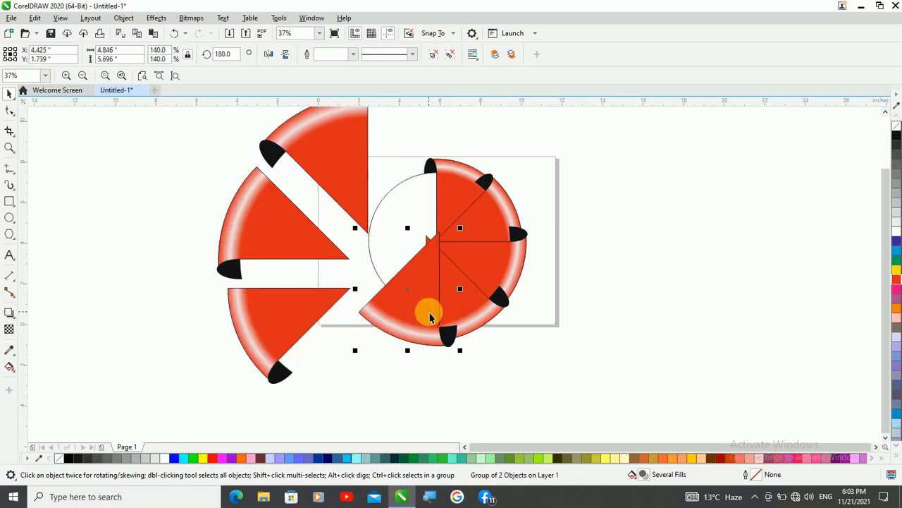
{"action": "left_click_drag", "start_coordinate": [429, 316], "coordinate": [421, 359]}
{"action": "left_click_drag", "start_coordinate": [469, 300], "coordinate": [514, 355]}
{"action": "left_click_drag", "start_coordinate": [498, 276], "coordinate": [569, 296]}
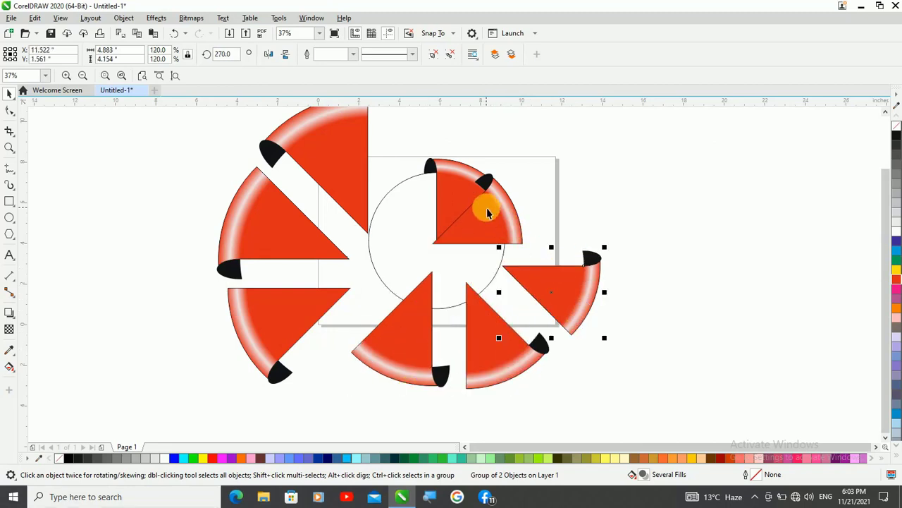
{"action": "left_click_drag", "start_coordinate": [489, 218], "coordinate": [528, 208]}
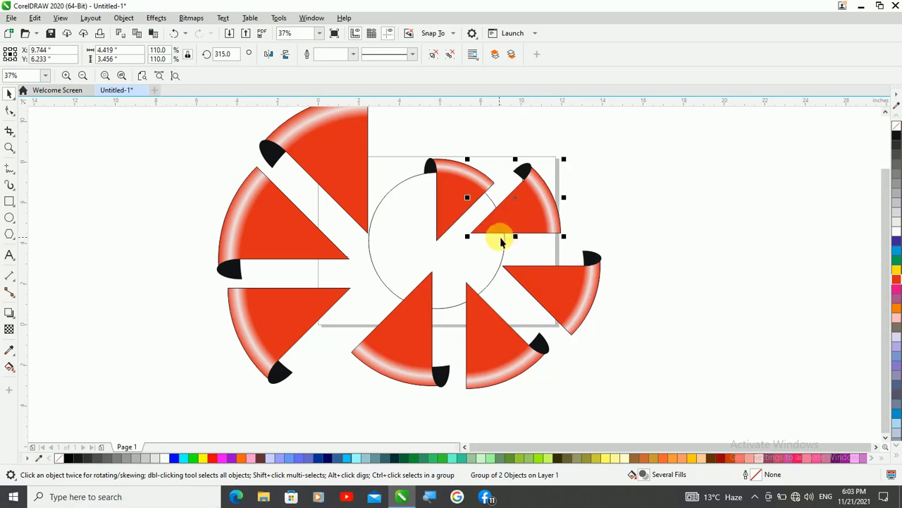
- Move the 110%, 120%, 130% and 140% segments back one by one, snapping each tip to the original segment's tip at the circle's centre
{"action": "scroll", "coordinate": [501, 241], "scroll_direction": "up", "scroll_amount": 2}
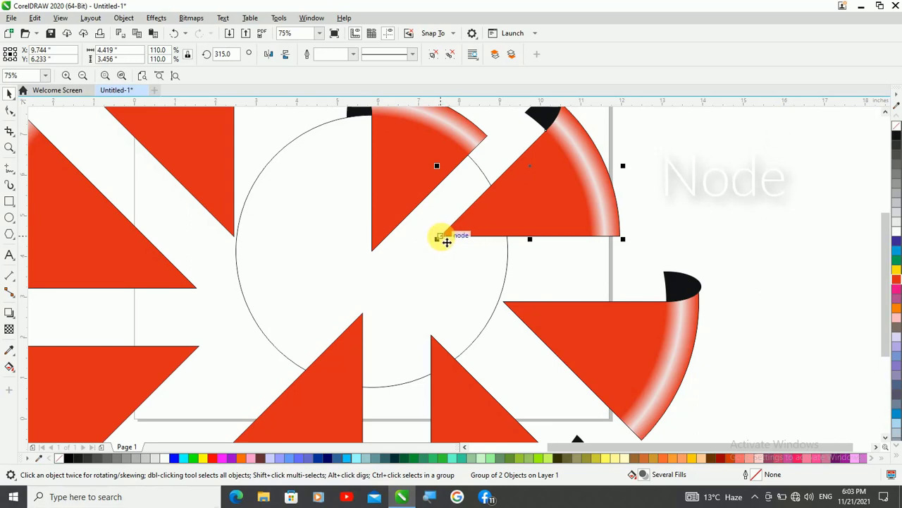
{"action": "left_click_drag", "start_coordinate": [447, 240], "coordinate": [370, 252]}
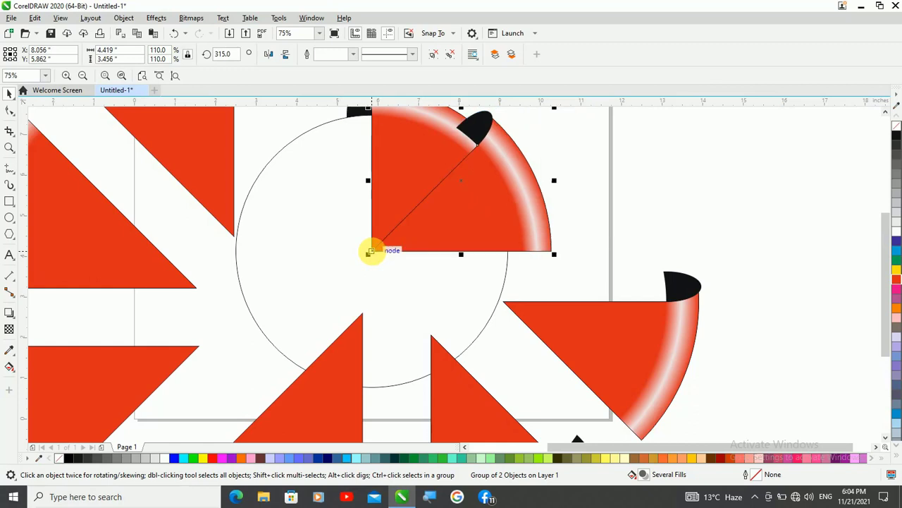
{"action": "left_click", "coordinate": [569, 315]}
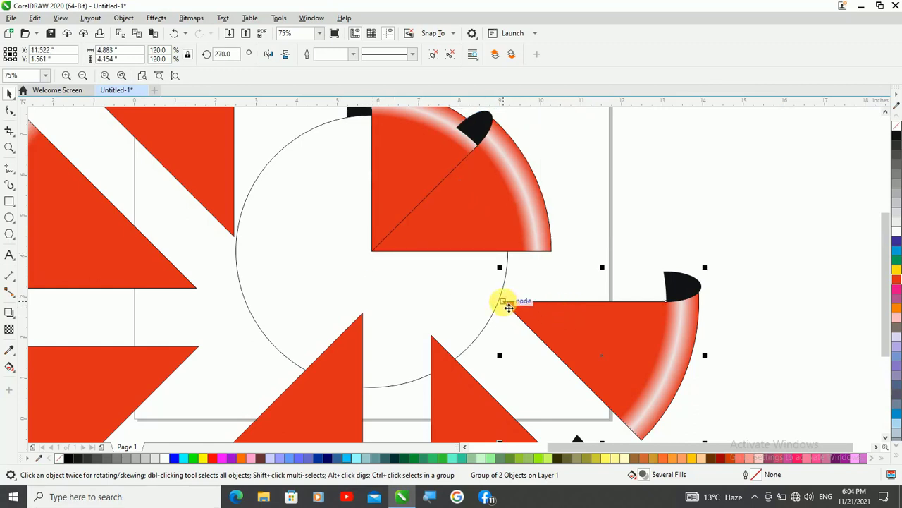
{"action": "left_click_drag", "start_coordinate": [509, 307], "coordinate": [372, 251]}
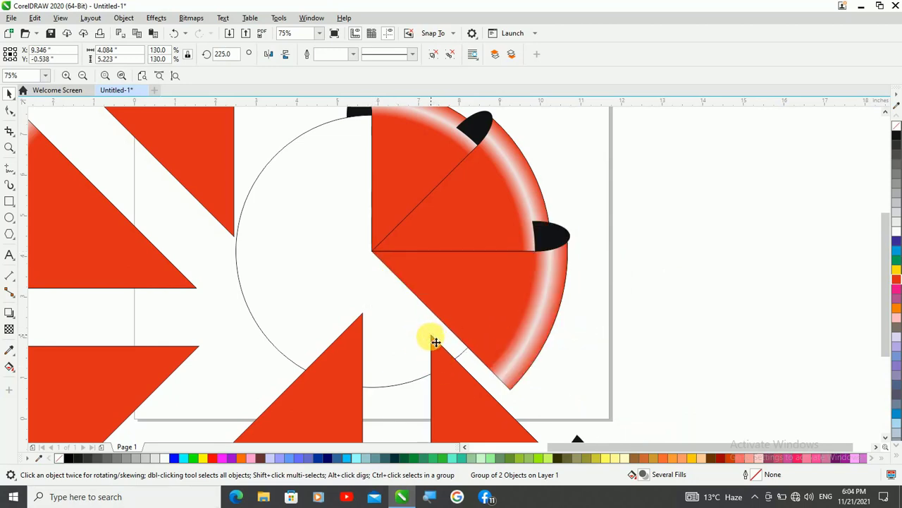
{"action": "left_click_drag", "start_coordinate": [436, 342], "coordinate": [372, 251]}
{"action": "left_click", "coordinate": [325, 367]}
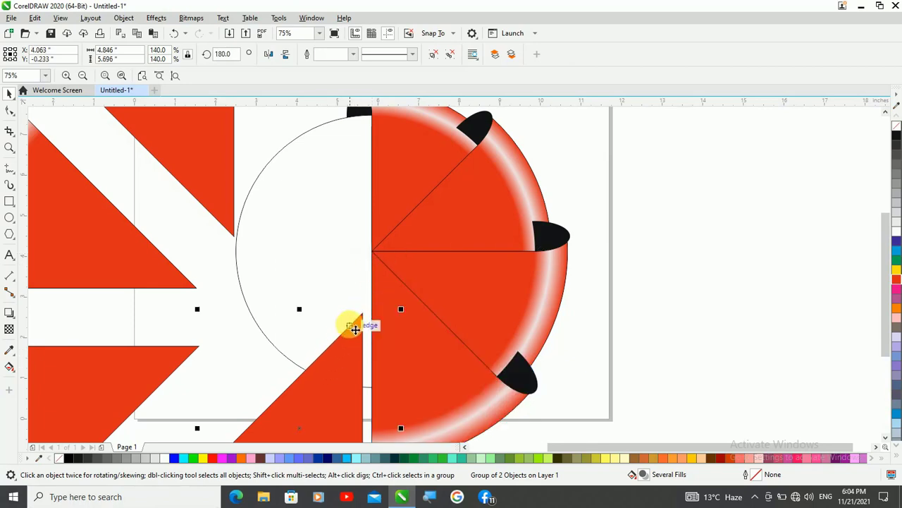
{"action": "left_click_drag", "start_coordinate": [368, 321], "coordinate": [371, 250]}
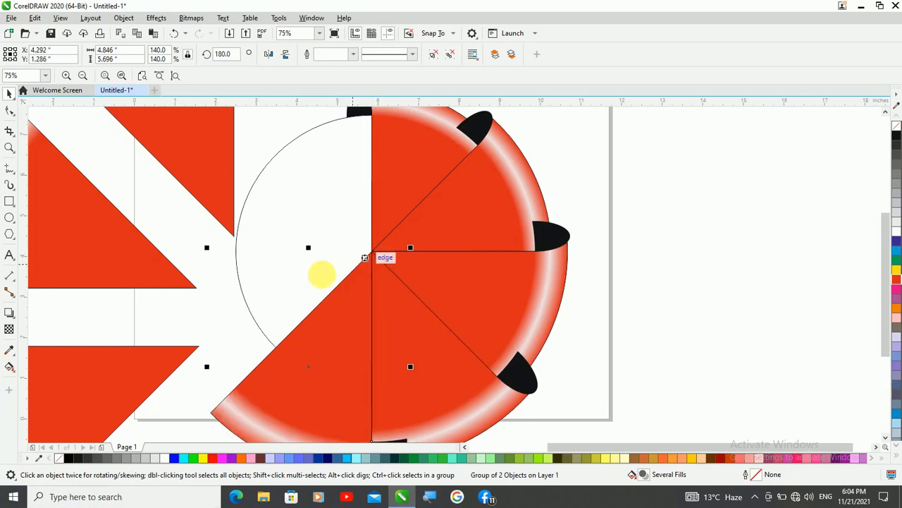
- Snap the tips of the remaining 150%, 160% and 170% segments to the same centre point and deselect
{"action": "left_click", "coordinate": [65, 378]}
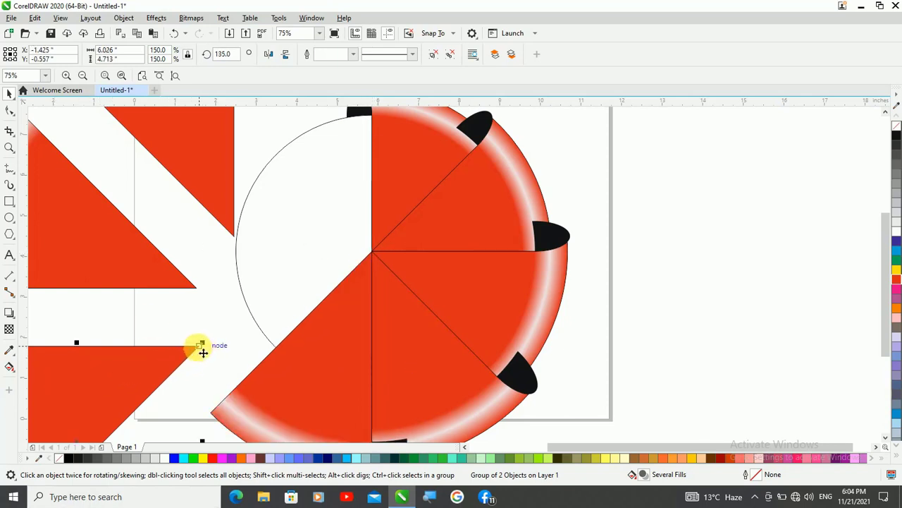
{"action": "left_click_drag", "start_coordinate": [203, 351], "coordinate": [372, 251]}
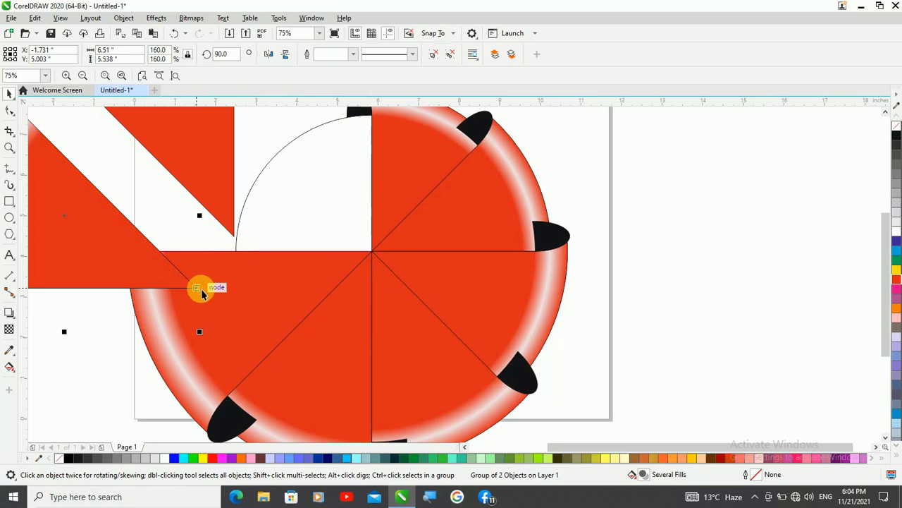
{"action": "left_click_drag", "start_coordinate": [203, 293], "coordinate": [372, 251]}
{"action": "scroll", "coordinate": [352, 340], "scroll_direction": "down", "scroll_amount": 2}
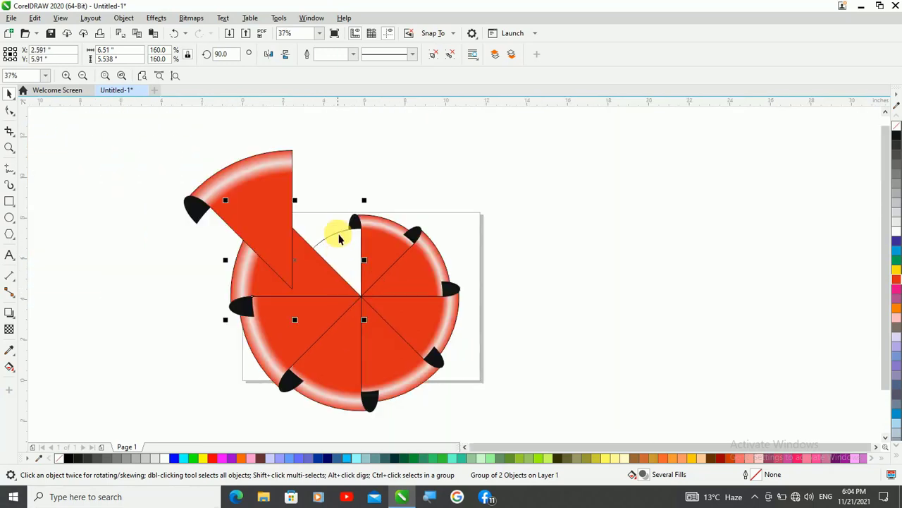
{"action": "scroll", "coordinate": [337, 227], "scroll_direction": "up", "scroll_amount": 2}
{"action": "left_click_drag", "start_coordinate": [200, 243], "coordinate": [384, 368]}
{"action": "scroll", "coordinate": [427, 272], "scroll_direction": "down", "scroll_amount": 2}
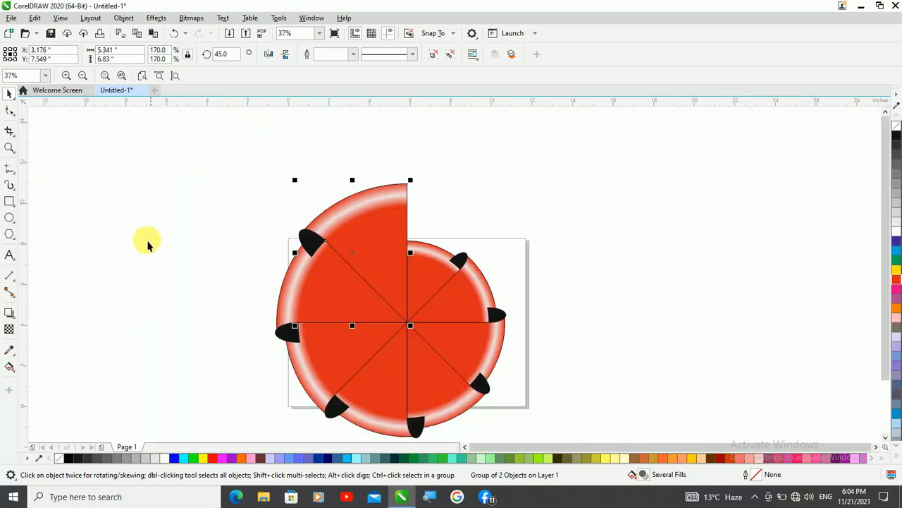
{"action": "left_click", "coordinate": [155, 248]}
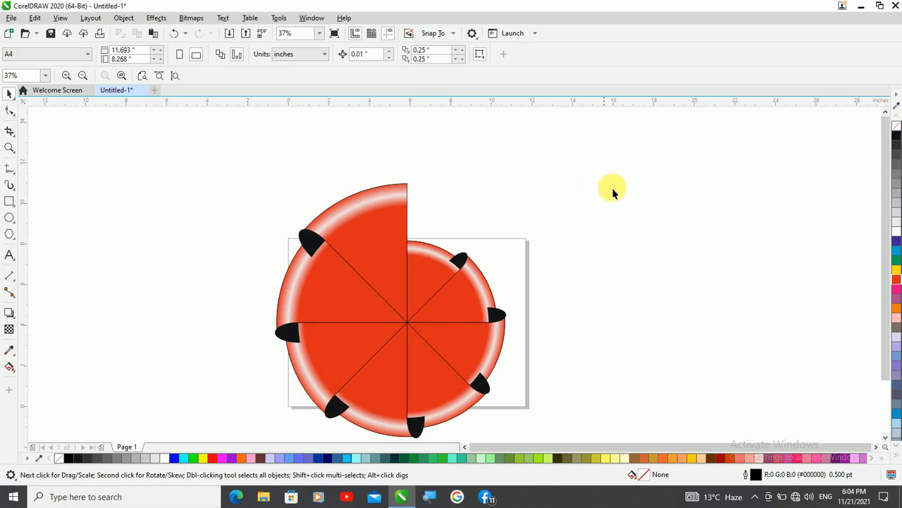
{"action": "scroll", "coordinate": [544, 203], "scroll_direction": "down", "scroll_amount": 2}
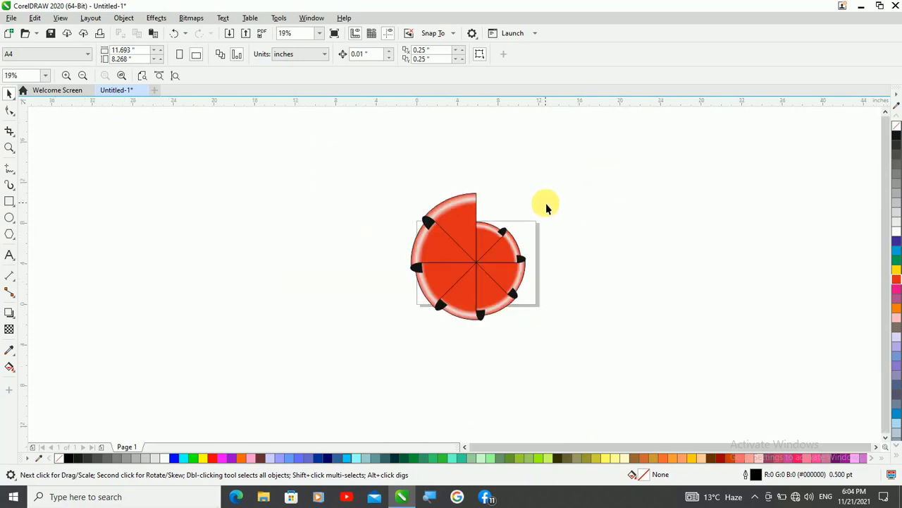
{"action": "scroll", "coordinate": [419, 176], "scroll_direction": "up", "scroll_amount": 2}
{"action": "scroll", "coordinate": [433, 181], "scroll_direction": "down", "scroll_amount": 2}
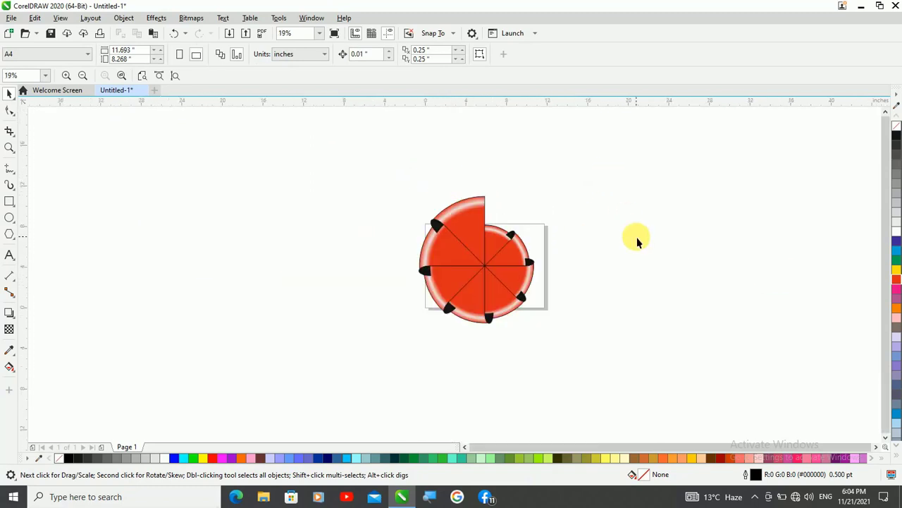
{"action": "scroll", "coordinate": [606, 240], "scroll_direction": "up", "scroll_amount": 2}
- Select the whole assembled graphic, ungroup all its segments and deselect
{"action": "mouse_move", "coordinate": [125, 111]}
{"action": "left_mouse_down"}
{"action": "mouse_move", "coordinate": [413, 292]}
{"action": "mouse_move", "coordinate": [517, 432]}
{"action": "left_mouse_up"}
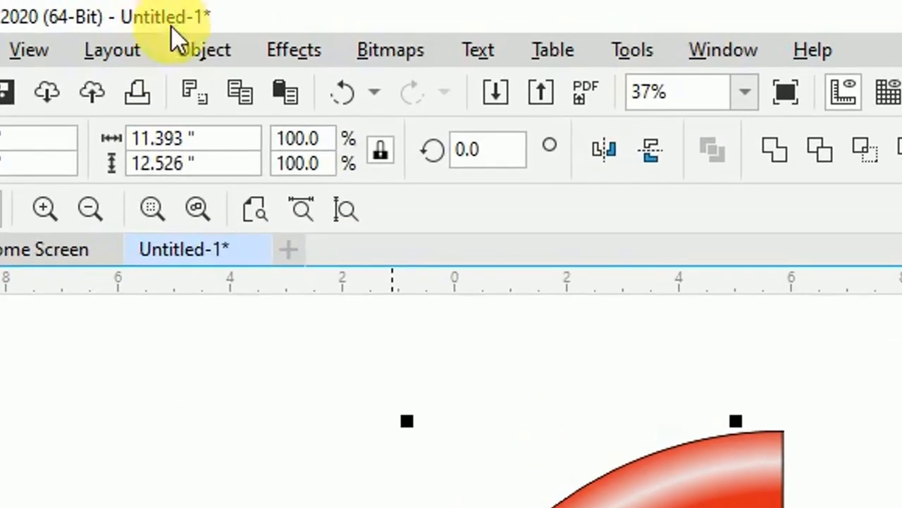
{"action": "left_click", "coordinate": [210, 52]}
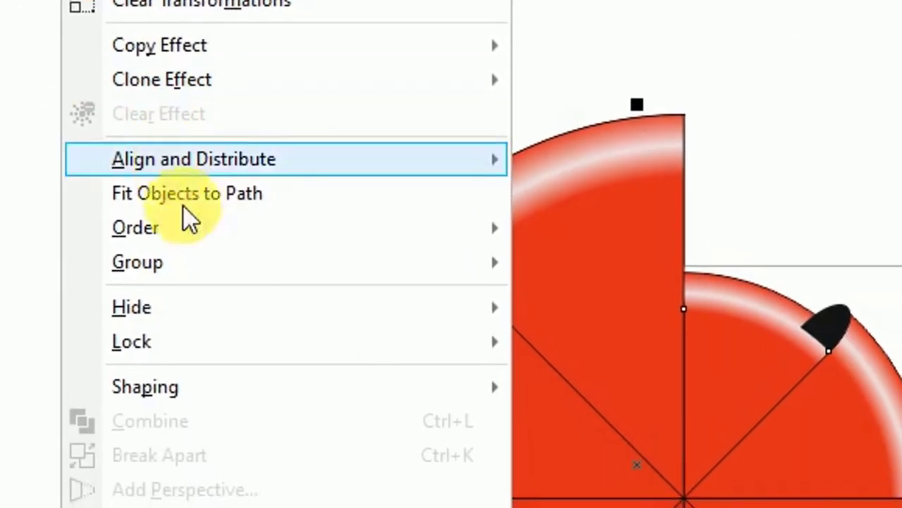
{"action": "mouse_move", "coordinate": [200, 261]}
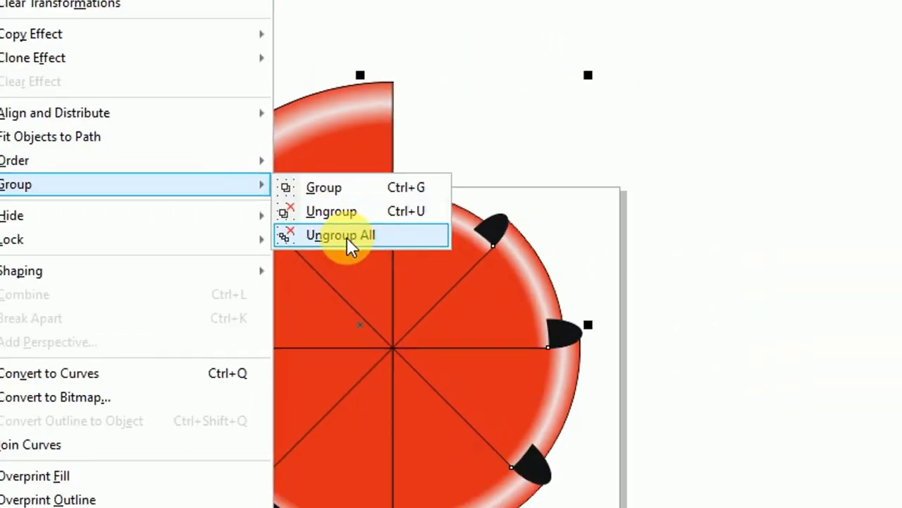
{"action": "left_click", "coordinate": [455, 261]}
{"action": "left_click", "coordinate": [564, 238]}
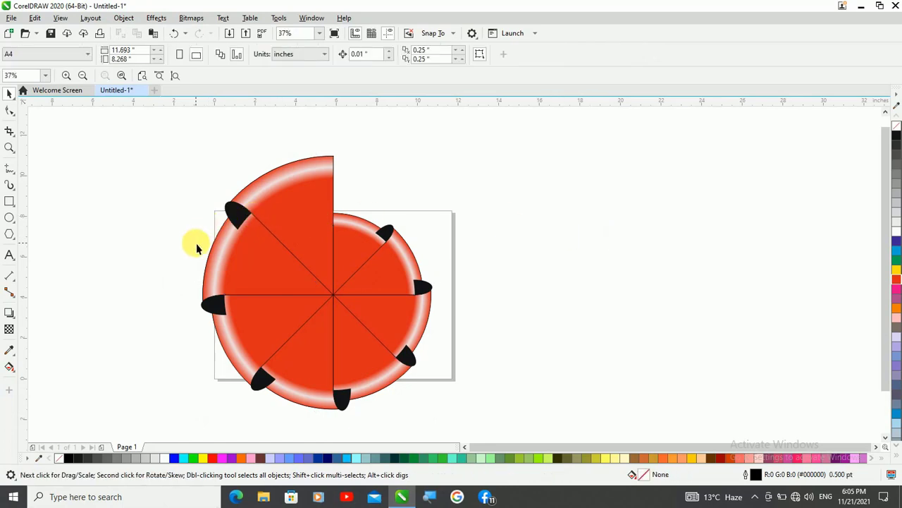
- Select the seven black folds around the graphic together, send them to the back behind the segments and deselect
{"action": "left_click", "coordinate": [239, 211], "text": "shift"}
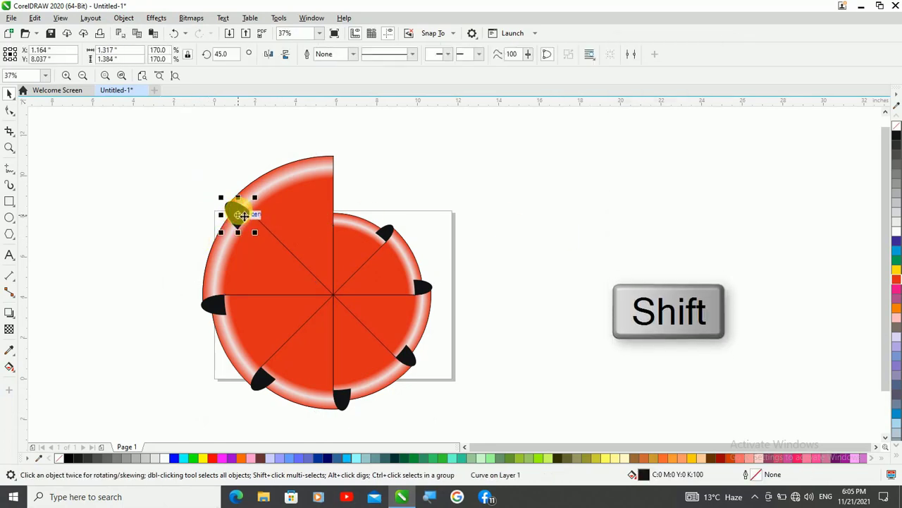
{"action": "left_click", "coordinate": [220, 312], "text": "shift"}
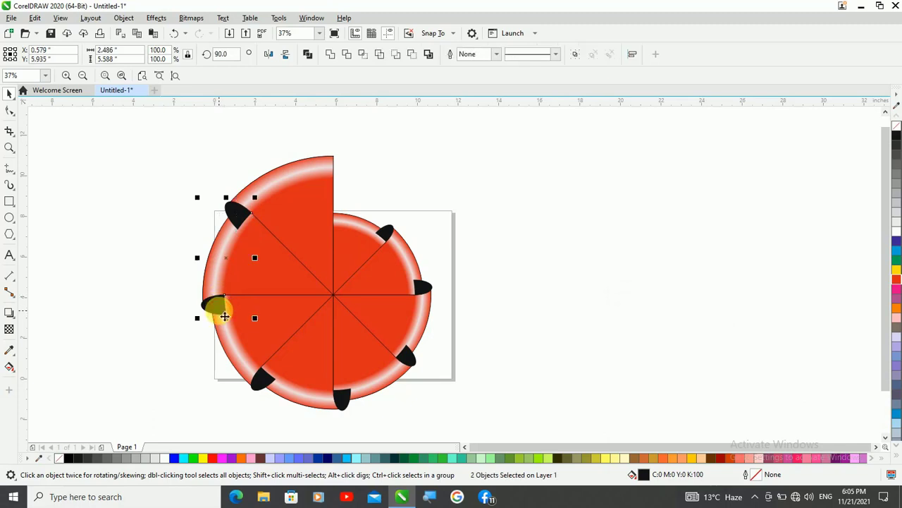
{"action": "left_click", "coordinate": [258, 381], "text": "shift"}
{"action": "left_click", "coordinate": [344, 403], "text": "shift"}
{"action": "left_click", "coordinate": [407, 358], "text": "shift"}
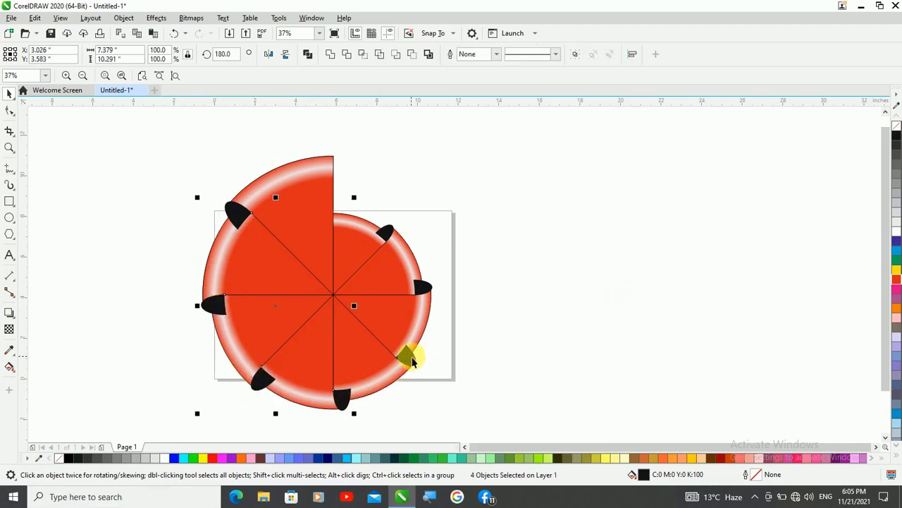
{"action": "left_click", "coordinate": [423, 285], "text": "shift"}
{"action": "left_click", "coordinate": [385, 233], "text": "shift"}
{"action": "key", "text": "shift+Page_Down"}
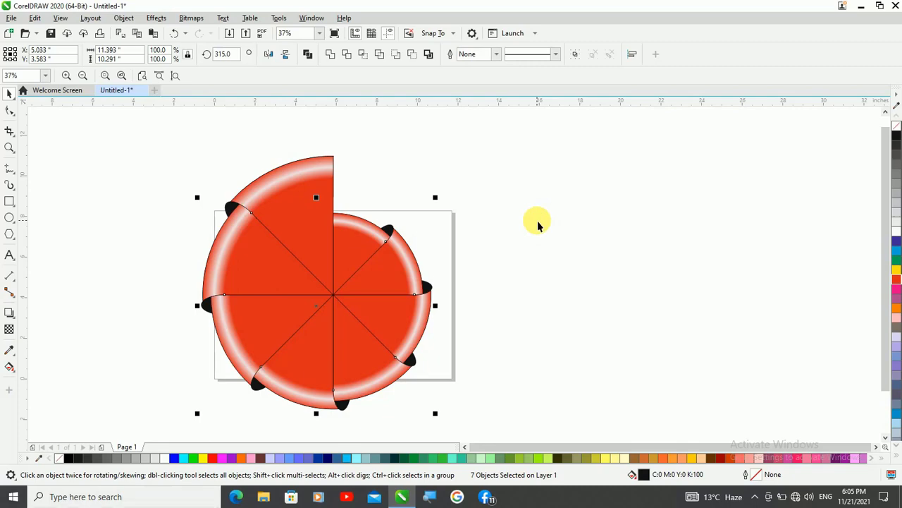
{"action": "left_click", "coordinate": [537, 224]}
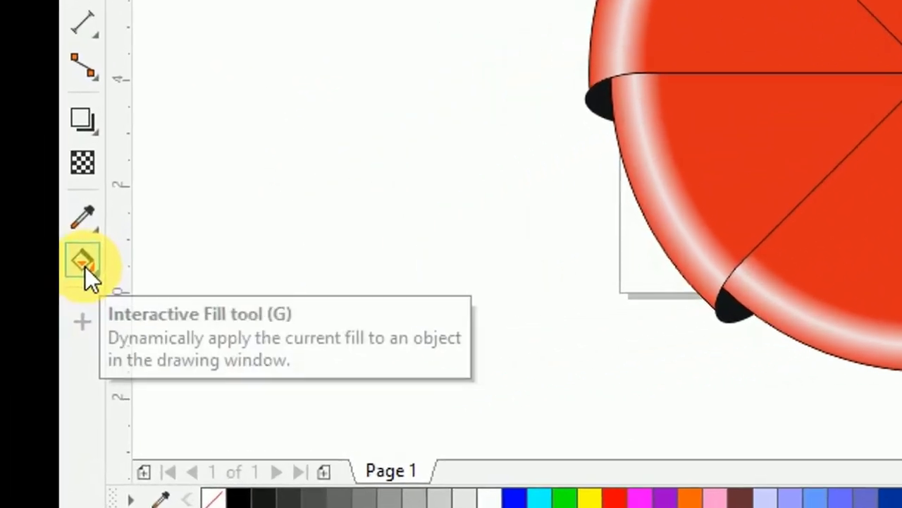
- Use the Interactive Fill tool to recolour the outer and centre nodes of the largest segment's fountain fill blue
{"action": "left_click", "coordinate": [85, 266]}
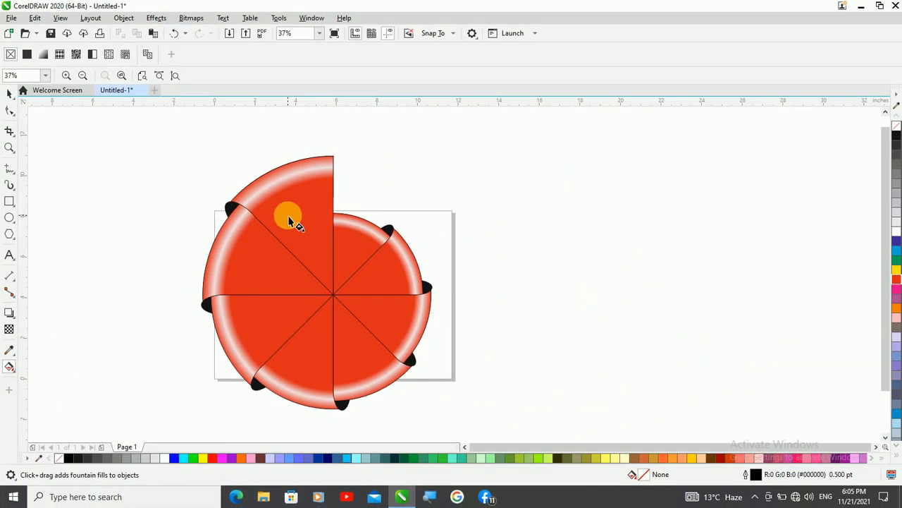
{"action": "left_click", "coordinate": [289, 223]}
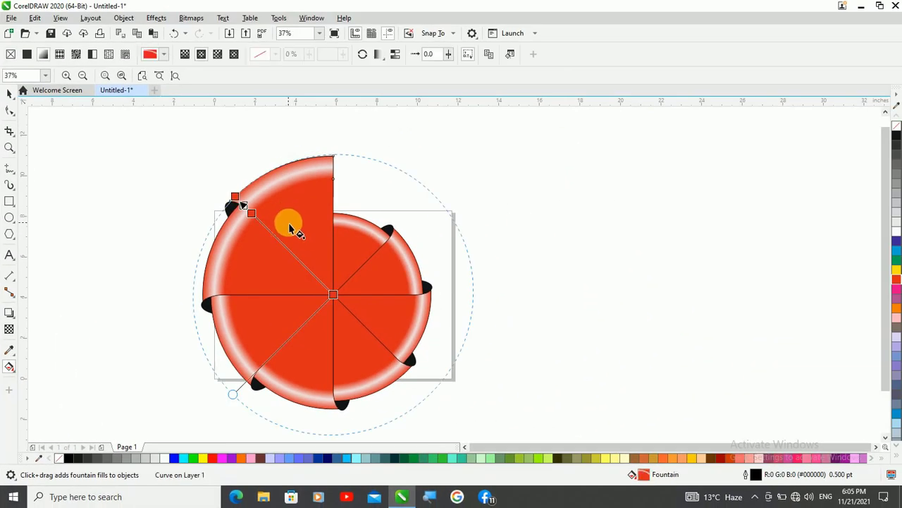
{"action": "left_click", "coordinate": [234, 196], "text": "shift"}
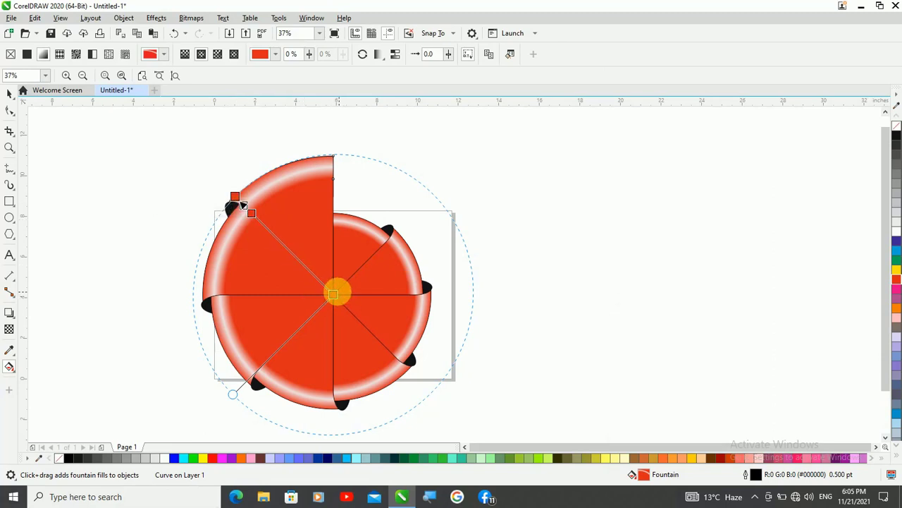
{"action": "left_click", "coordinate": [334, 294]}
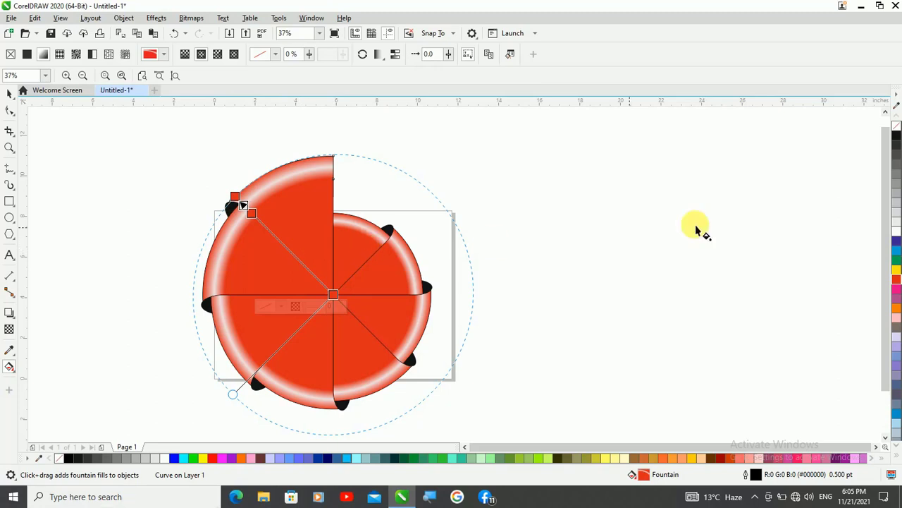
{"action": "left_click", "coordinate": [897, 251]}
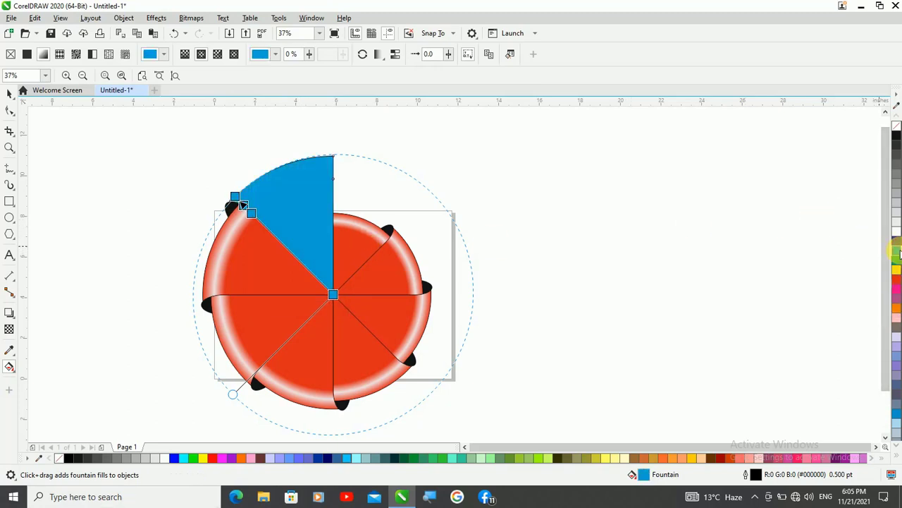
- Recolour the fountain fill nodes of the 160% segment next to the blue one yellow
{"action": "left_click", "coordinate": [244, 270]}
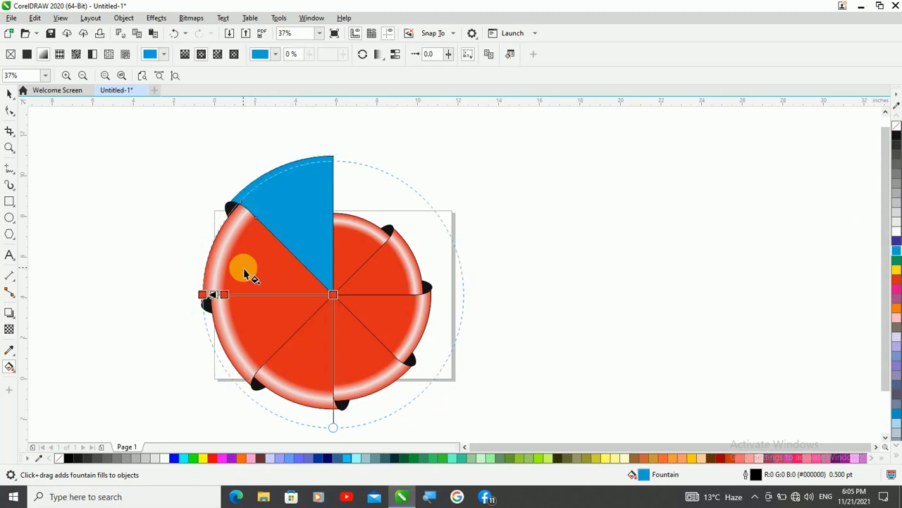
{"action": "left_click", "coordinate": [203, 296], "text": "shift"}
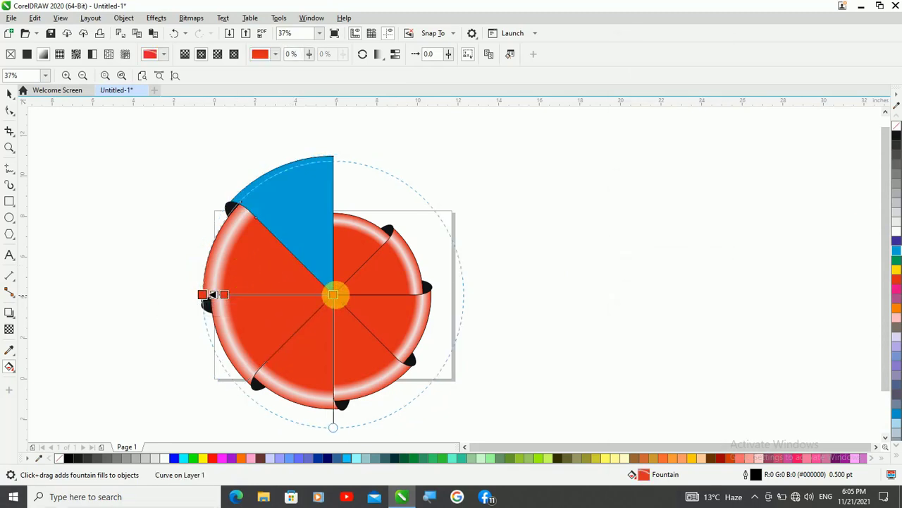
{"action": "left_click", "coordinate": [340, 299]}
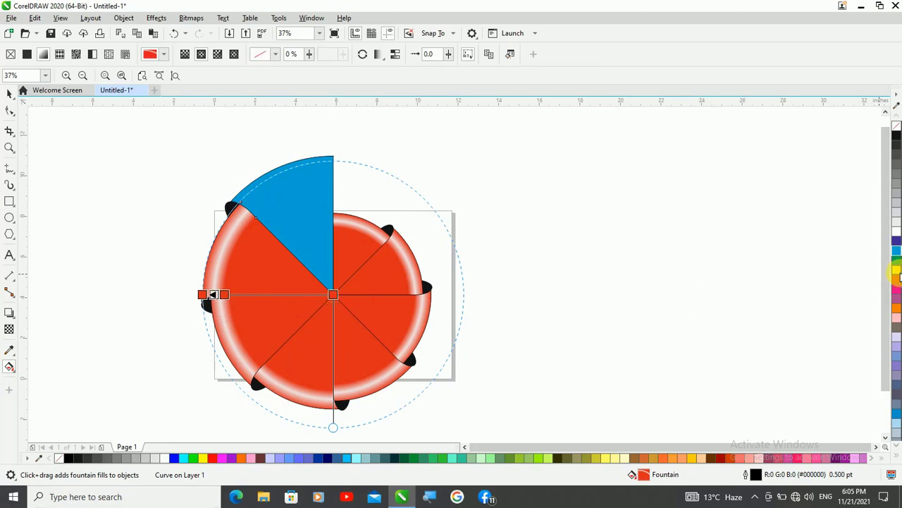
{"action": "left_click", "coordinate": [897, 268]}
- Recolour the fountain fill nodes of the 150% segment below the yellow one purple
{"action": "left_click", "coordinate": [267, 316]}
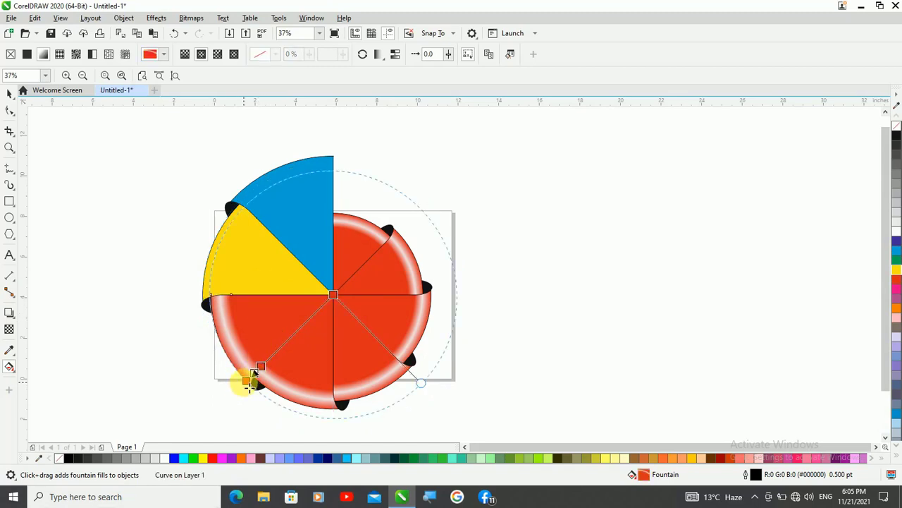
{"action": "left_click", "coordinate": [250, 379]}
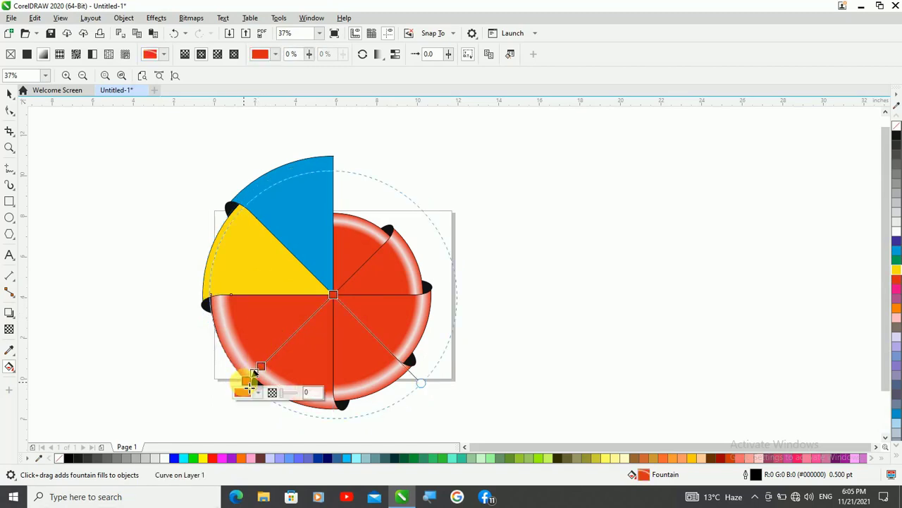
{"action": "left_click", "coordinate": [338, 300]}
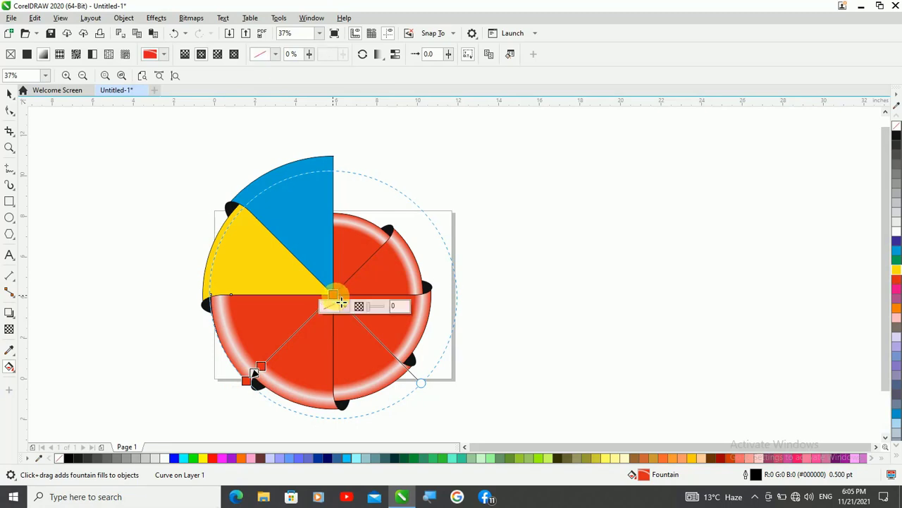
{"action": "left_click", "coordinate": [897, 297]}
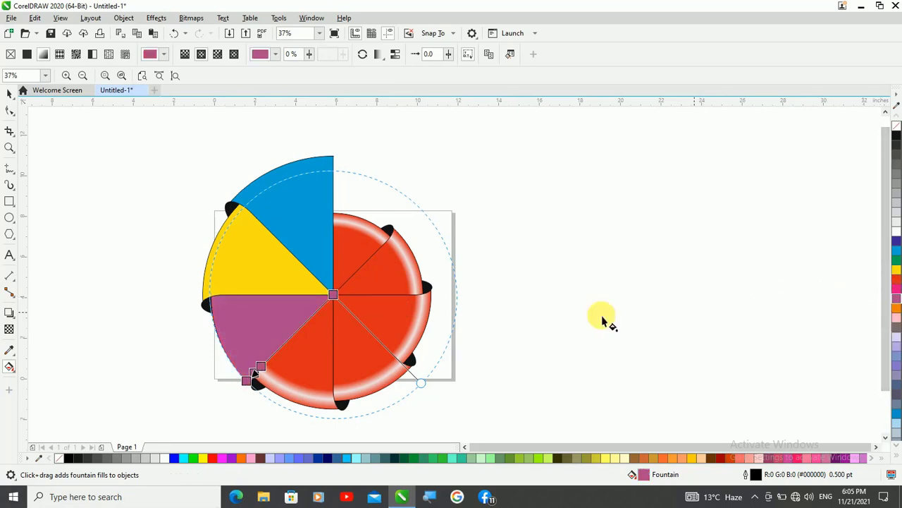
- Recolour the fountain fill nodes of the red segment next to the purple one light pink
{"action": "left_click", "coordinate": [290, 374]}
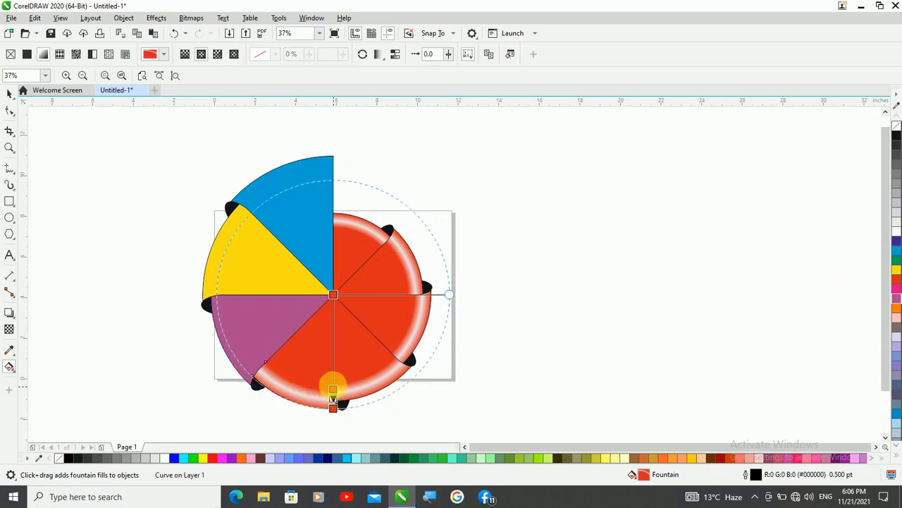
{"action": "left_click_drag", "start_coordinate": [337, 416], "coordinate": [338, 300]}
{"action": "left_click", "coordinate": [338, 301]}
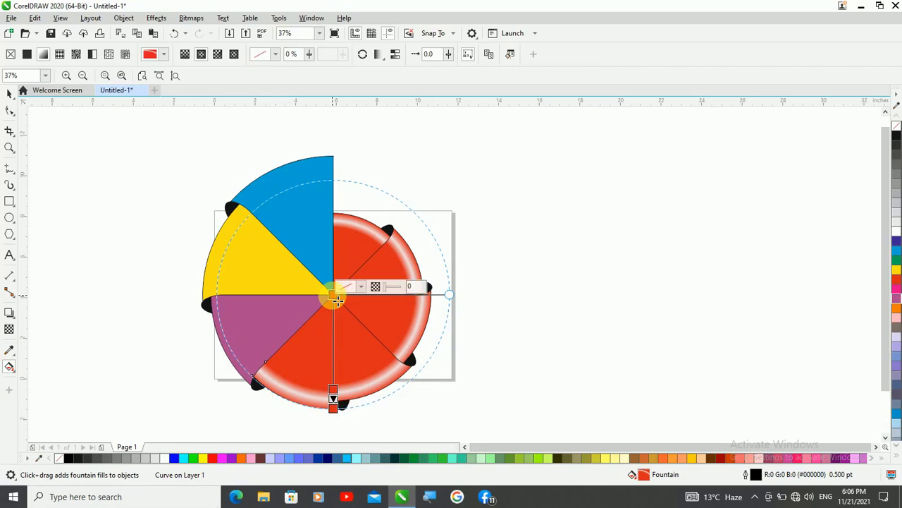
{"action": "left_click", "coordinate": [898, 319]}
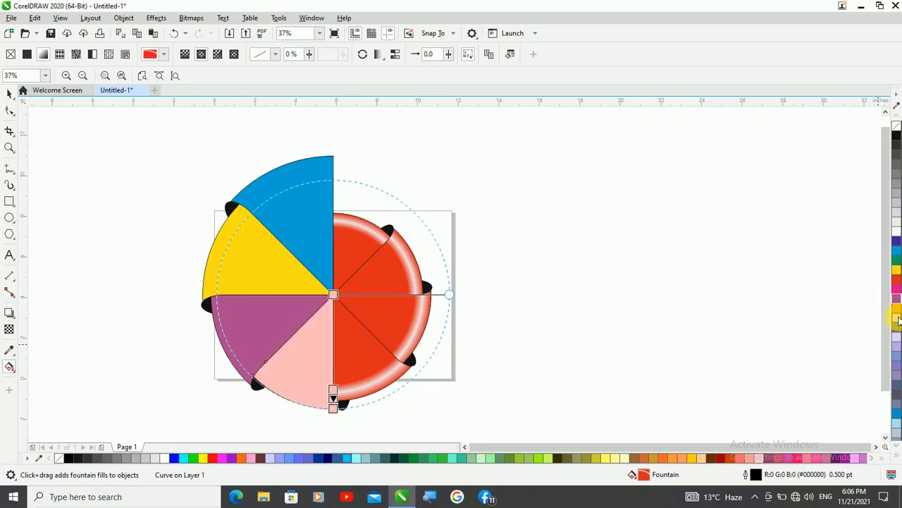
- Recolour the fountain fill nodes of the red segment next to the pink one lavender
{"action": "left_click", "coordinate": [349, 353]}
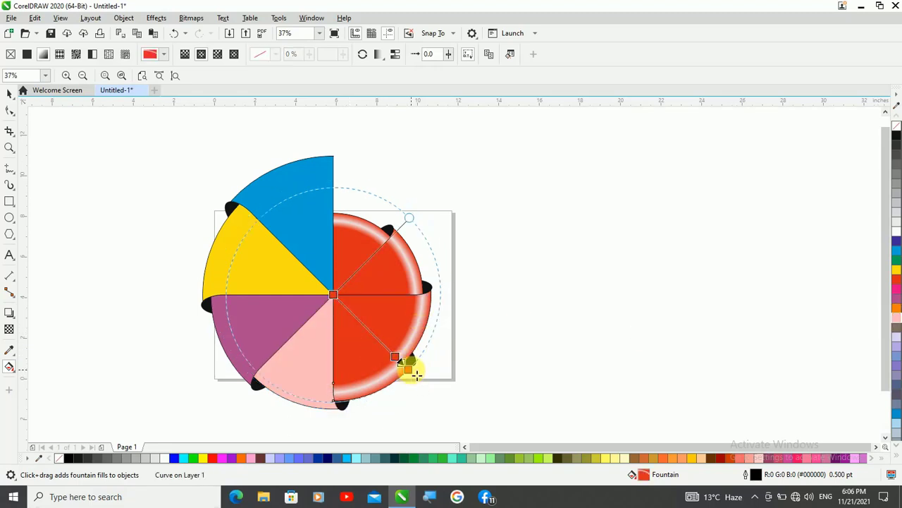
{"action": "left_click", "coordinate": [334, 295]}
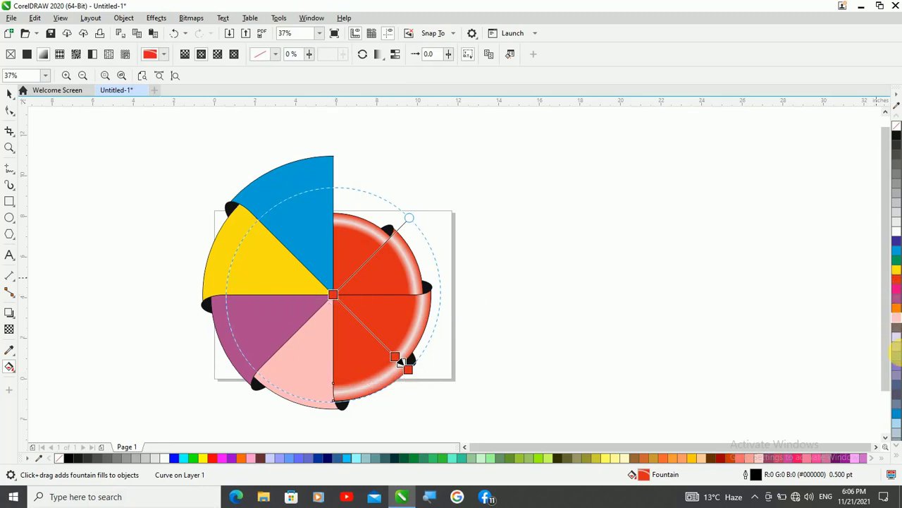
{"action": "left_click", "coordinate": [897, 349]}
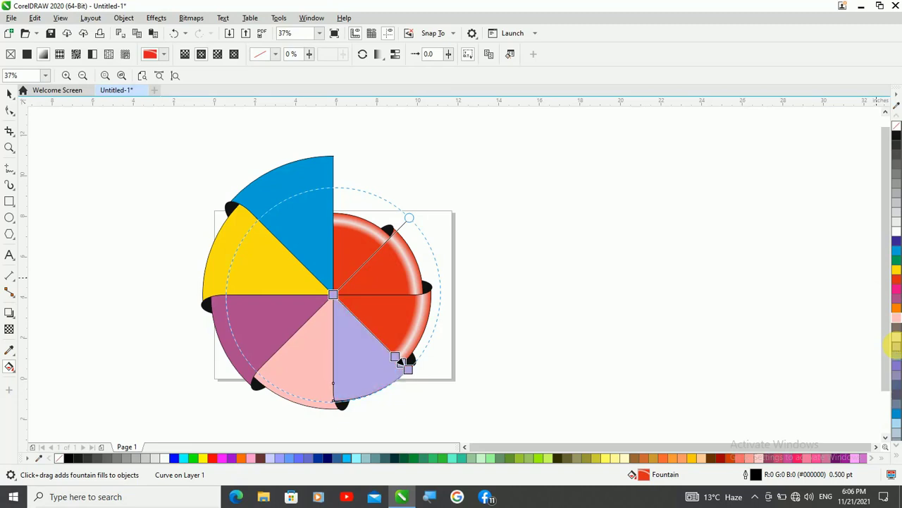
- Recolour the fountain fill nodes of the red segment next to the lavender one dark green, chosen from the green swatch's shades
{"action": "left_click", "coordinate": [384, 312]}
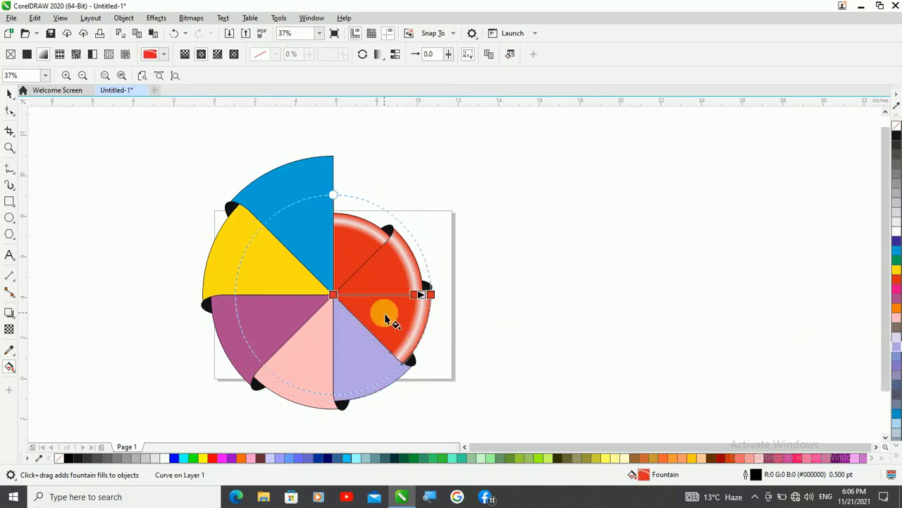
{"action": "left_click", "coordinate": [432, 295]}
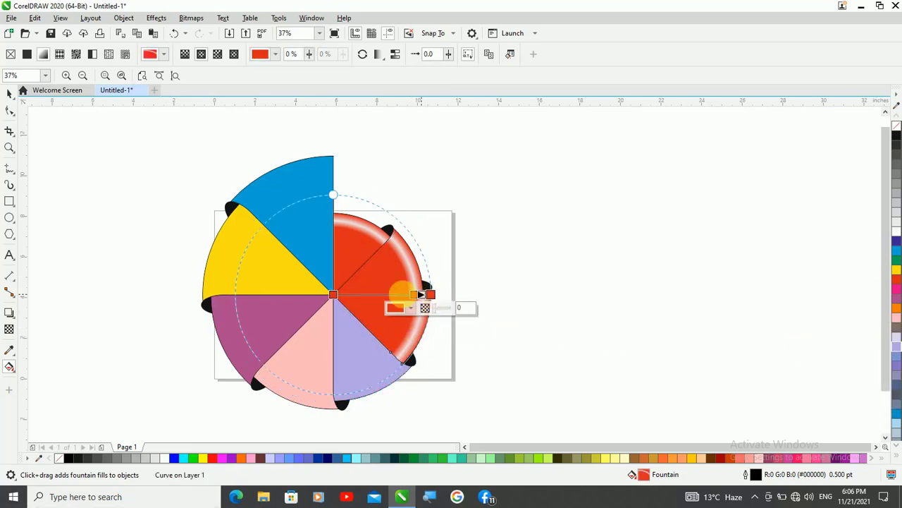
{"action": "left_click", "coordinate": [338, 299]}
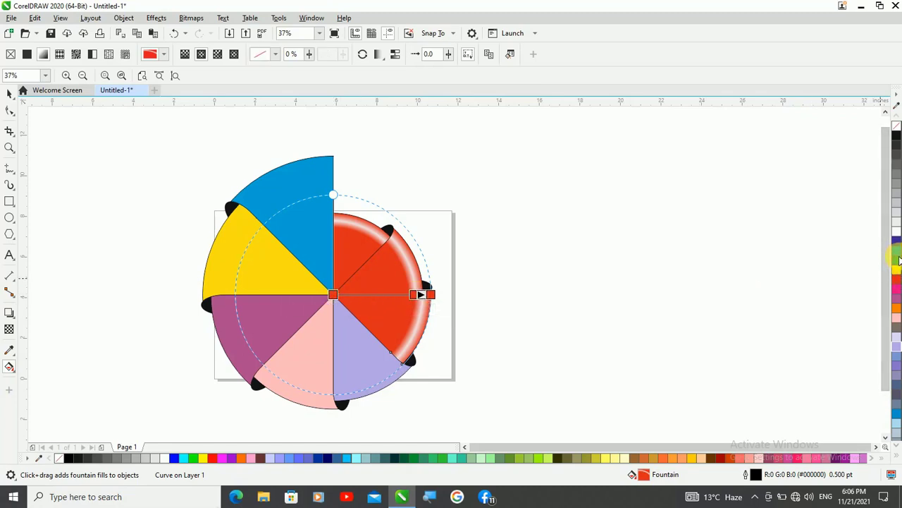
{"action": "left_click_drag", "start_coordinate": [898, 260], "coordinate": [874, 285]}
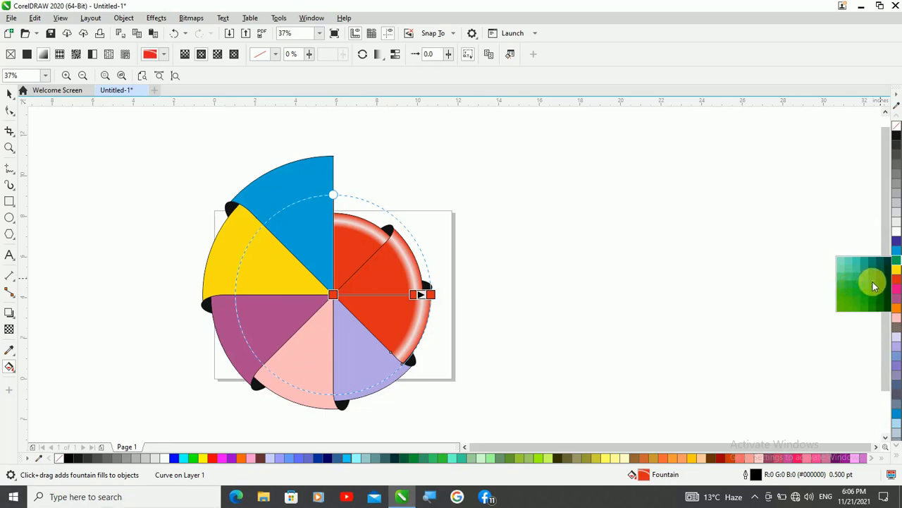
{"action": "left_click", "coordinate": [872, 282]}
- Recolour the fountain fill nodes of the red segment next to the green one pale lavender and deselect it
{"action": "left_click", "coordinate": [381, 274]}
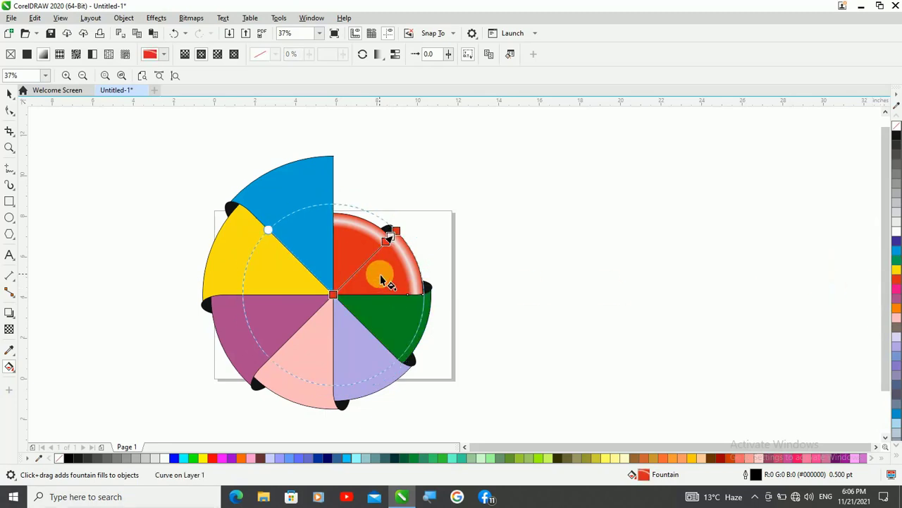
{"action": "key", "text": "shift"}
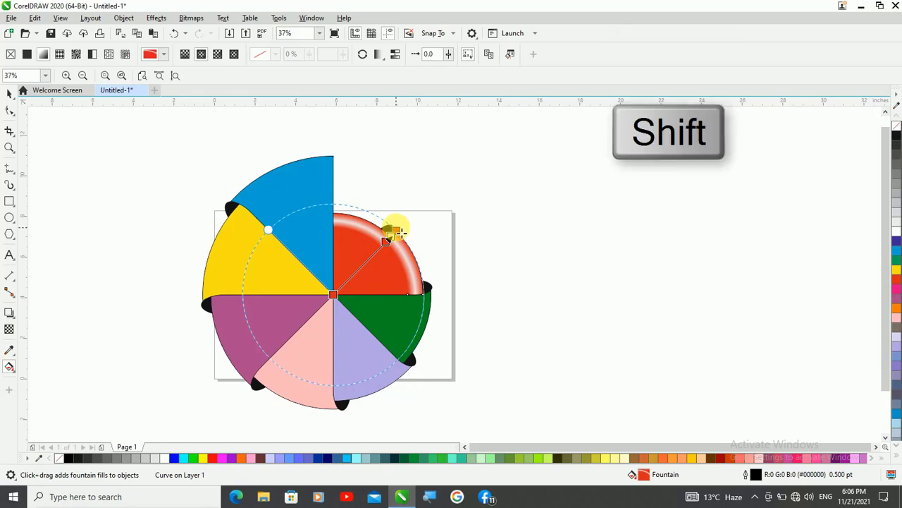
{"action": "left_click", "coordinate": [396, 230], "text": "shift"}
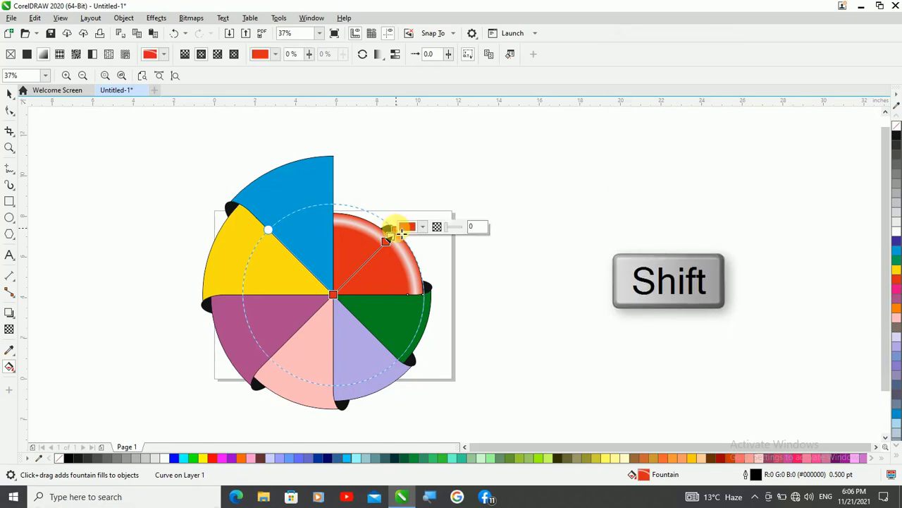
{"action": "left_click", "coordinate": [332, 295], "text": "shift"}
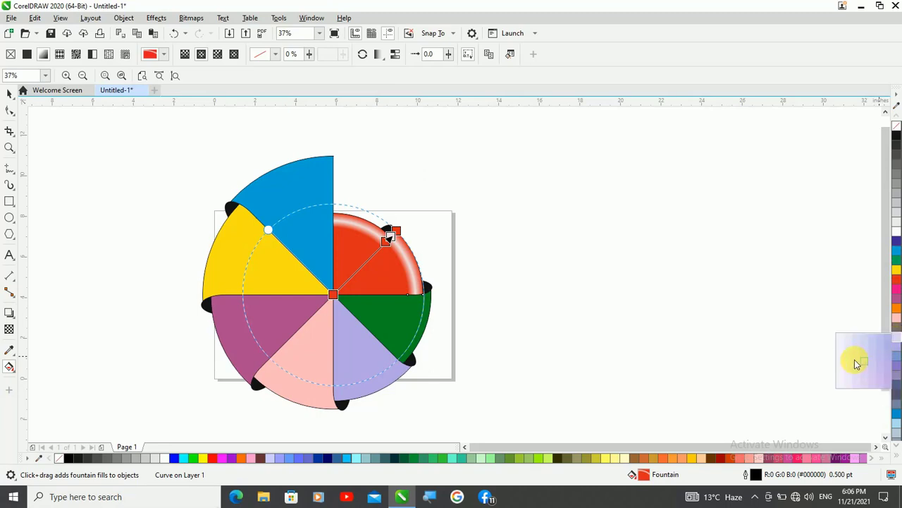
{"action": "left_click", "coordinate": [857, 362]}
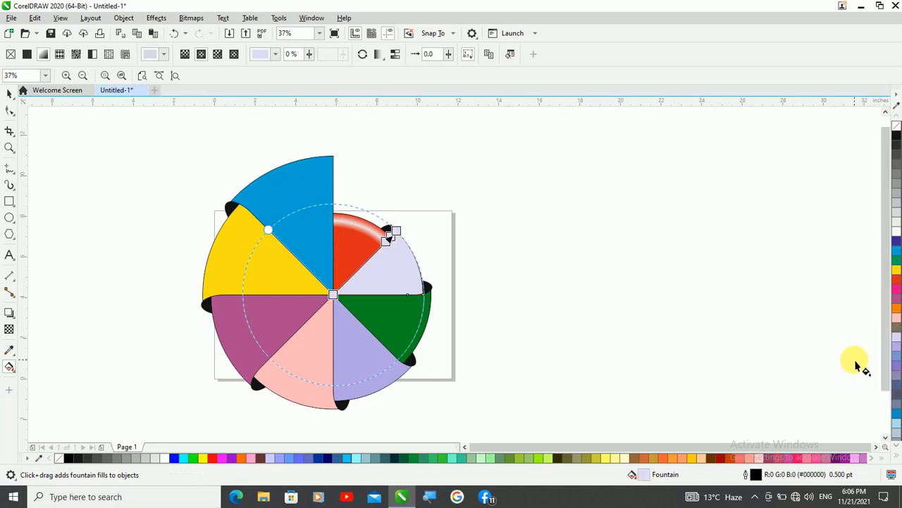
{"action": "left_click", "coordinate": [543, 287]}
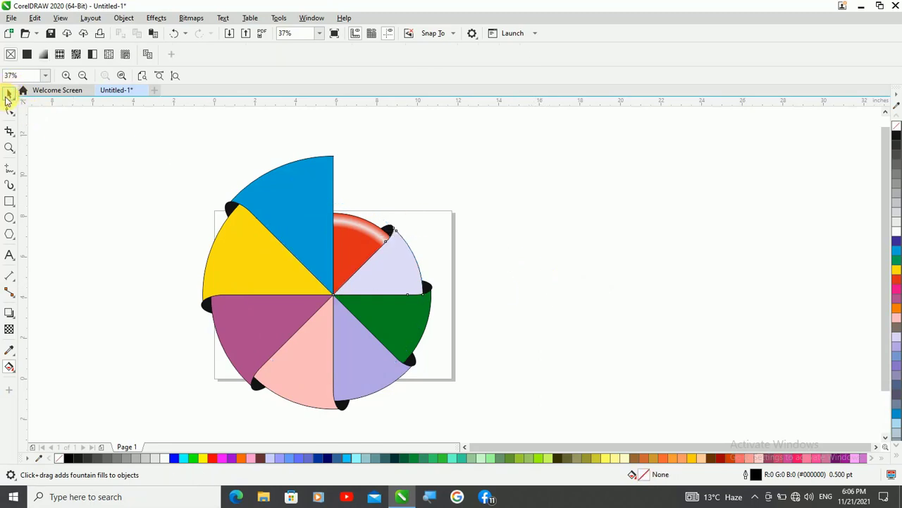
{"action": "left_click", "coordinate": [7, 95]}
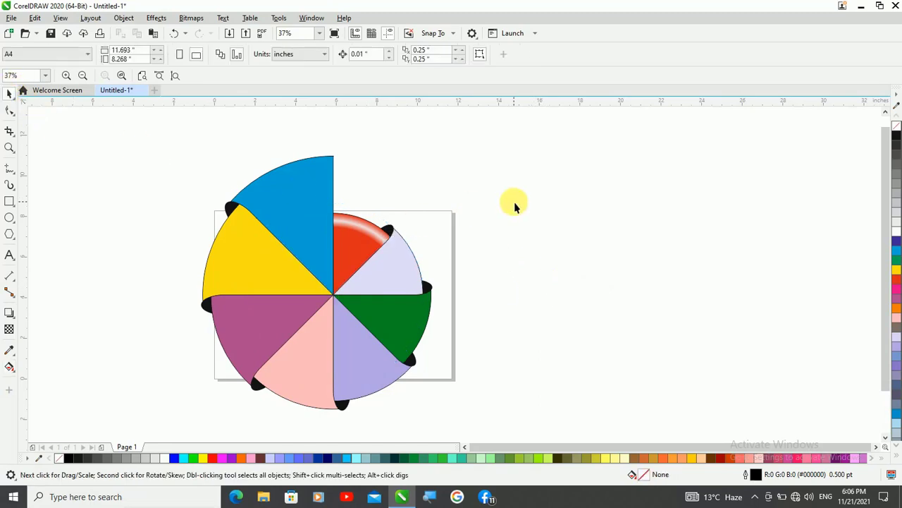
{"action": "scroll", "coordinate": [449, 222], "scroll_direction": "down", "scroll_amount": 2}
{"action": "scroll", "coordinate": [392, 232], "scroll_direction": "up", "scroll_amount": 2}
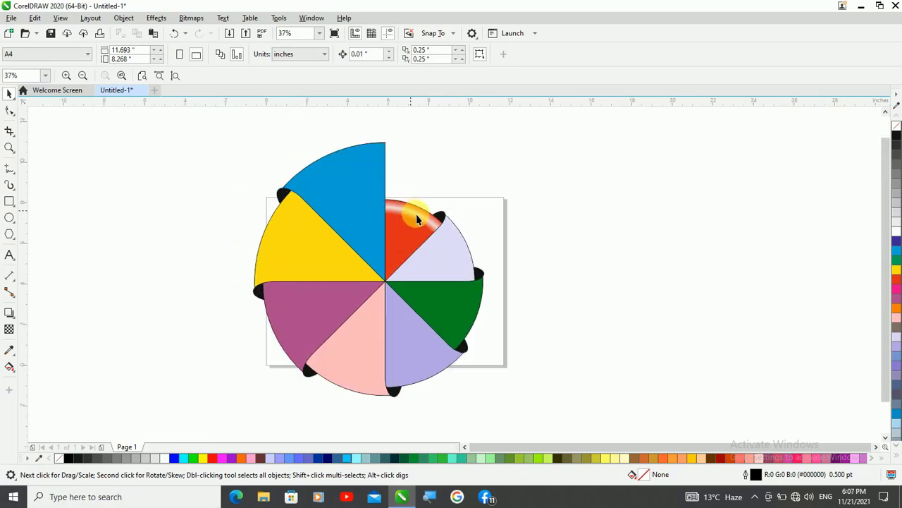
{"action": "left_click", "coordinate": [447, 268]}
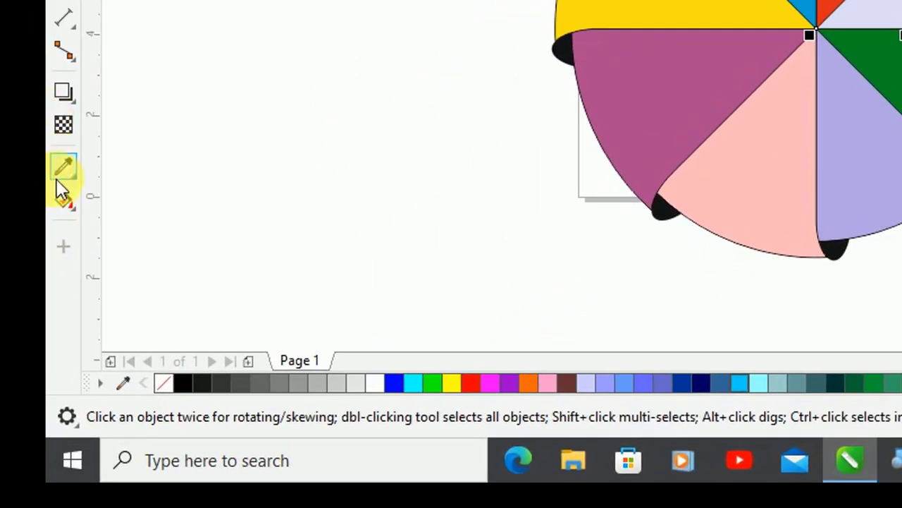
{"action": "left_click", "coordinate": [62, 196]}
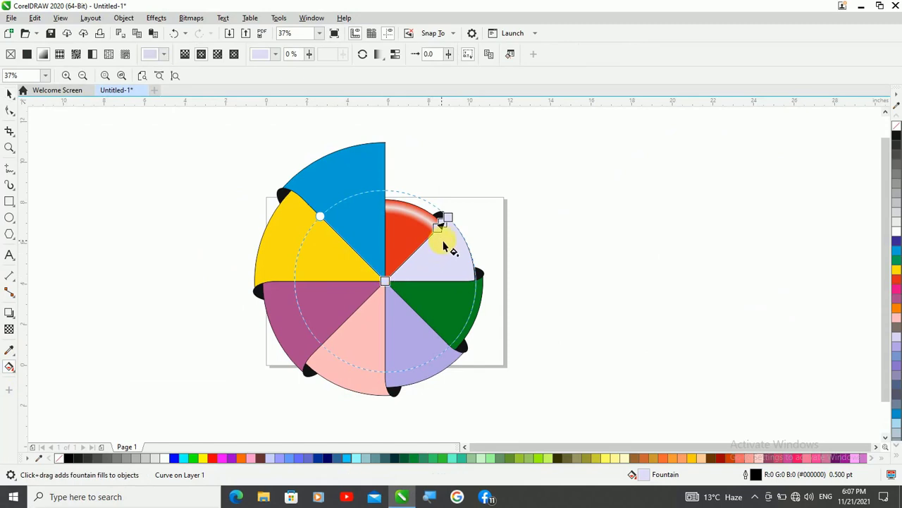
{"action": "scroll", "coordinate": [437, 245], "scroll_direction": "up", "scroll_amount": 2}
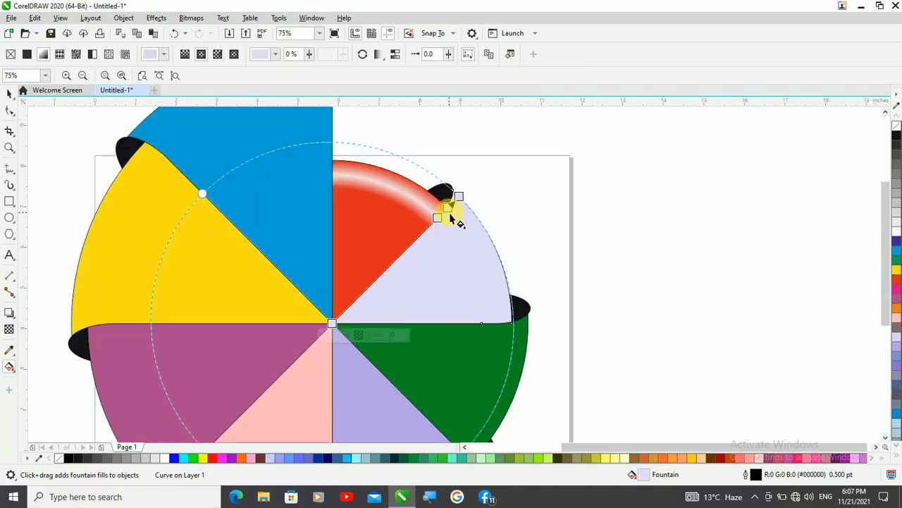
{"action": "left_click", "coordinate": [454, 215]}
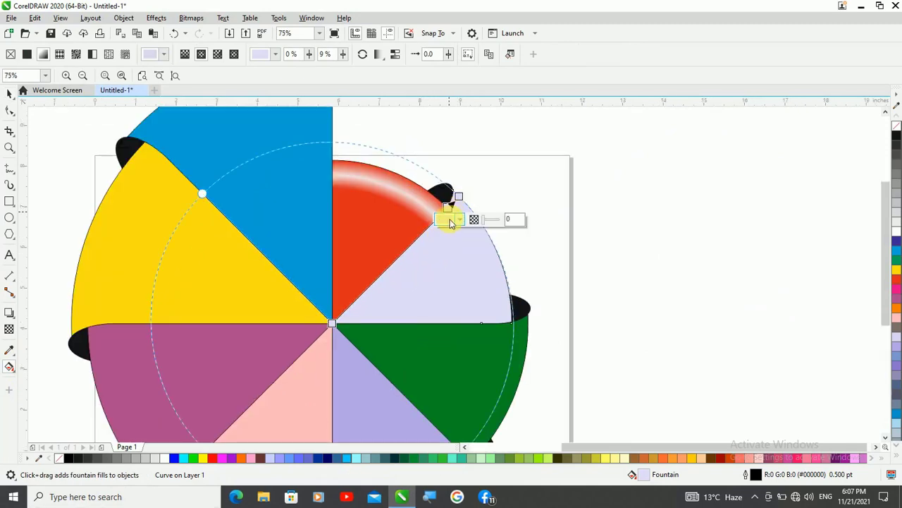
{"action": "left_click", "coordinate": [462, 221]}
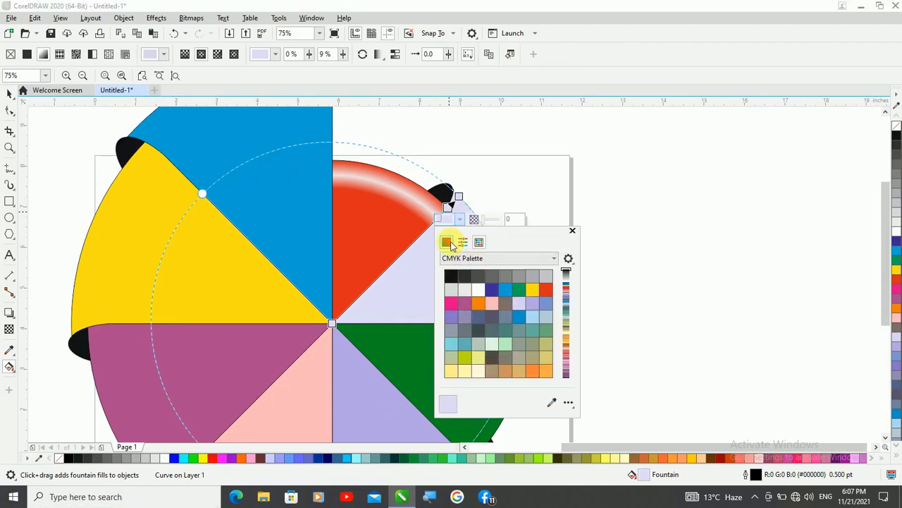
{"action": "left_click", "coordinate": [448, 241]}
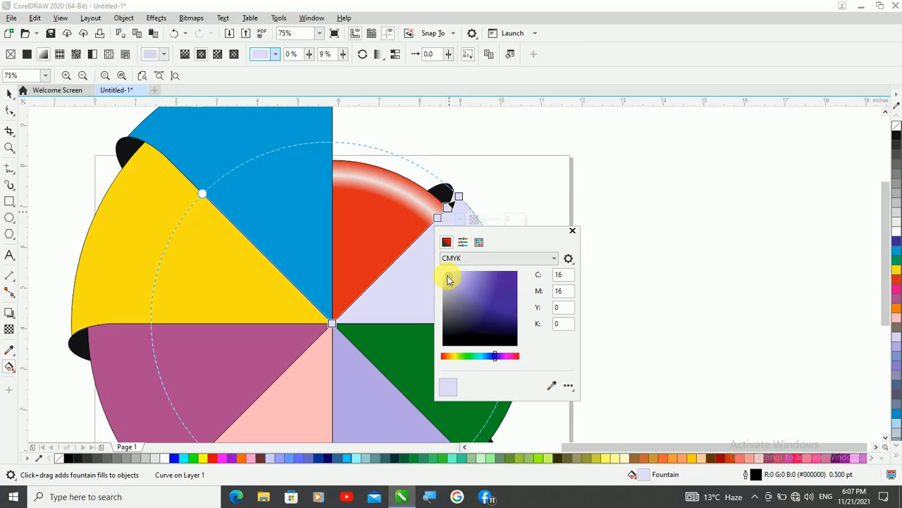
{"action": "left_click", "coordinate": [574, 232]}
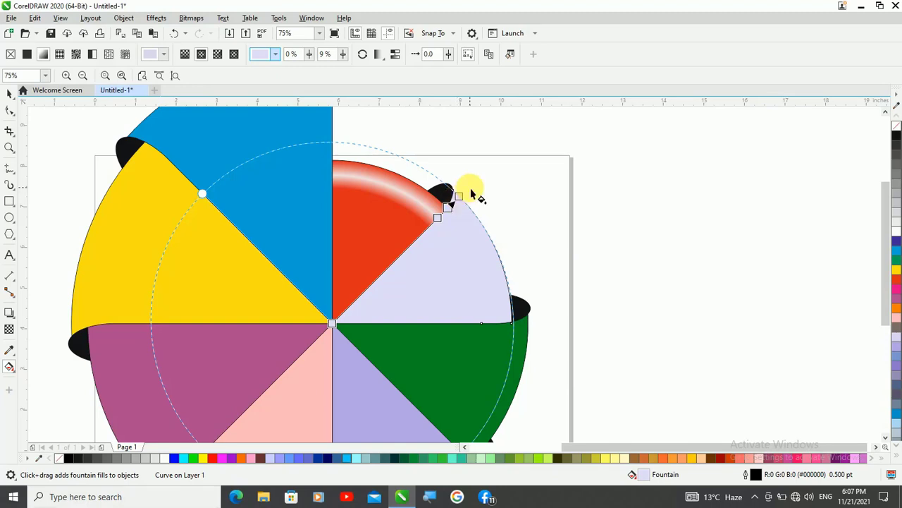
- Recolour the outer and centre fountain fill nodes of the pale lavender segment dark blue and deselect it
{"action": "scroll", "coordinate": [471, 193], "scroll_direction": "down", "scroll_amount": 2}
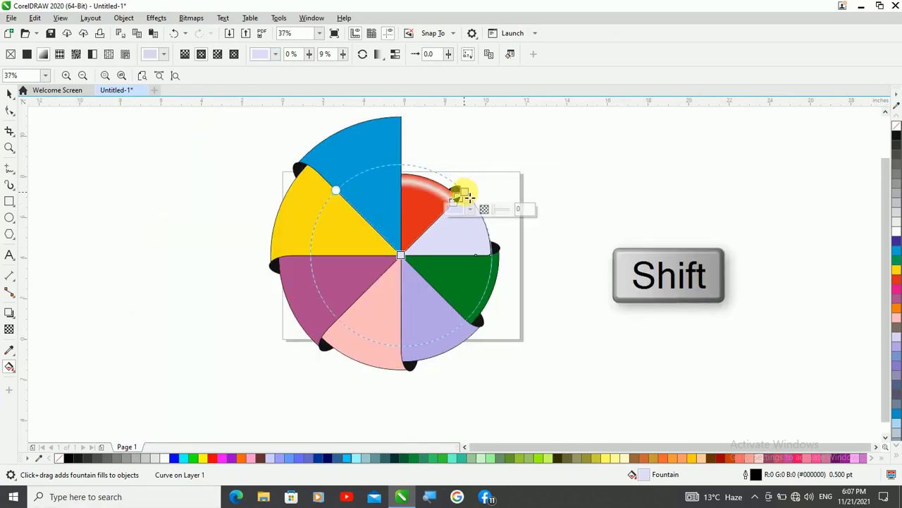
{"action": "left_click", "coordinate": [465, 191], "text": "shift"}
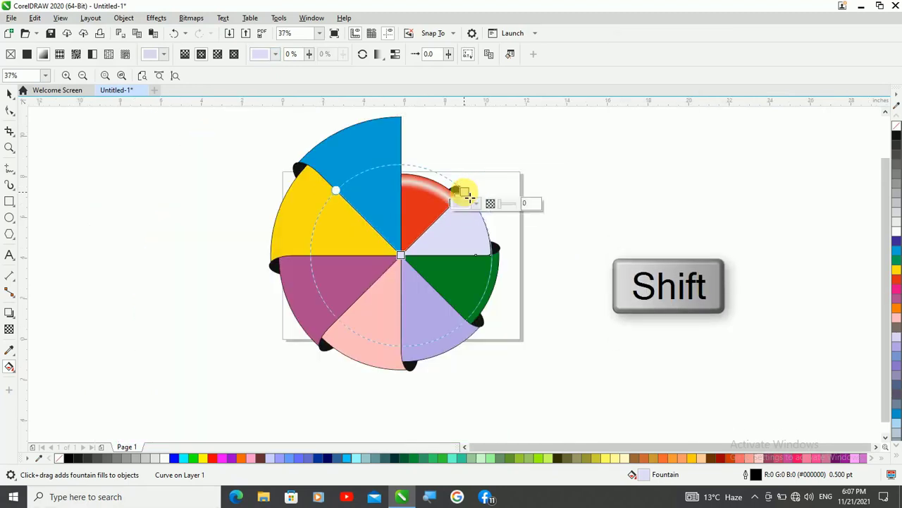
{"action": "left_click", "coordinate": [403, 256]}
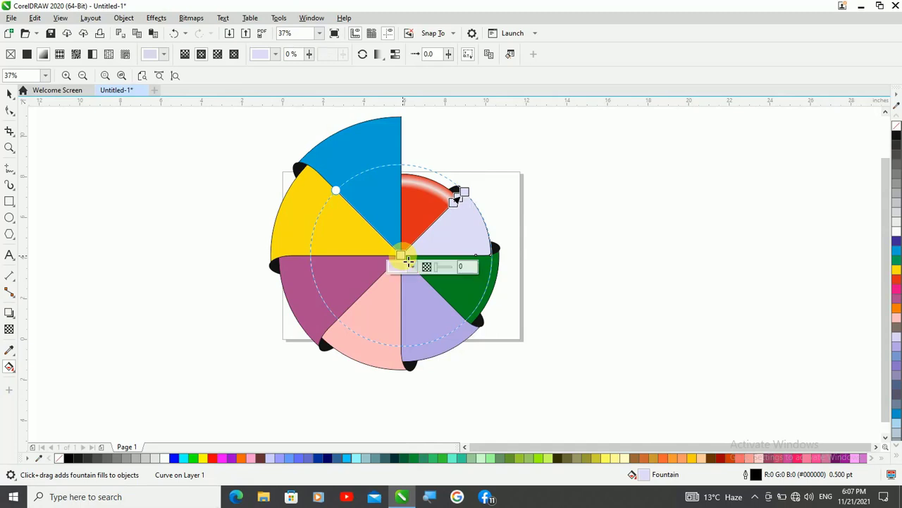
{"action": "left_click", "coordinate": [897, 242]}
{"action": "left_click", "coordinate": [171, 197]}
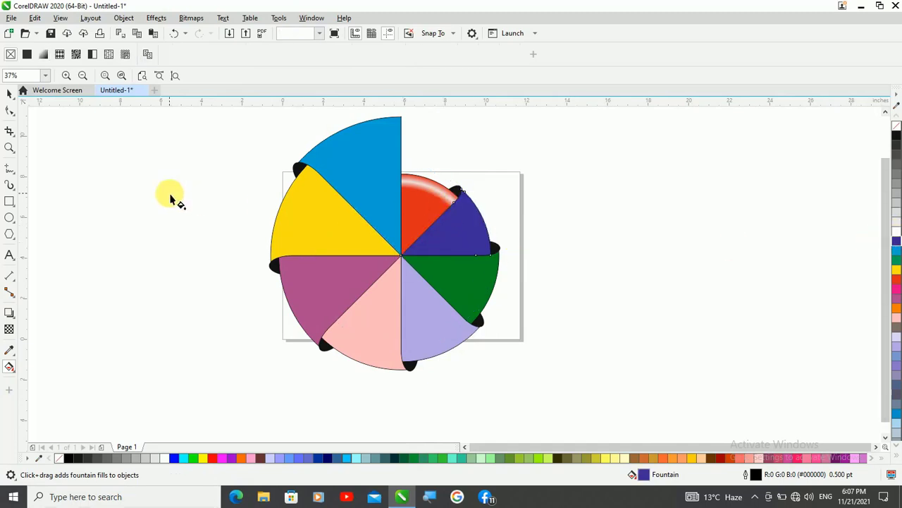
- Set the intermediate 9% fountain fill node of the dark blue segment to a near-white tint, CMYK 7, 6, 1, 0
{"action": "scroll", "coordinate": [458, 196], "scroll_direction": "up", "scroll_amount": 2}
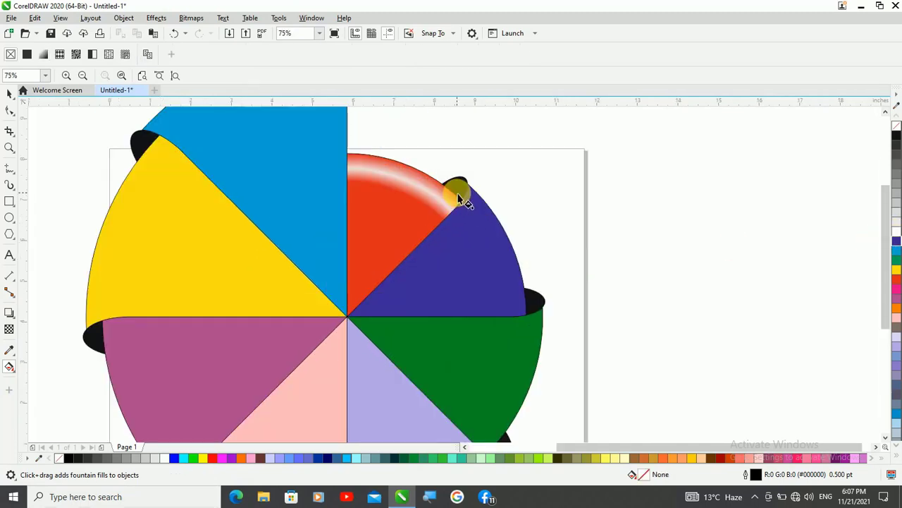
{"action": "left_click", "coordinate": [438, 277]}
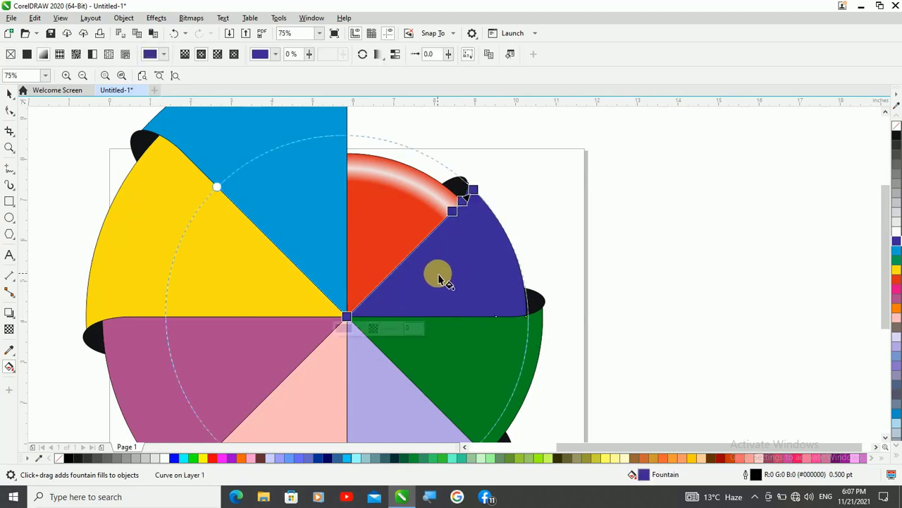
{"action": "left_click", "coordinate": [470, 207]}
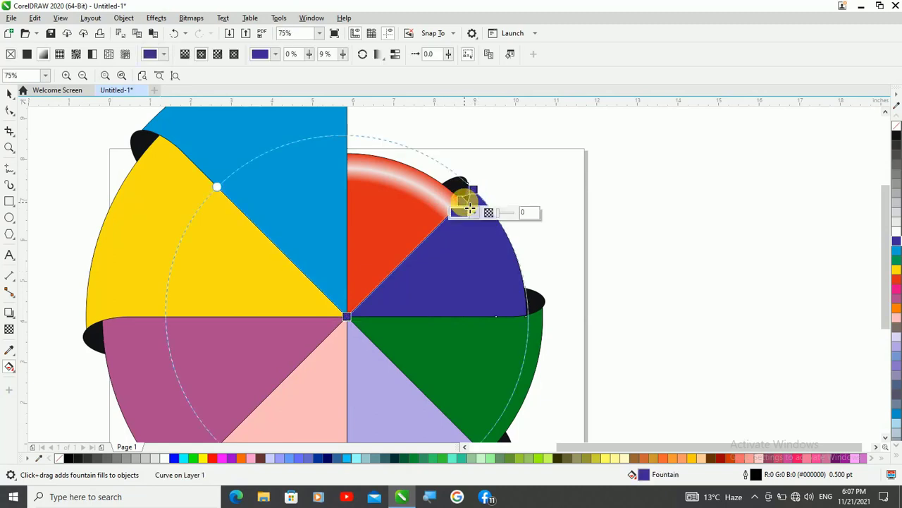
{"action": "left_click", "coordinate": [472, 212]}
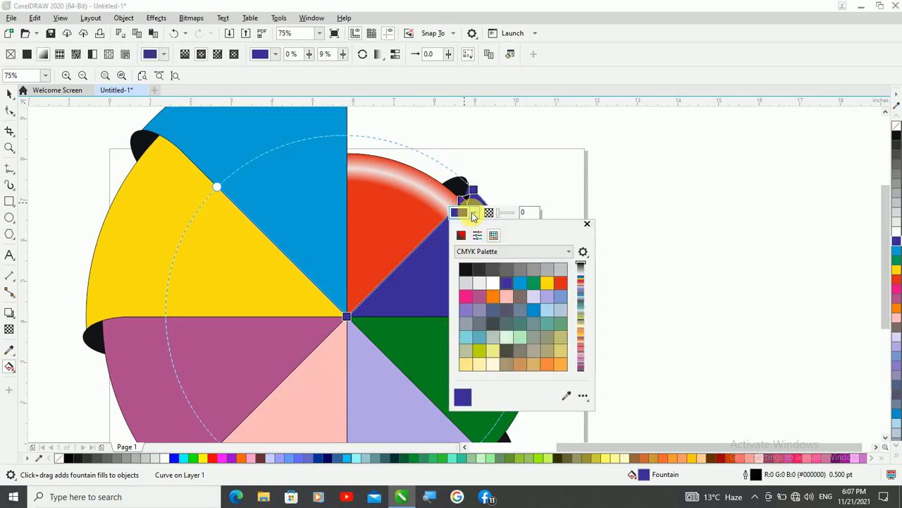
{"action": "left_click", "coordinate": [461, 235]}
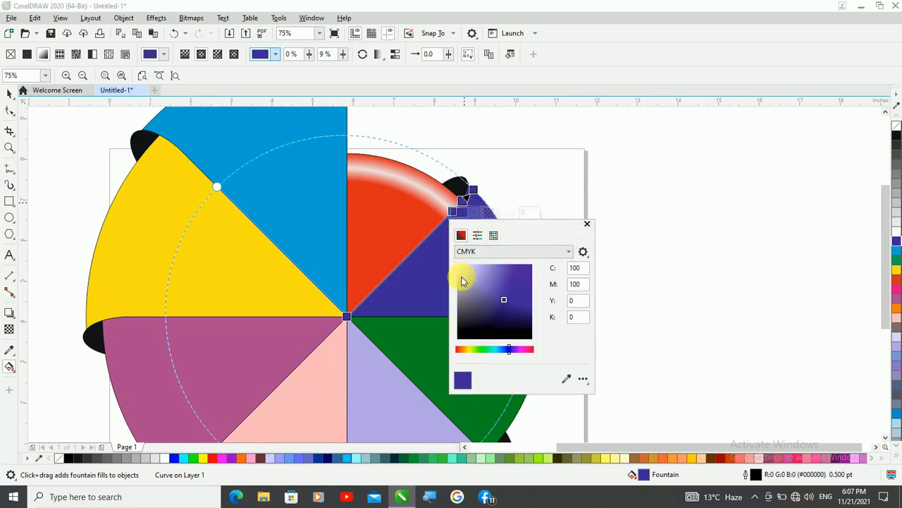
{"action": "left_click", "coordinate": [459, 269]}
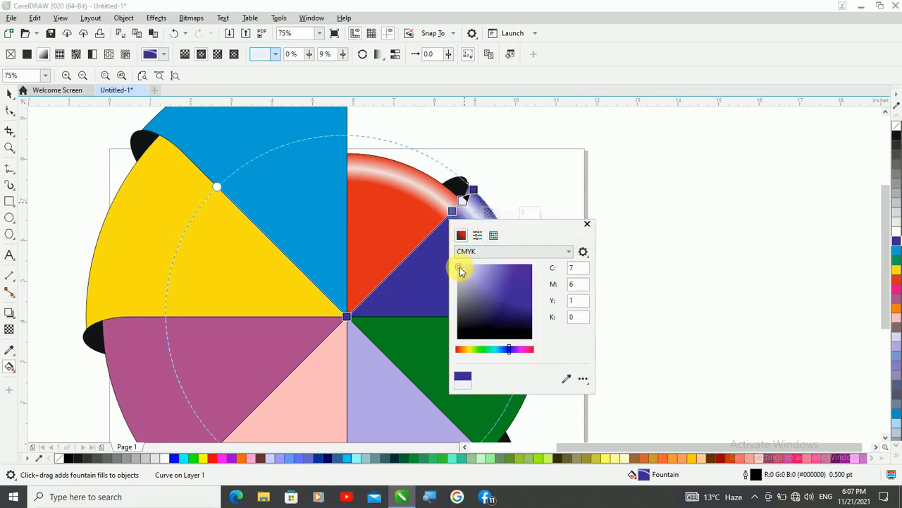
- Set the intermediate 9% fountain fill node of the dark green segment to a near-white tint, CMYK 6, 0, 6, 0
{"action": "left_click", "coordinate": [589, 224]}
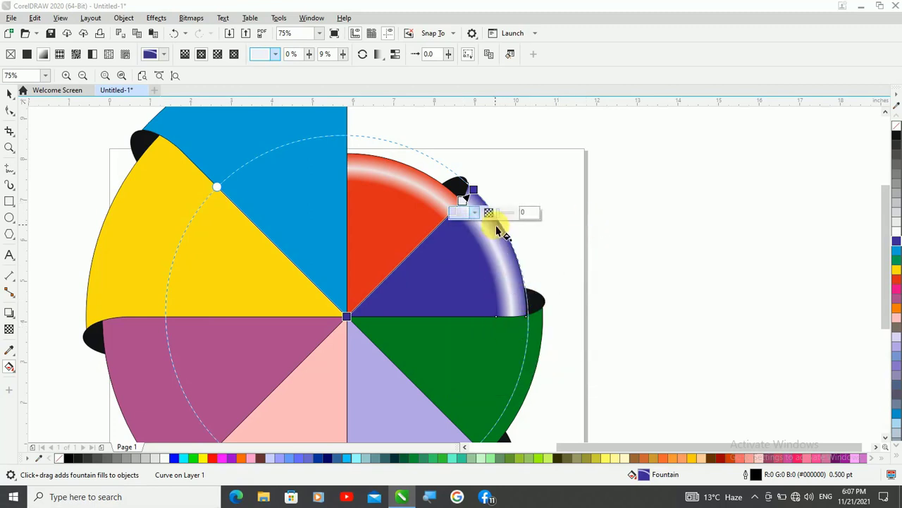
{"action": "scroll", "coordinate": [495, 225], "scroll_direction": "down", "scroll_amount": 2}
{"action": "scroll", "coordinate": [489, 303], "scroll_direction": "up", "scroll_amount": 2}
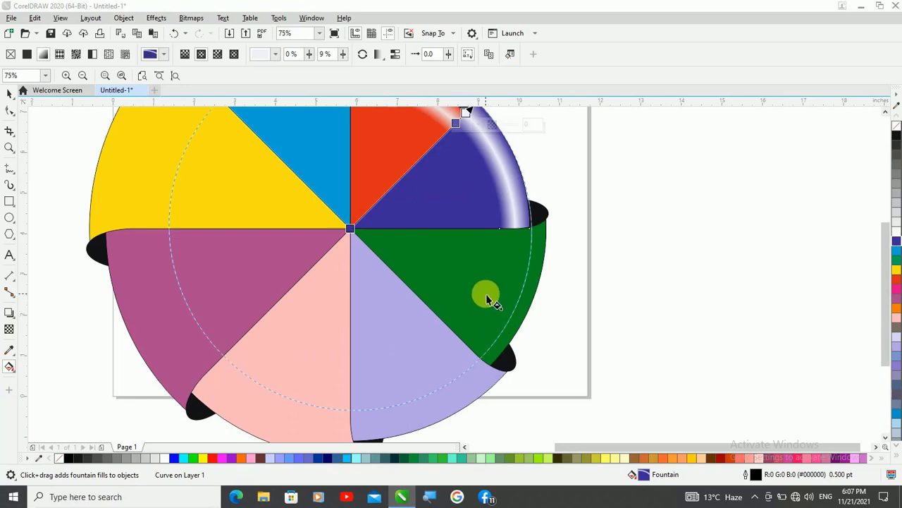
{"action": "left_click", "coordinate": [488, 296]}
{"action": "left_click", "coordinate": [529, 228]}
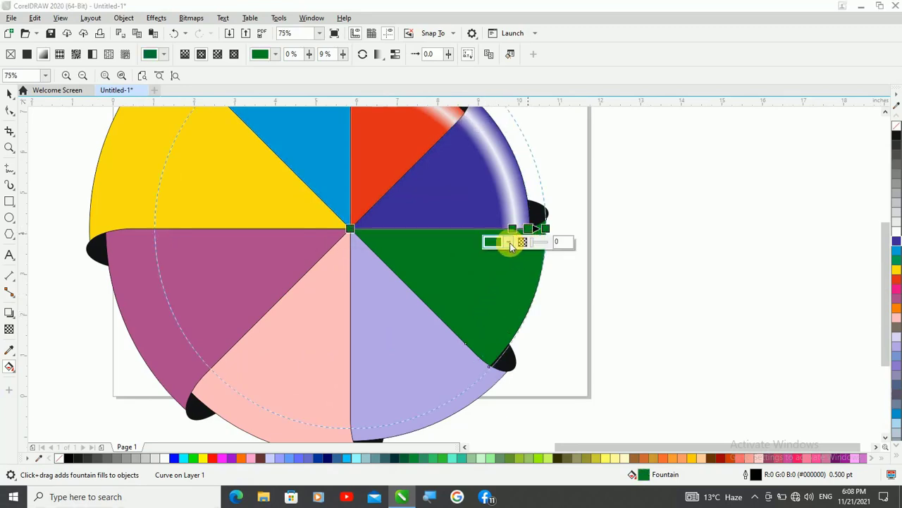
{"action": "left_click", "coordinate": [509, 241]}
{"action": "left_click", "coordinate": [494, 264]}
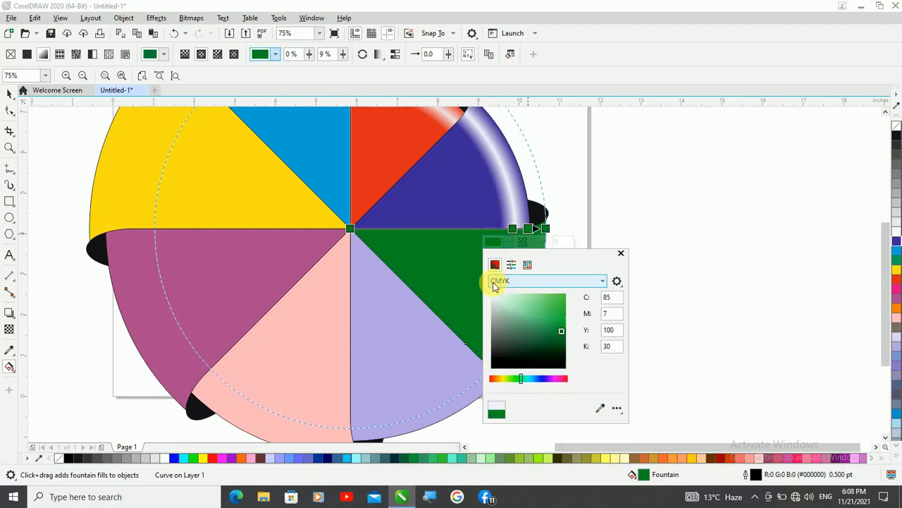
{"action": "left_click", "coordinate": [494, 296]}
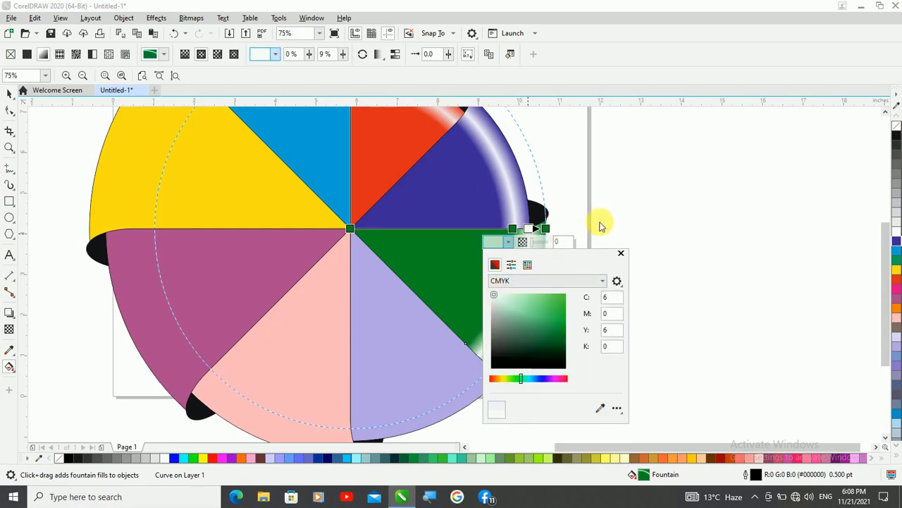
- Lighten the intermediate fountain fill node of the lavender segment to a pale tint
{"action": "left_click", "coordinate": [406, 349]}
{"action": "left_click", "coordinate": [487, 365]}
{"action": "left_click", "coordinate": [433, 377]}
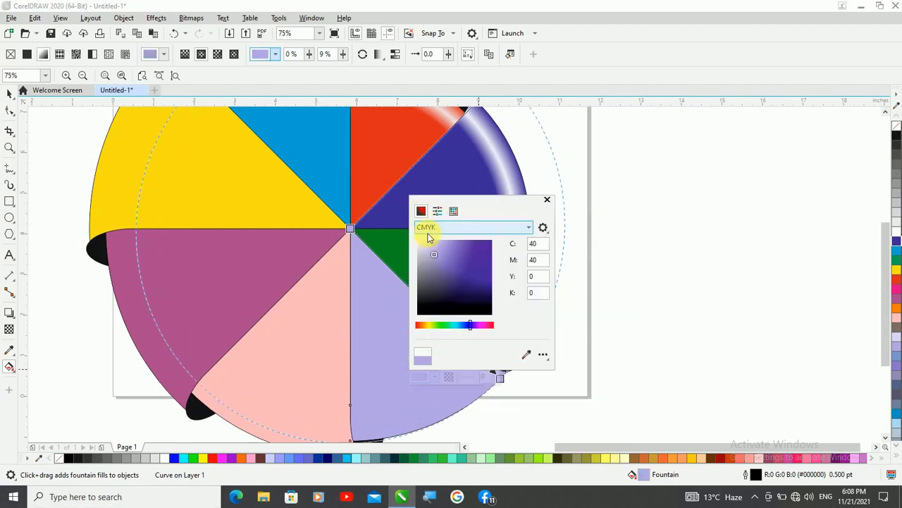
- Set the intermediate 9% fountain fill node of the pale pink segment to a near-white tint
{"action": "left_click", "coordinate": [310, 365]}
{"action": "scroll", "coordinate": [367, 318], "scroll_direction": "down", "scroll_amount": 1}
{"action": "scroll", "coordinate": [358, 382], "scroll_direction": "up", "scroll_amount": 1}
{"action": "left_click", "coordinate": [360, 370]}
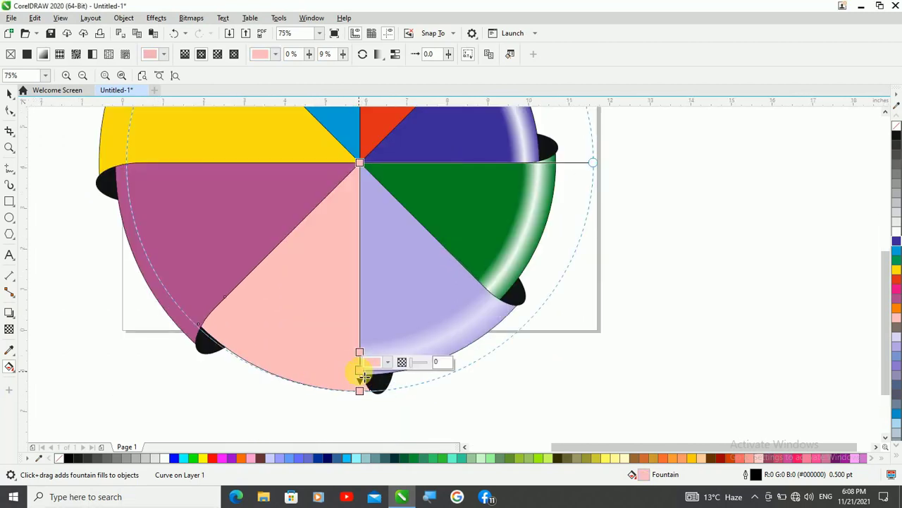
{"action": "left_click", "coordinate": [387, 363]}
{"action": "left_click", "coordinate": [375, 180]}
{"action": "left_click", "coordinate": [375, 212]}
- Set the intermediate 9% fountain fill node of the magenta-purple segment to a near-white pink tint
{"action": "left_click", "coordinate": [217, 235]}
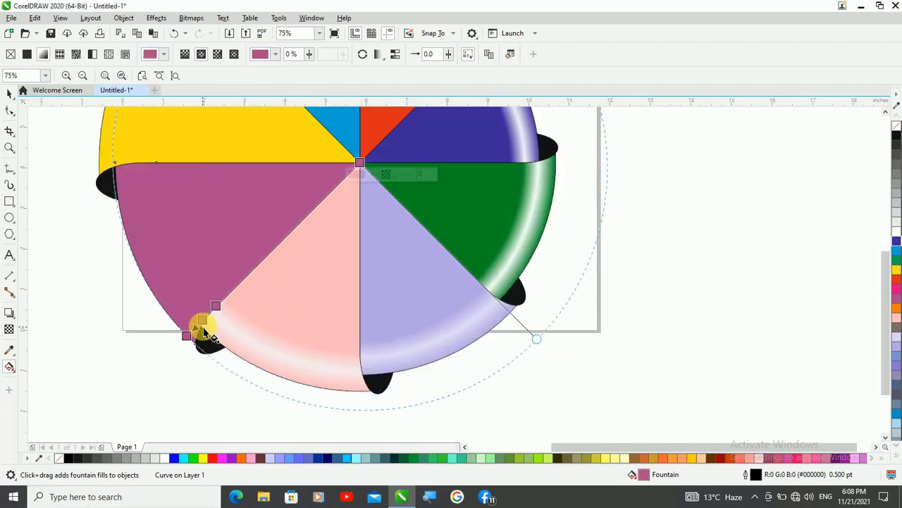
{"action": "left_click", "coordinate": [203, 322]}
{"action": "left_click", "coordinate": [215, 333]}
{"action": "left_click", "coordinate": [203, 163]}
{"action": "left_click", "coordinate": [202, 198]}
{"action": "left_click", "coordinate": [326, 155]}
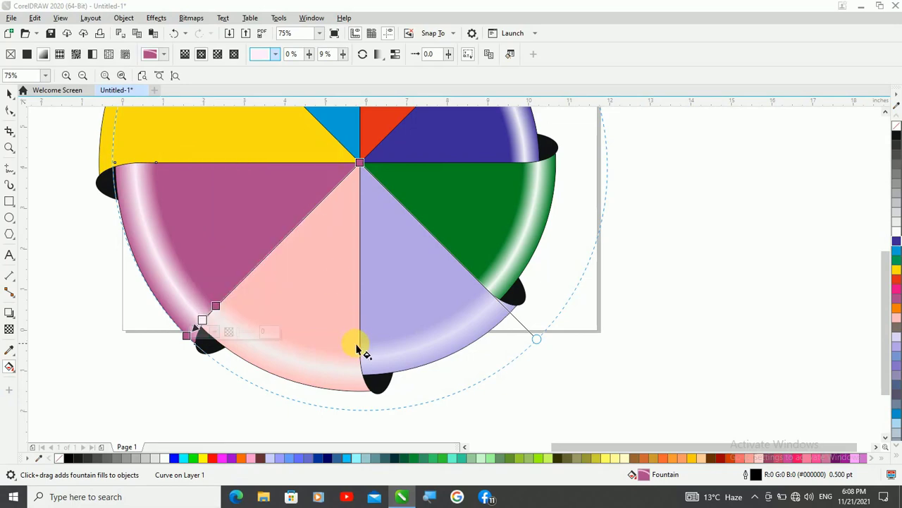
- Set the intermediate fountain fill node of the yellow segment to a near-white tint
{"action": "scroll", "coordinate": [357, 346], "scroll_direction": "down", "scroll_amount": 1}
{"action": "scroll", "coordinate": [264, 190], "scroll_direction": "up", "scroll_amount": 1}
{"action": "left_click", "coordinate": [258, 215]}
{"action": "left_click", "coordinate": [190, 318]}
{"action": "left_click", "coordinate": [194, 332]}
{"action": "left_click", "coordinate": [196, 166]}
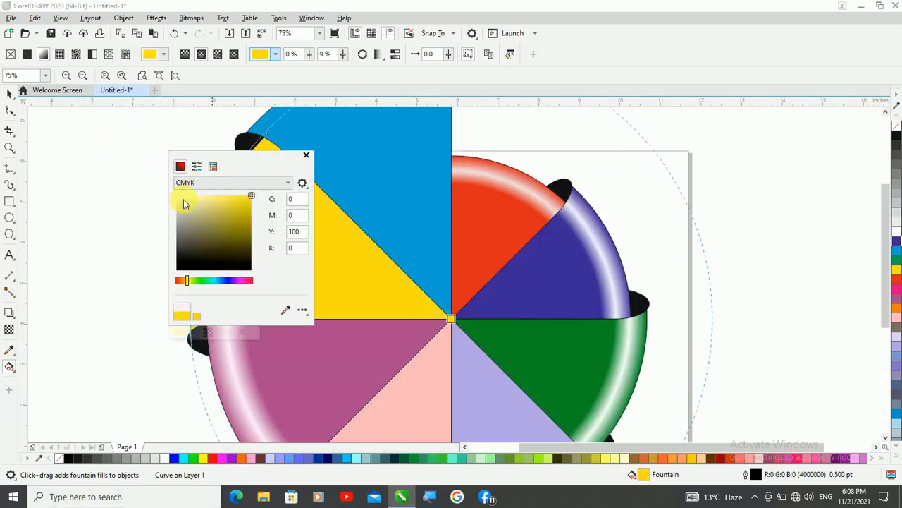
{"action": "left_click", "coordinate": [182, 199]}
{"action": "left_click", "coordinate": [308, 155]}
- Set the intermediate 9% fountain fill node of the light blue segment to a near-white tint
{"action": "scroll", "coordinate": [303, 297], "scroll_direction": "down", "scroll_amount": 1}
{"action": "scroll", "coordinate": [327, 123], "scroll_direction": "up", "scroll_amount": 1}
{"action": "left_click", "coordinate": [340, 302]}
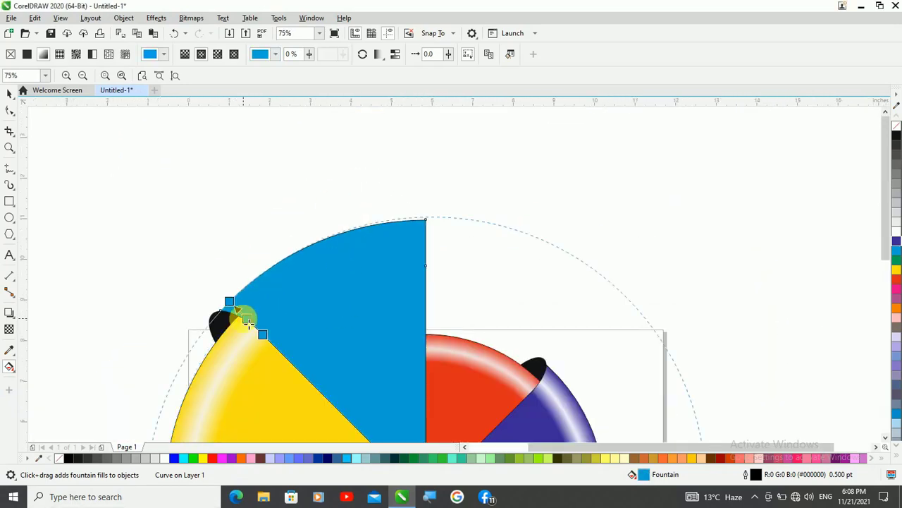
{"action": "left_click", "coordinate": [246, 318]}
{"action": "left_click", "coordinate": [194, 332]}
{"action": "left_click", "coordinate": [181, 163]}
{"action": "left_click", "coordinate": [181, 195]}
{"action": "left_click", "coordinate": [352, 149]}
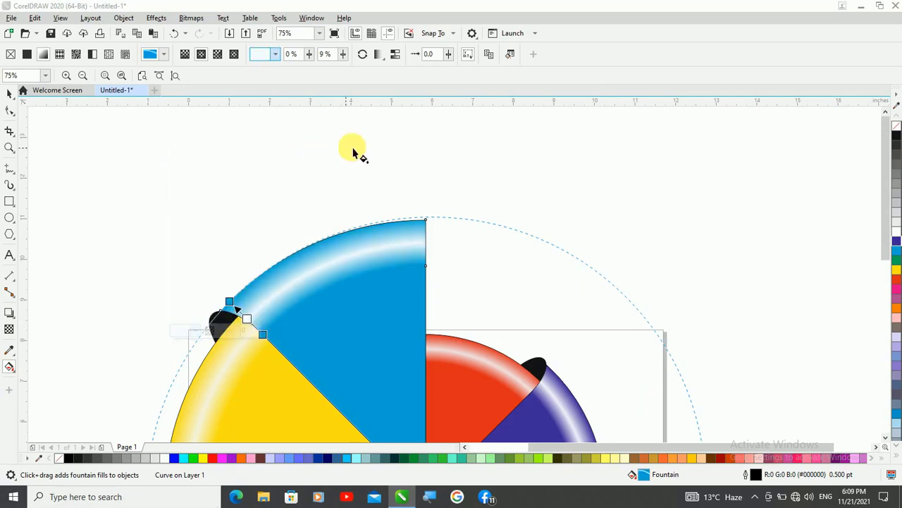
- Draw a circle about 3.58 inches in diameter in the empty area beside the segmented wheel
{"action": "scroll", "coordinate": [352, 151], "scroll_direction": "down", "scroll_amount": 3}
{"action": "left_click", "coordinate": [12, 92]}
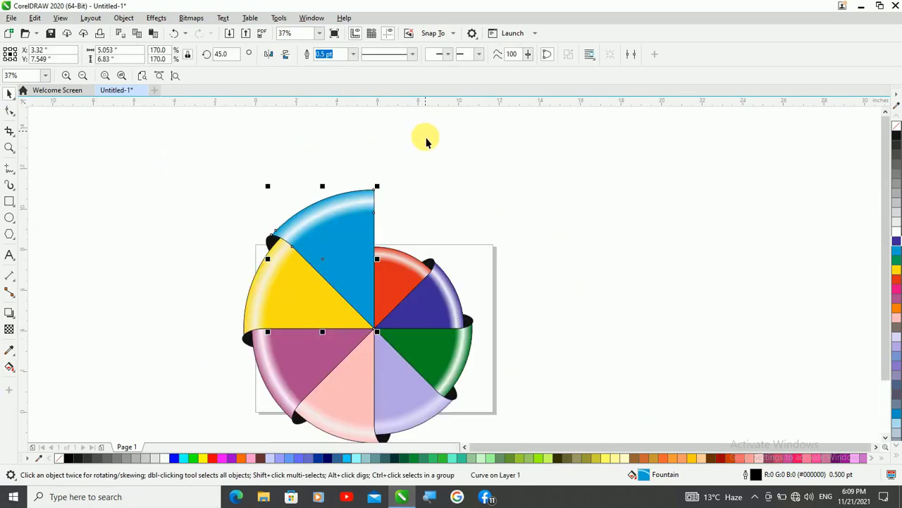
{"action": "left_click", "coordinate": [9, 218]}
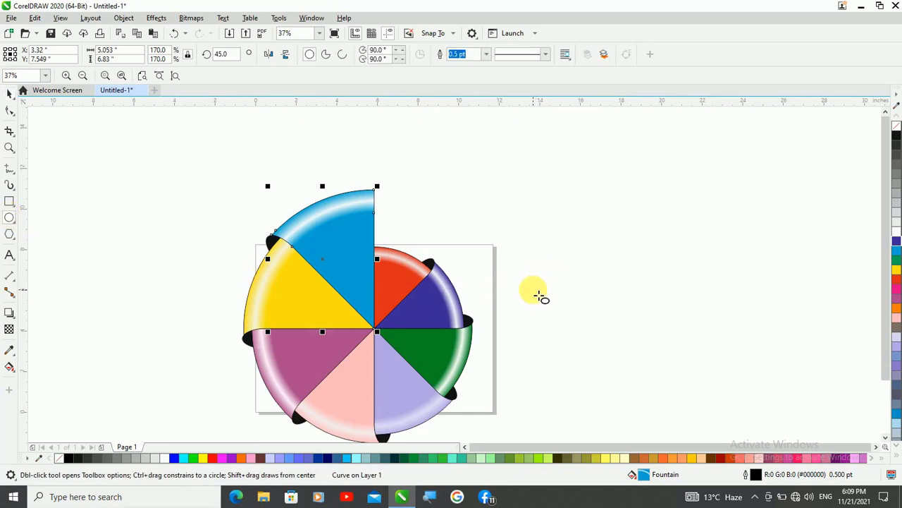
{"action": "left_click_drag", "start_coordinate": [534, 291], "coordinate": [597, 364]}
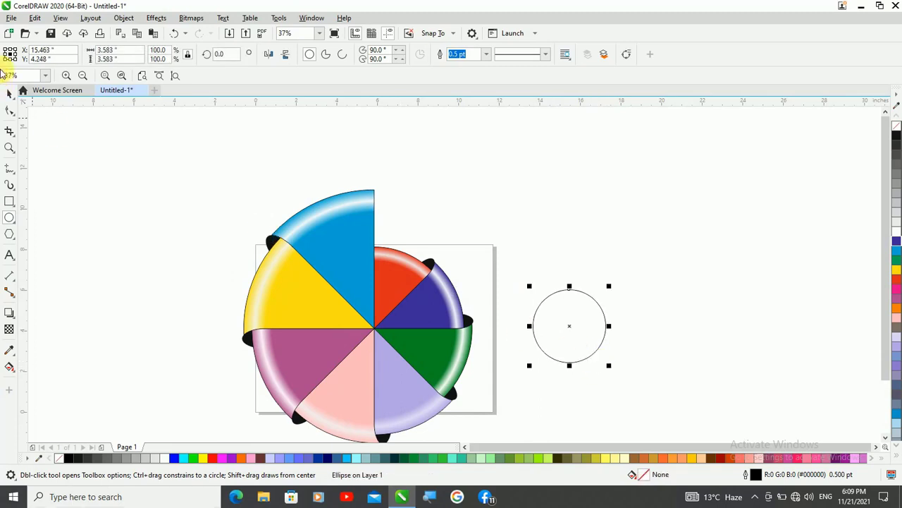
- Centre the circle on the point where the segments meet and fill it with 10% Black
{"action": "left_click", "coordinate": [9, 93]}
{"action": "left_click_drag", "start_coordinate": [568, 330], "coordinate": [374, 328]}
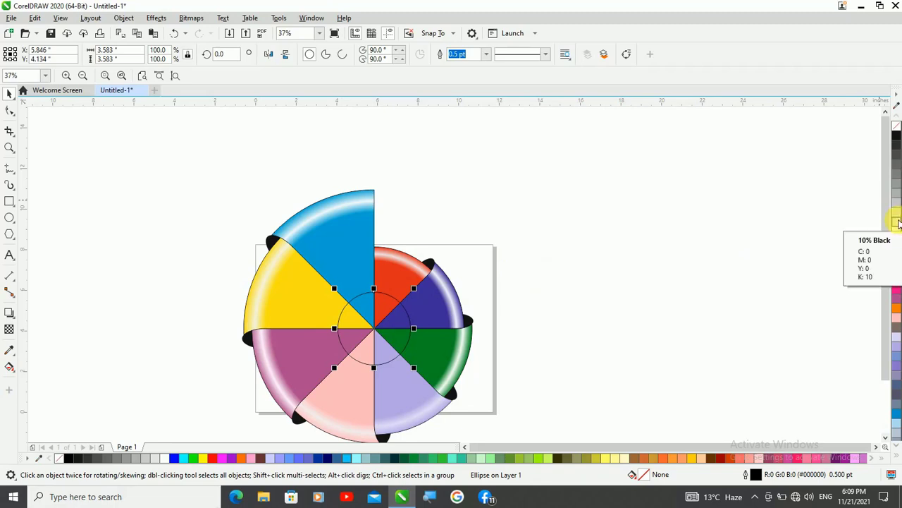
{"action": "left_click", "coordinate": [897, 223]}
- Duplicate the grey centre circle concentrically, scaled down to about 86%, and fill the copy white
{"action": "scroll", "coordinate": [353, 342], "scroll_direction": "up", "scroll_amount": 2}
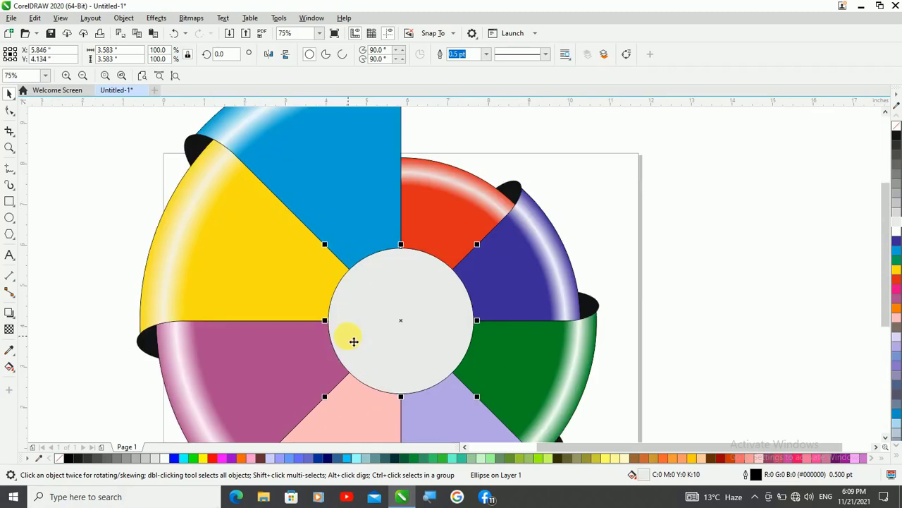
{"action": "key", "text": "shift"}
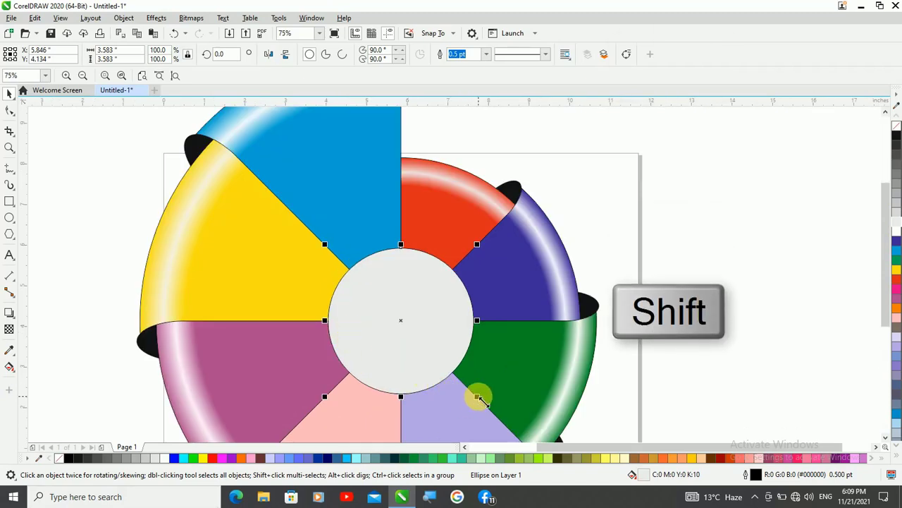
{"action": "left_click_drag", "start_coordinate": [478, 398], "coordinate": [477, 391]}
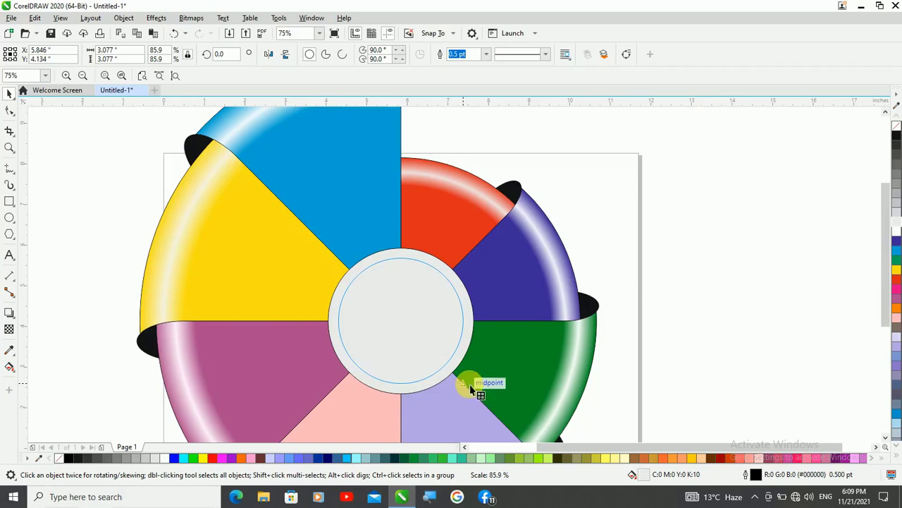
{"action": "left_click_drag", "start_coordinate": [471, 388], "coordinate": [468, 384]}
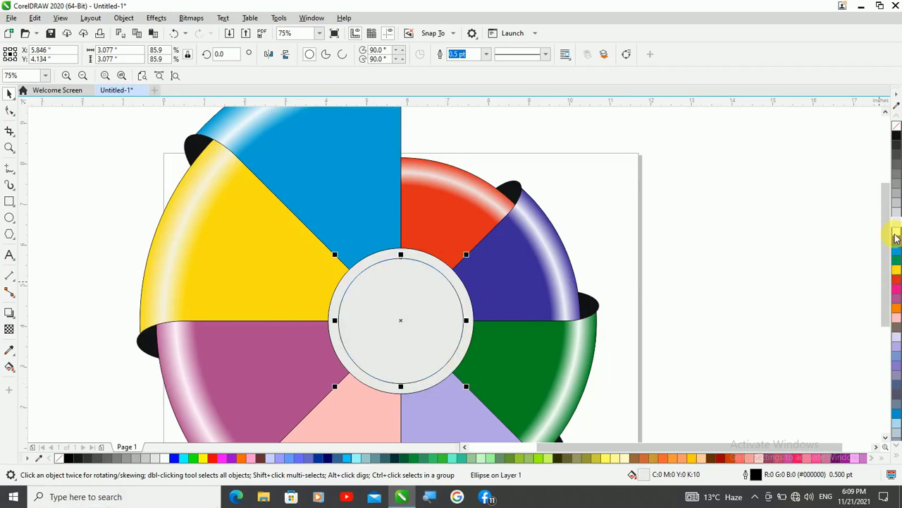
{"action": "left_click", "coordinate": [896, 238]}
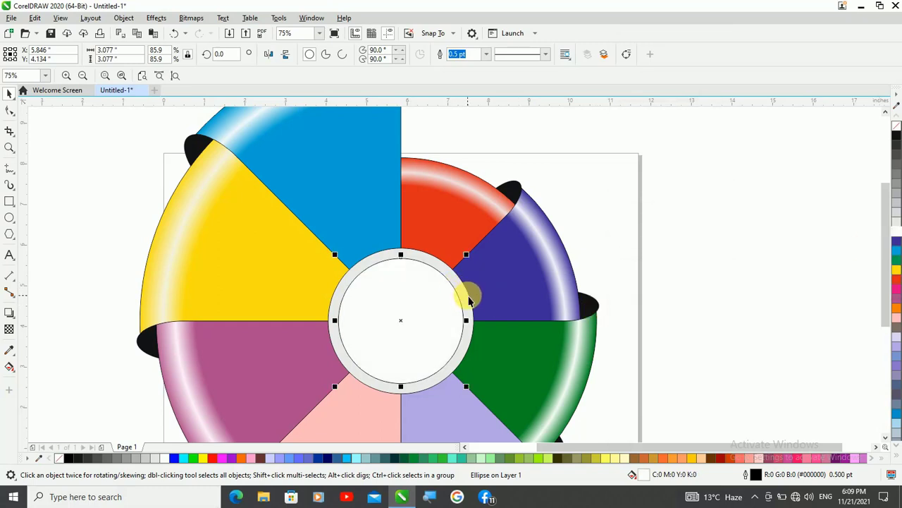
- Remove the outlines from both the grey and white centre circles and deselect them
{"action": "left_click", "coordinate": [469, 300], "text": "shift"}
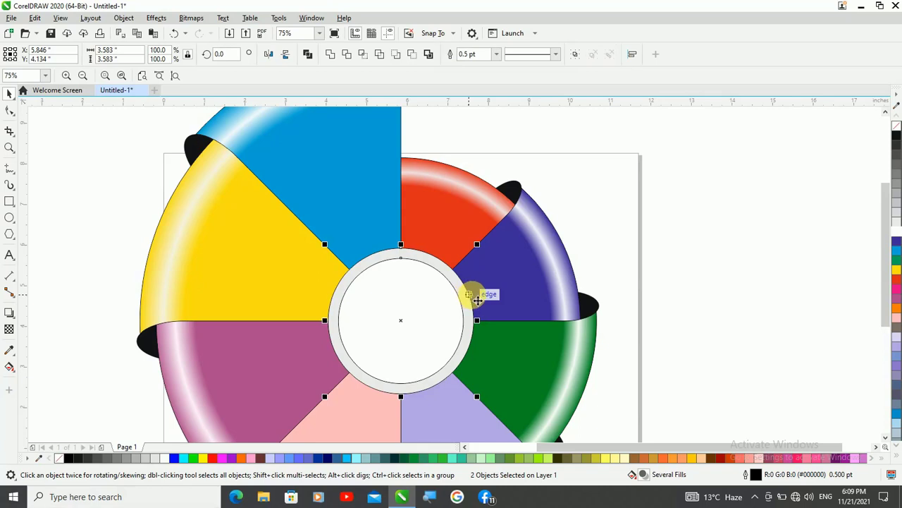
{"action": "right_click", "coordinate": [895, 124]}
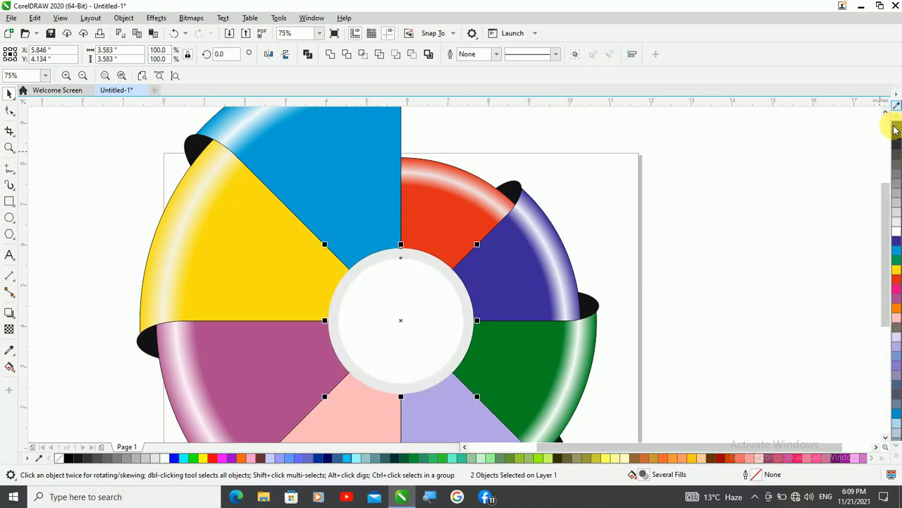
{"action": "left_click", "coordinate": [712, 259]}
{"action": "scroll", "coordinate": [575, 268], "scroll_direction": "down", "scroll_amount": 2}
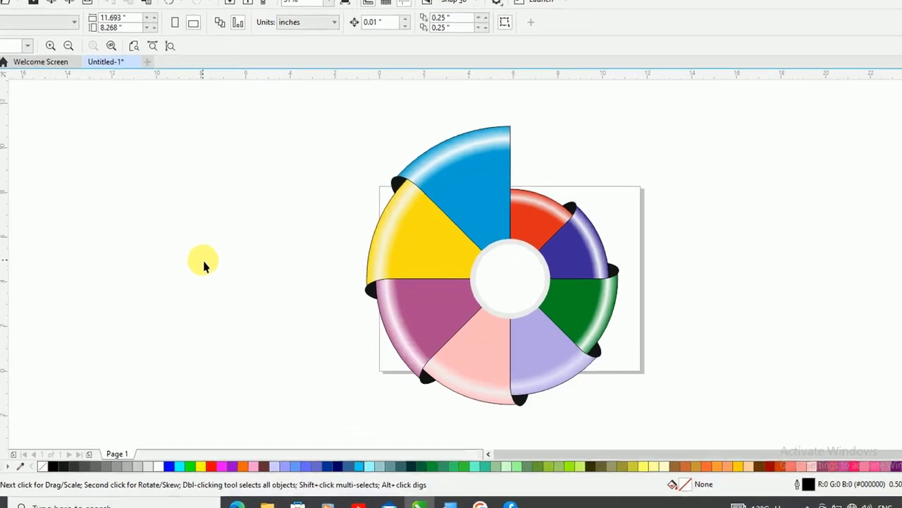
- Import "salman computer deoband logo" from the Photo folder and place it beside the wheel at about 4.25 inches wide
{"action": "right_click", "coordinate": [207, 270]}
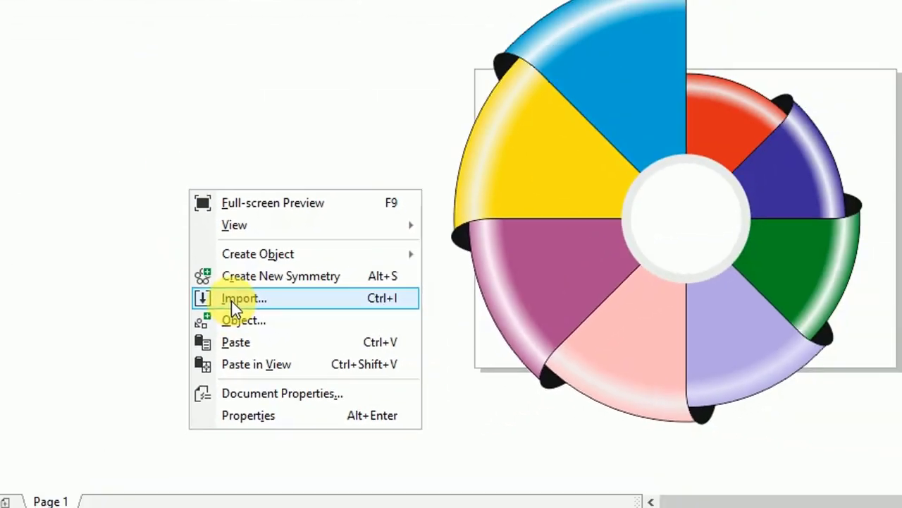
{"action": "left_click", "coordinate": [231, 299]}
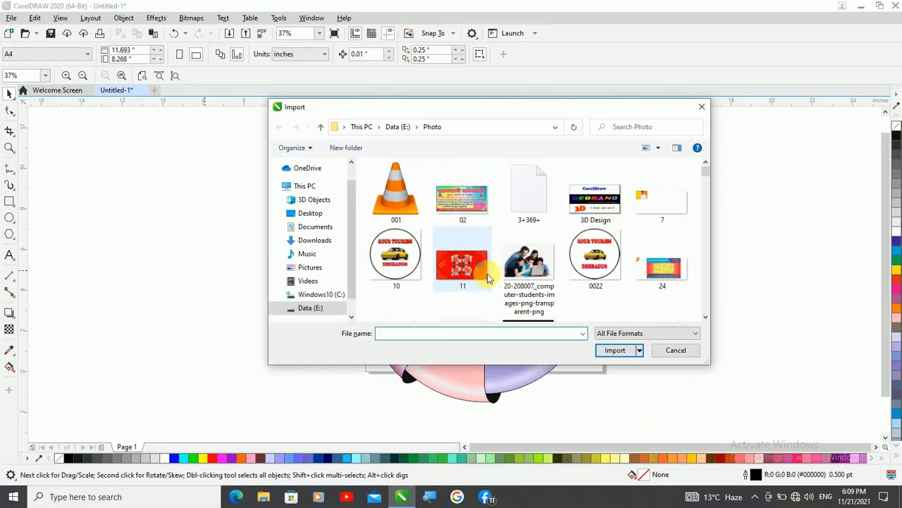
{"action": "scroll", "coordinate": [525, 261], "scroll_direction": "down", "scroll_amount": 10}
{"action": "scroll", "coordinate": [526, 261], "scroll_direction": "down", "scroll_amount": 15}
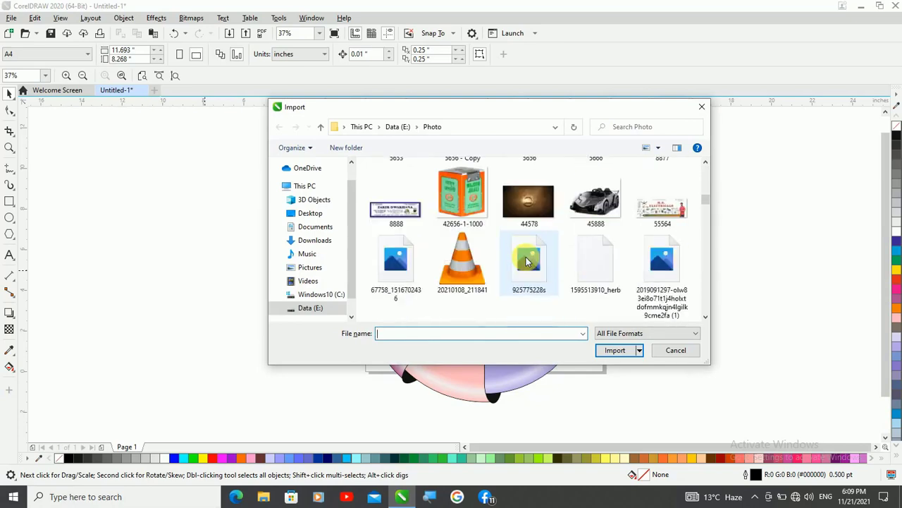
{"action": "scroll", "coordinate": [525, 261], "scroll_direction": "down", "scroll_amount": 10}
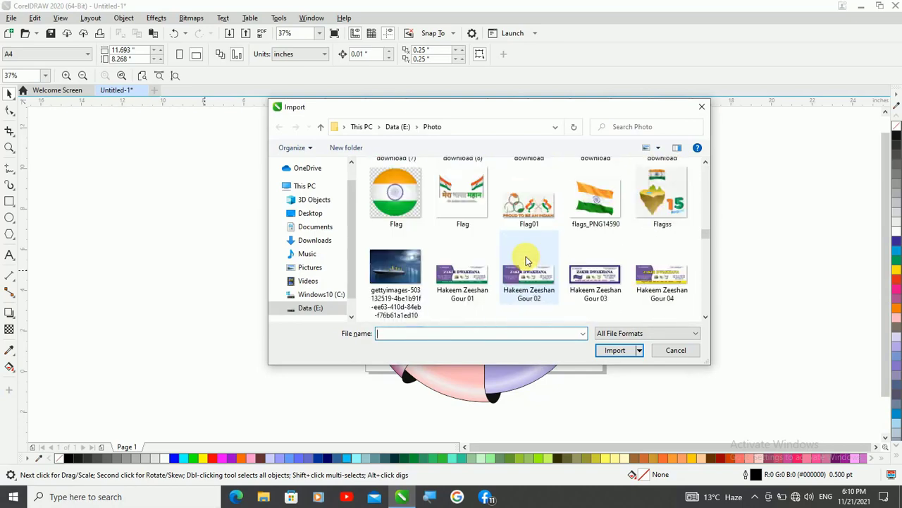
{"action": "scroll", "coordinate": [526, 261], "scroll_direction": "down", "scroll_amount": 15}
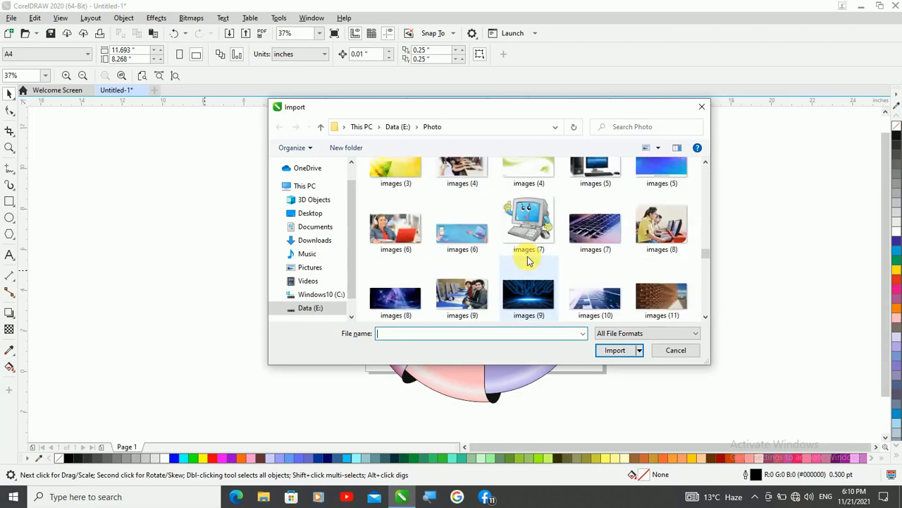
{"action": "scroll", "coordinate": [529, 261], "scroll_direction": "down", "scroll_amount": 15}
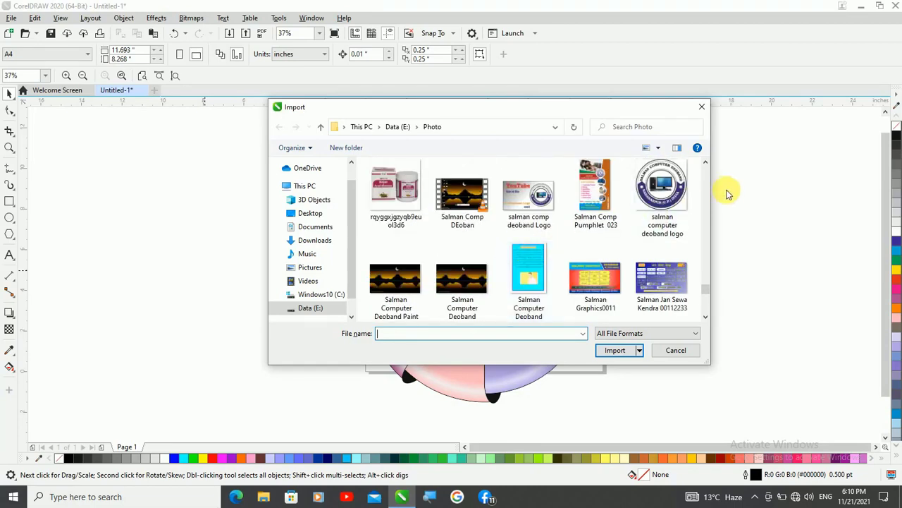
{"action": "left_click", "coordinate": [662, 189]}
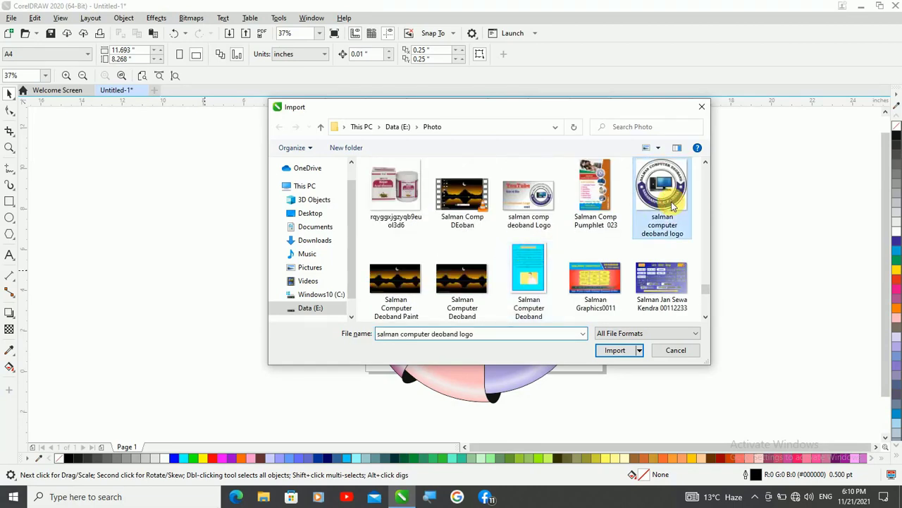
{"action": "left_click", "coordinate": [615, 351]}
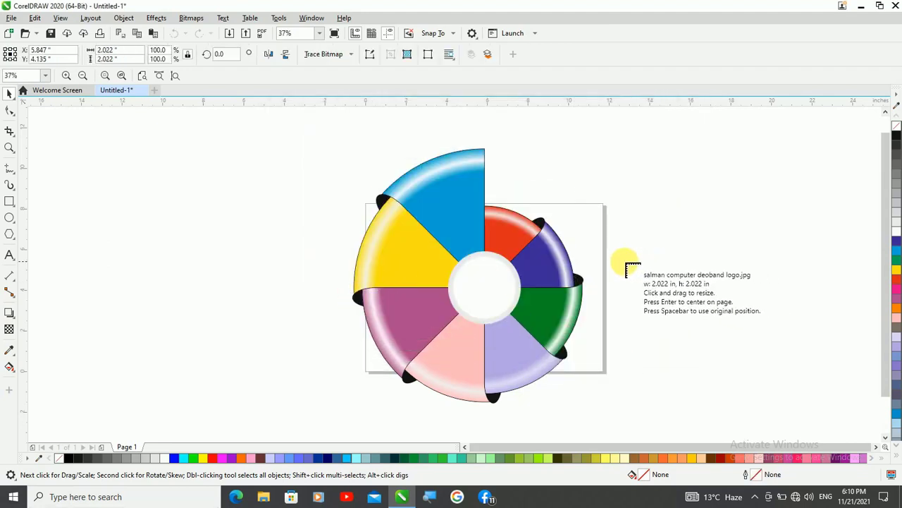
{"action": "left_click_drag", "start_coordinate": [624, 263], "coordinate": [712, 350]}
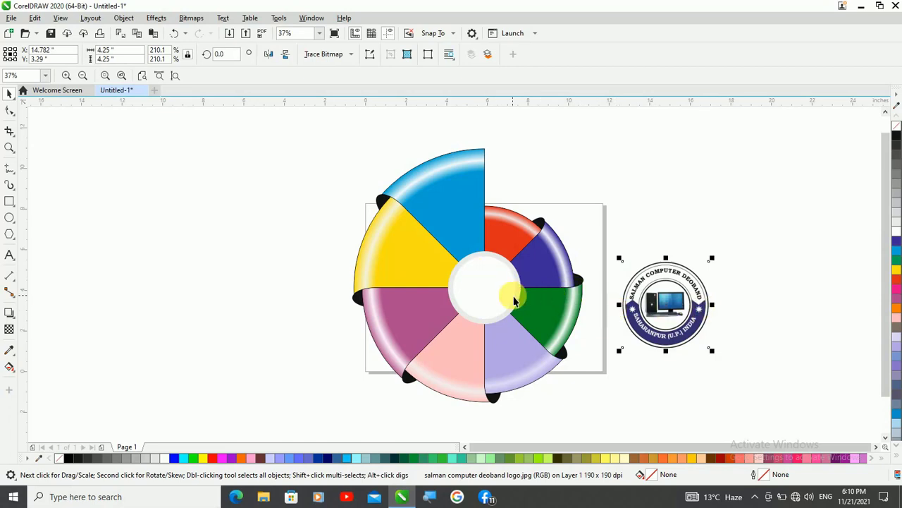
- Scale the logo down to about 3.6 inches over the wheel's centre and PowerClip it inside the white centre circle
{"action": "left_click_drag", "start_coordinate": [679, 315], "coordinate": [522, 297]}
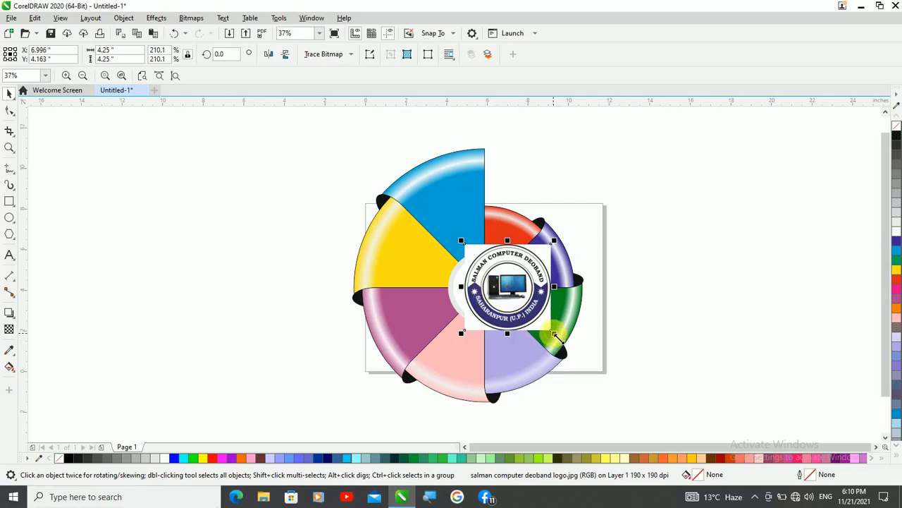
{"action": "left_click_drag", "start_coordinate": [555, 335], "coordinate": [544, 330]}
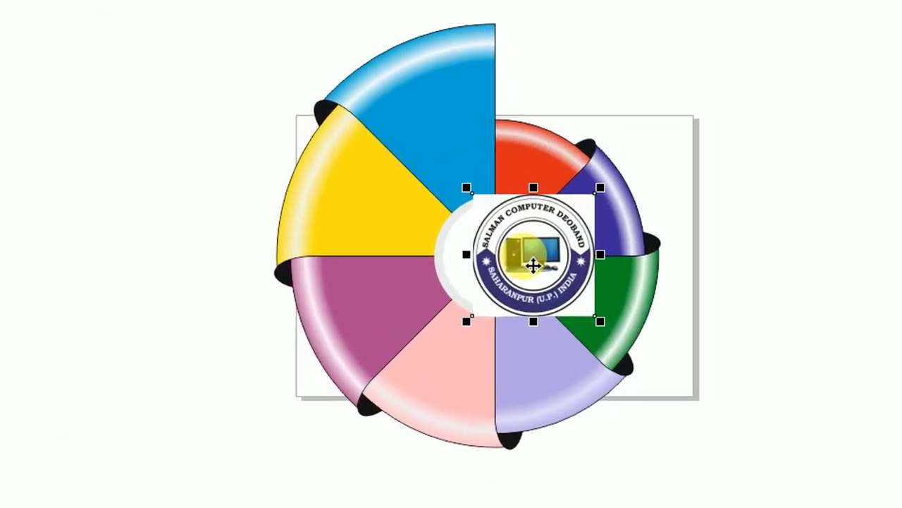
{"action": "right_click", "coordinate": [544, 270]}
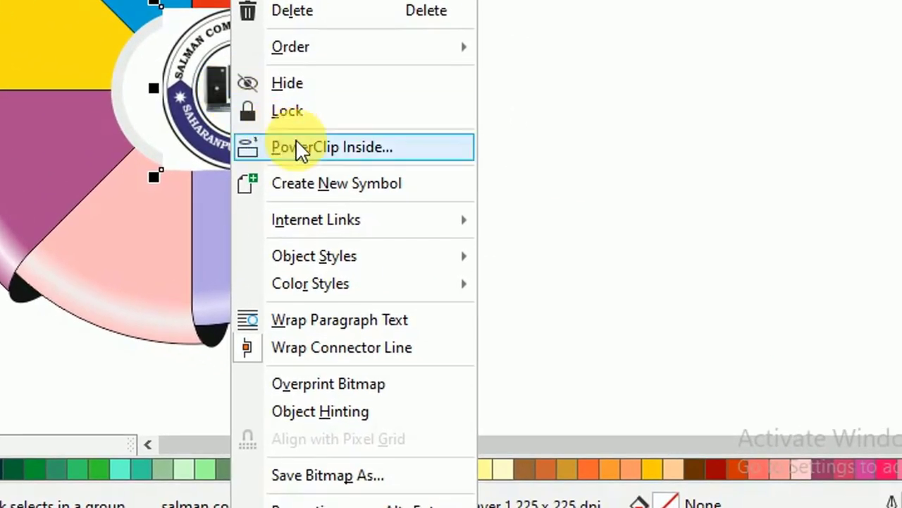
{"action": "left_click", "coordinate": [296, 141]}
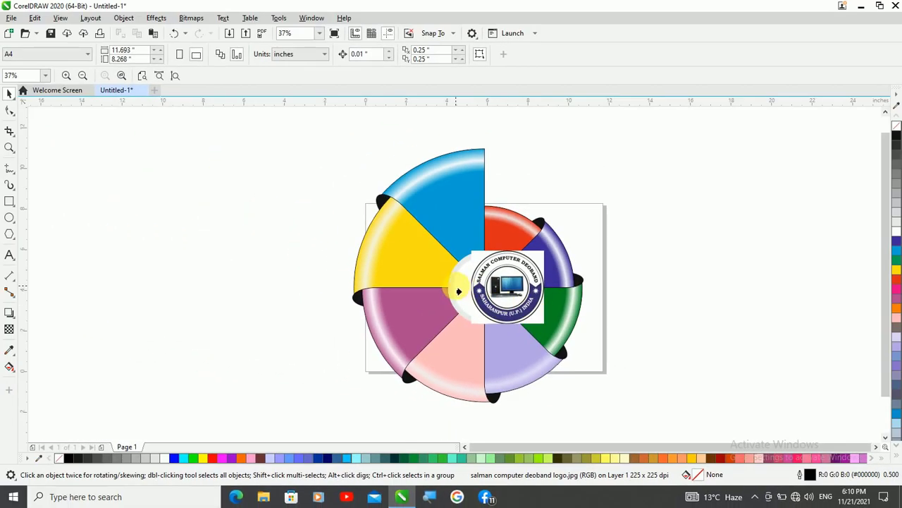
{"action": "left_click", "coordinate": [459, 291]}
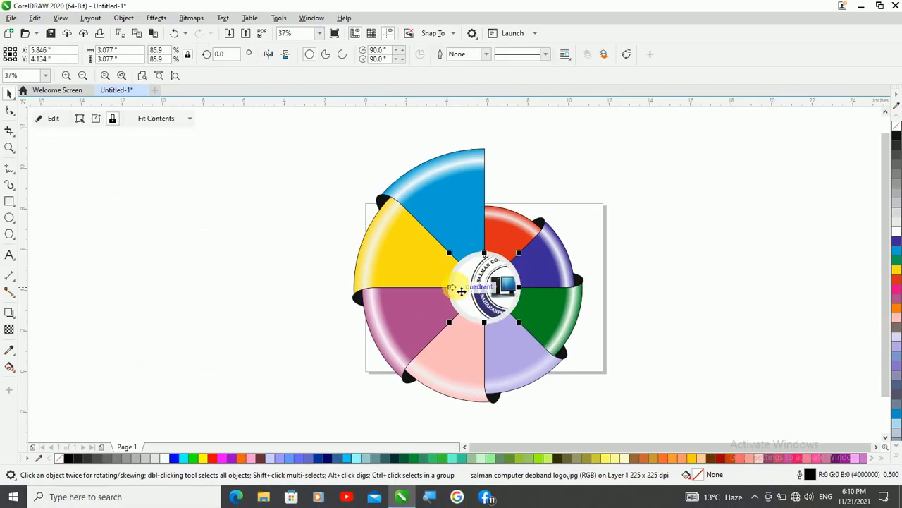
- Edit the PowerClip contents to move the logo onto the middle of the white circle, and finish editing
{"action": "left_click", "coordinate": [505, 292], "text": "ctrl"}
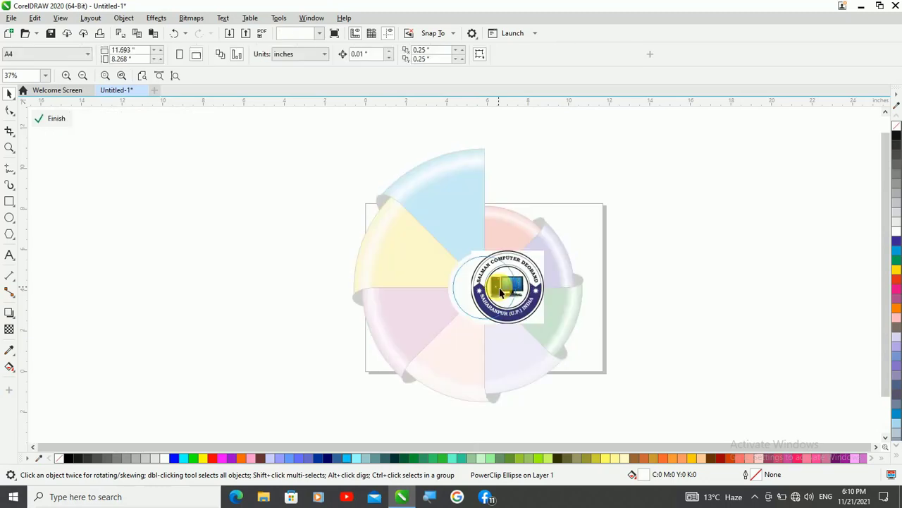
{"action": "left_click", "coordinate": [503, 291]}
{"action": "left_click_drag", "start_coordinate": [504, 291], "coordinate": [476, 288]}
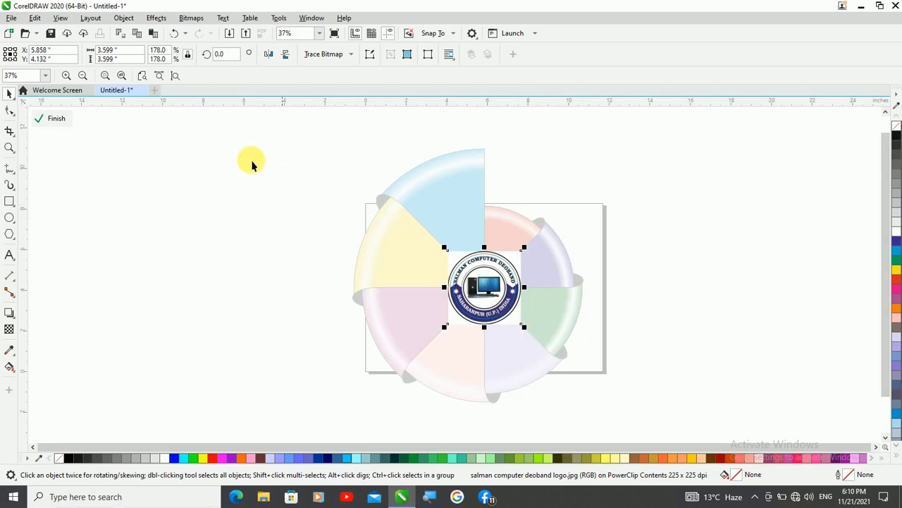
{"action": "left_click", "coordinate": [59, 119]}
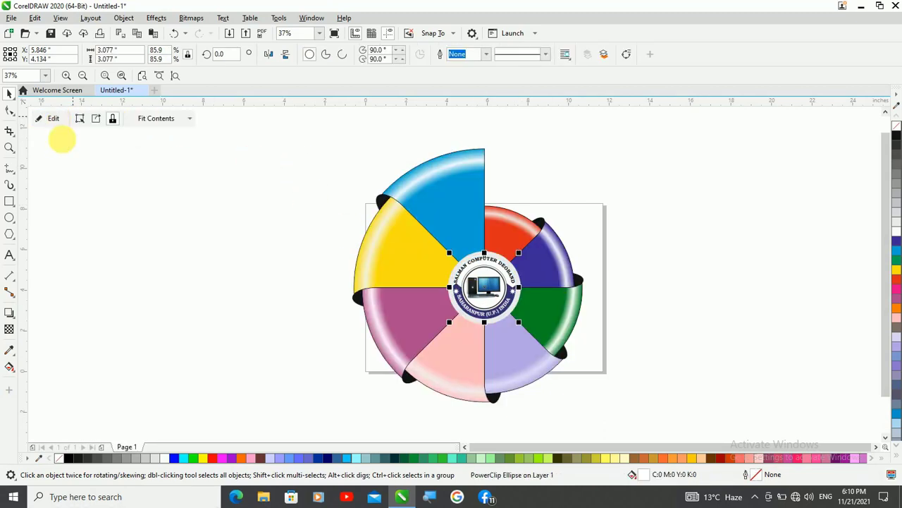
- Apply the Center fit option to the logo in its PowerClip frame and deselect the circle
{"action": "left_click", "coordinate": [188, 120]}
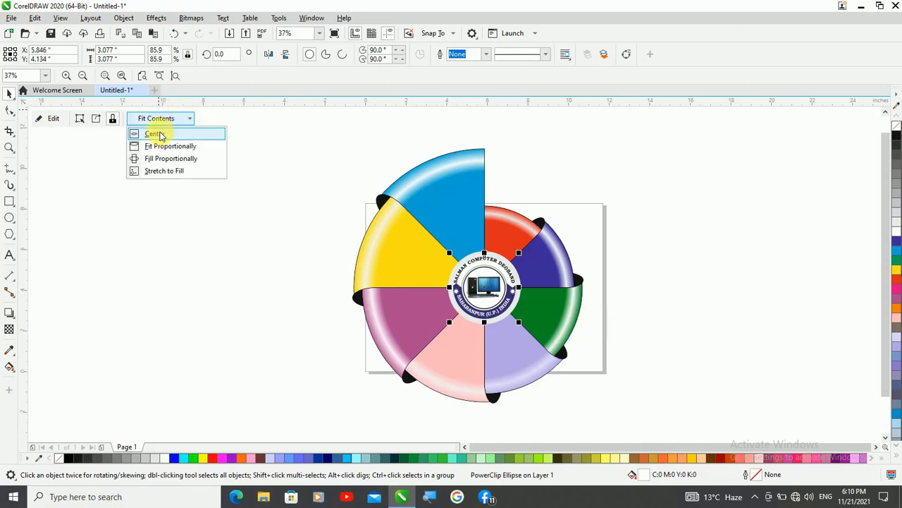
{"action": "left_click", "coordinate": [160, 135]}
{"action": "left_click", "coordinate": [346, 276]}
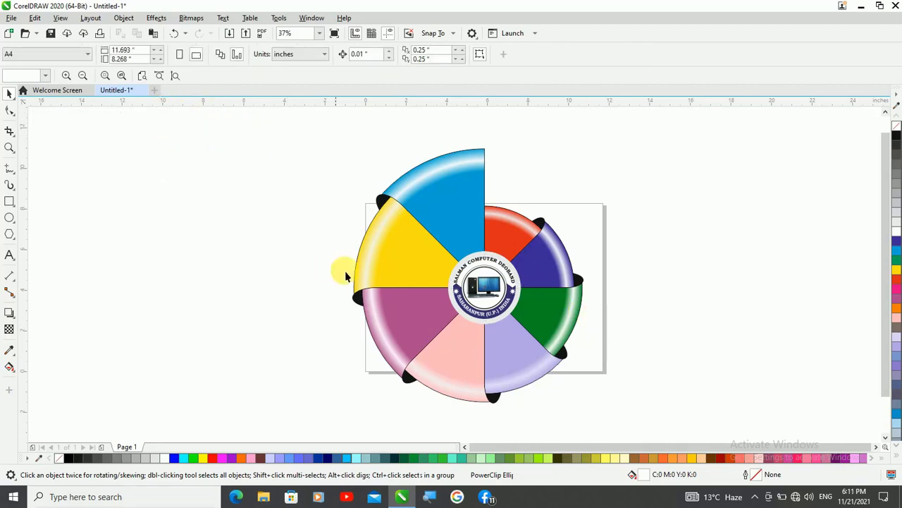